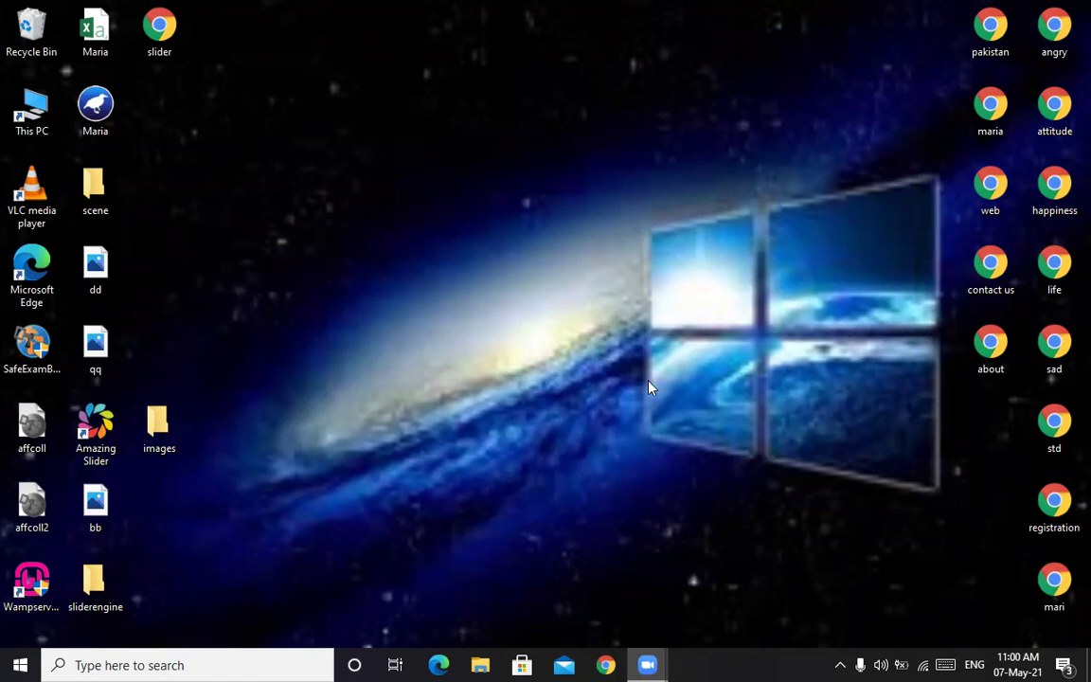
Step: Open Chrome and search Google for "weka download 64 bit latest version"
click(607, 665)
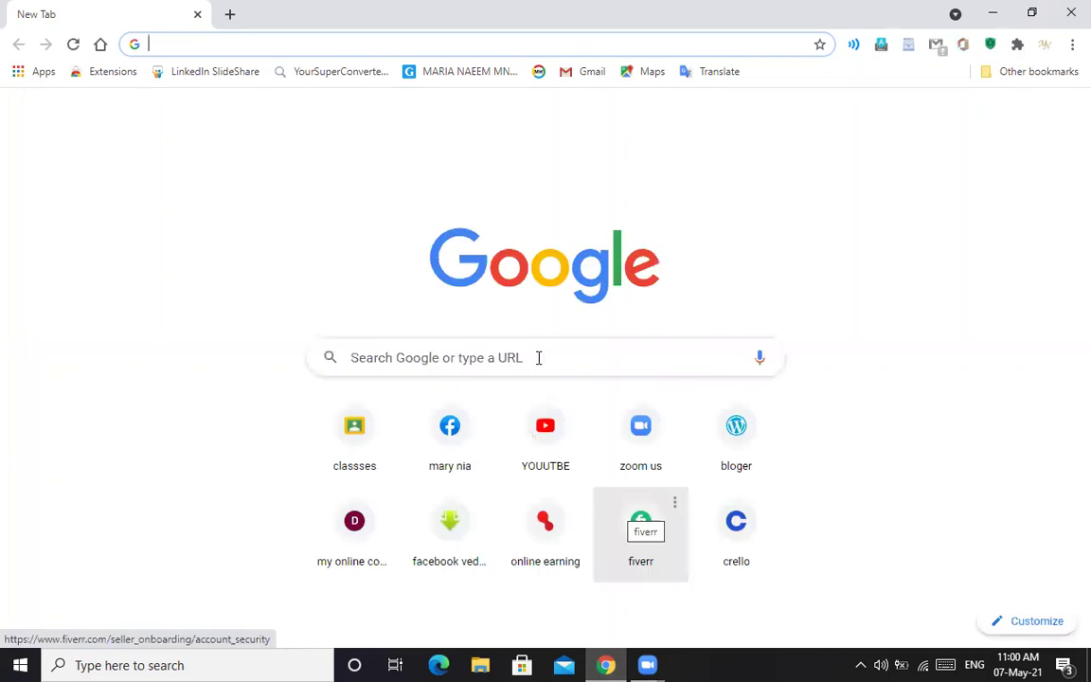
click(538, 357)
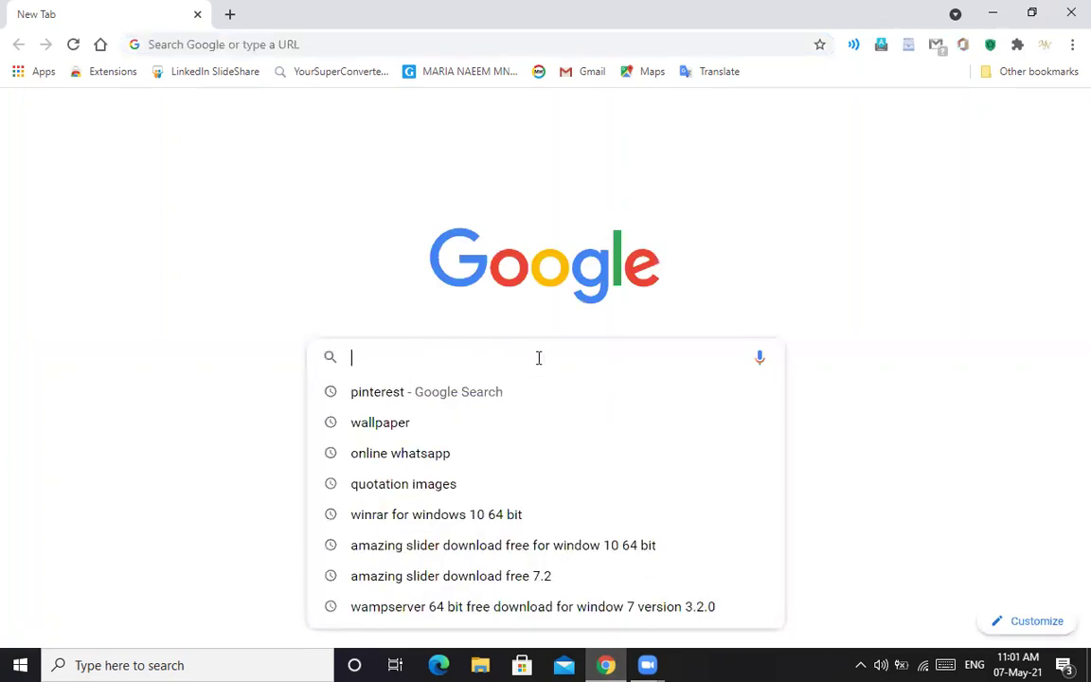
text(weka)
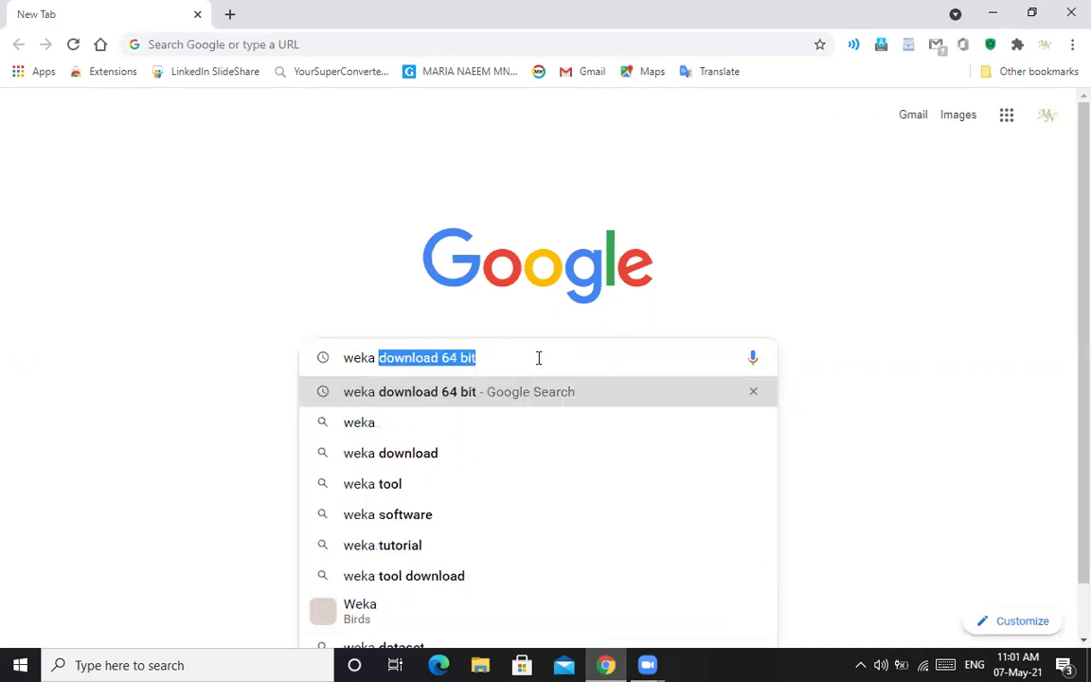
key(Right)
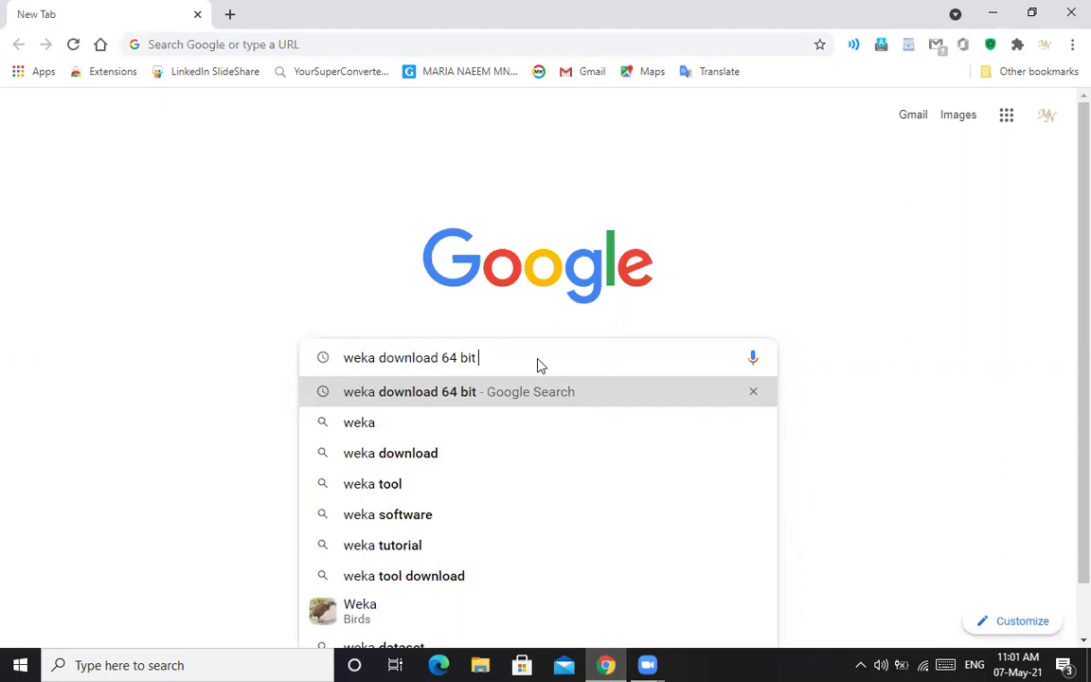
text(latest)
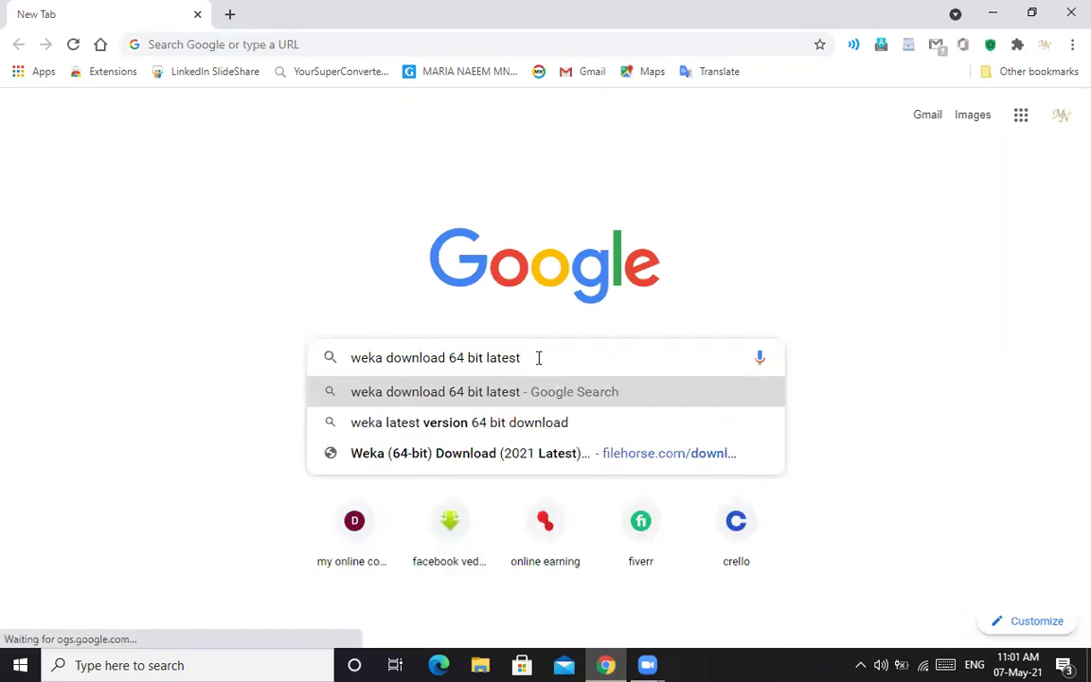
text( version)
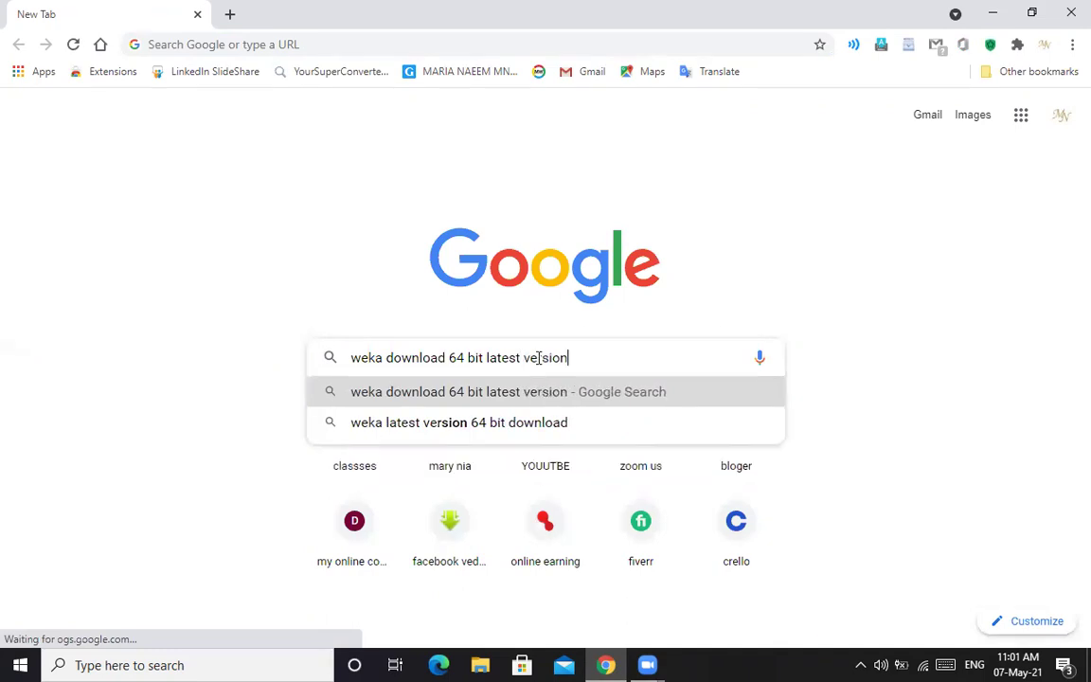
key(Return)
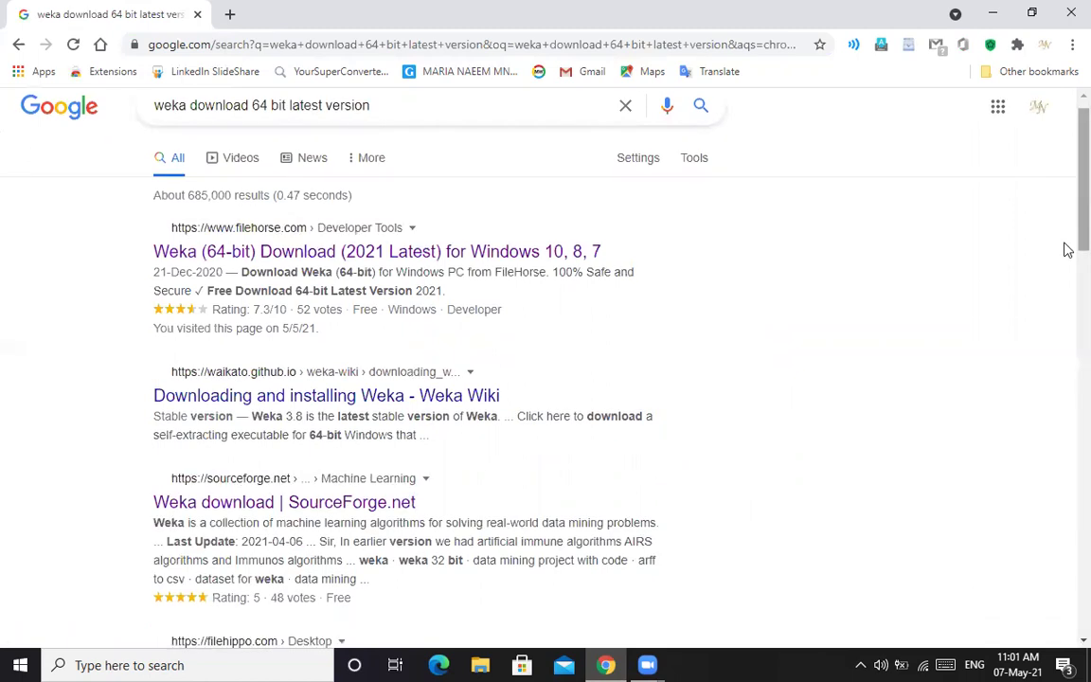
Step: Open the Filehippo result for downloading Weka 3.9.5 for Windows and review the page's technical details and download option
scroll(310, 483, down, 2)
scroll(329, 479, down, 1)
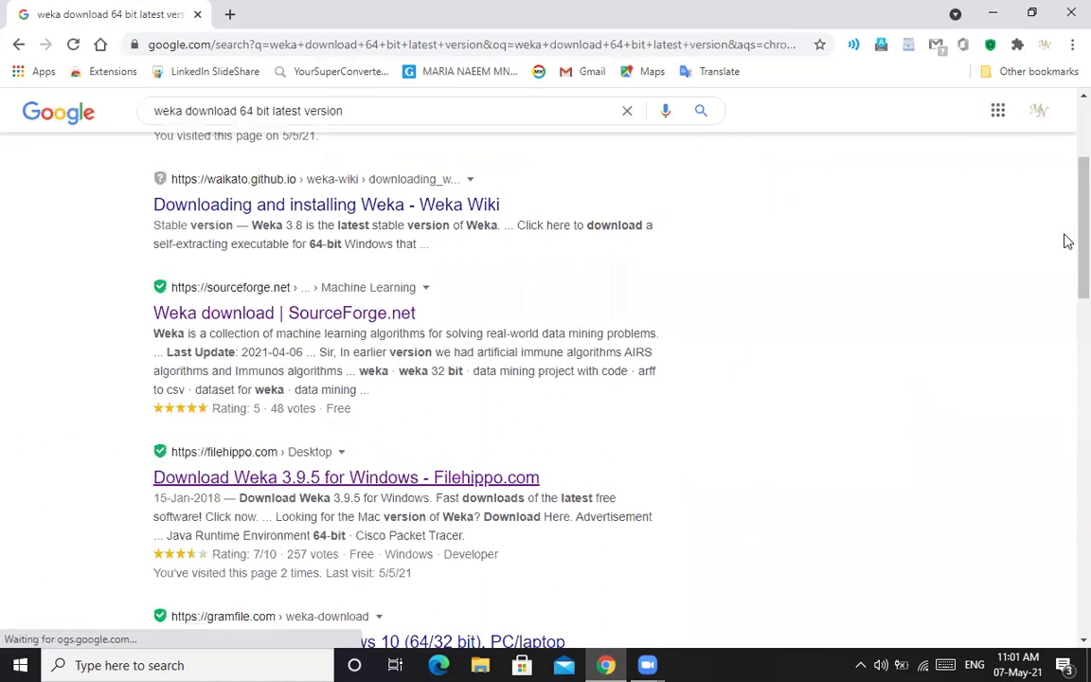
scroll(1067, 287, down, 7)
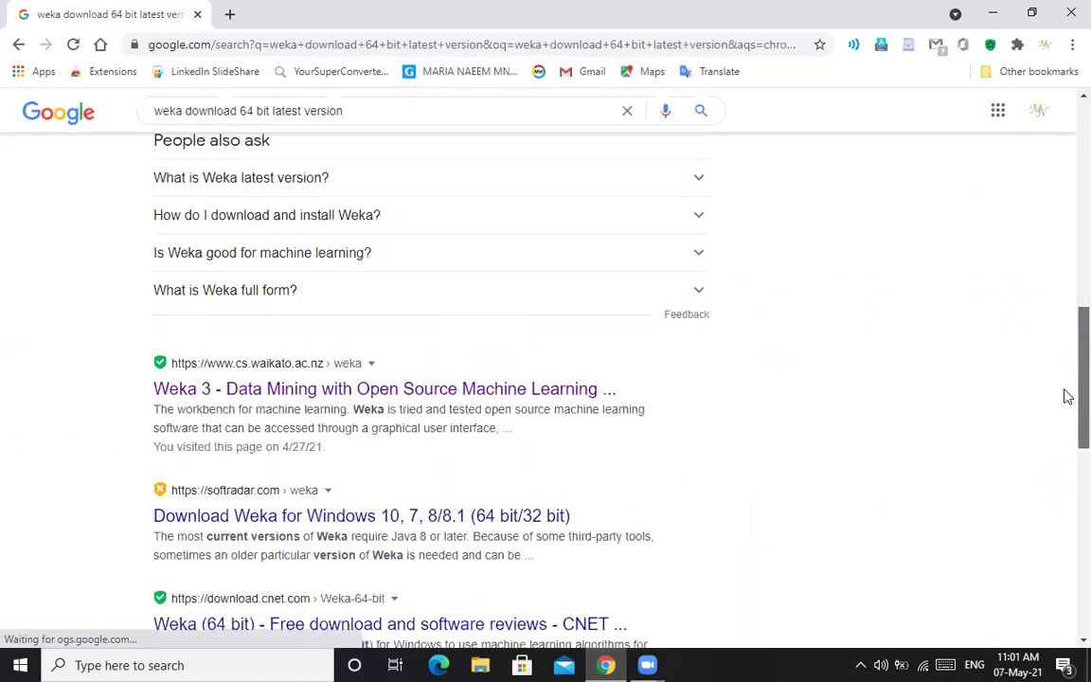
scroll(1066, 396, down, 3)
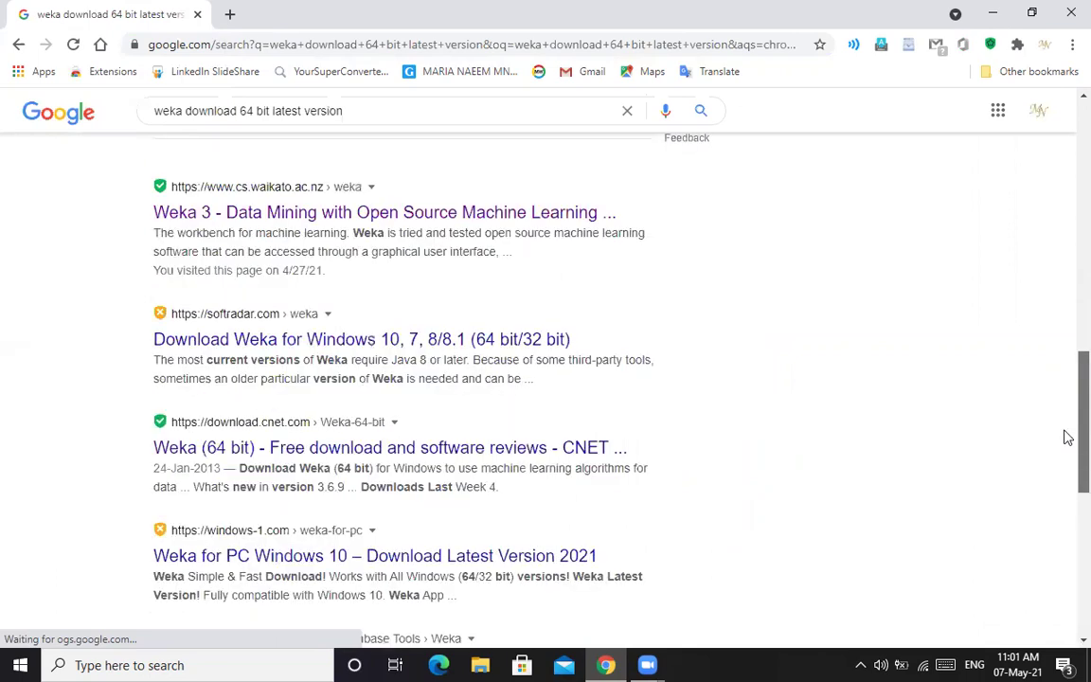
scroll(1067, 480, down, 2)
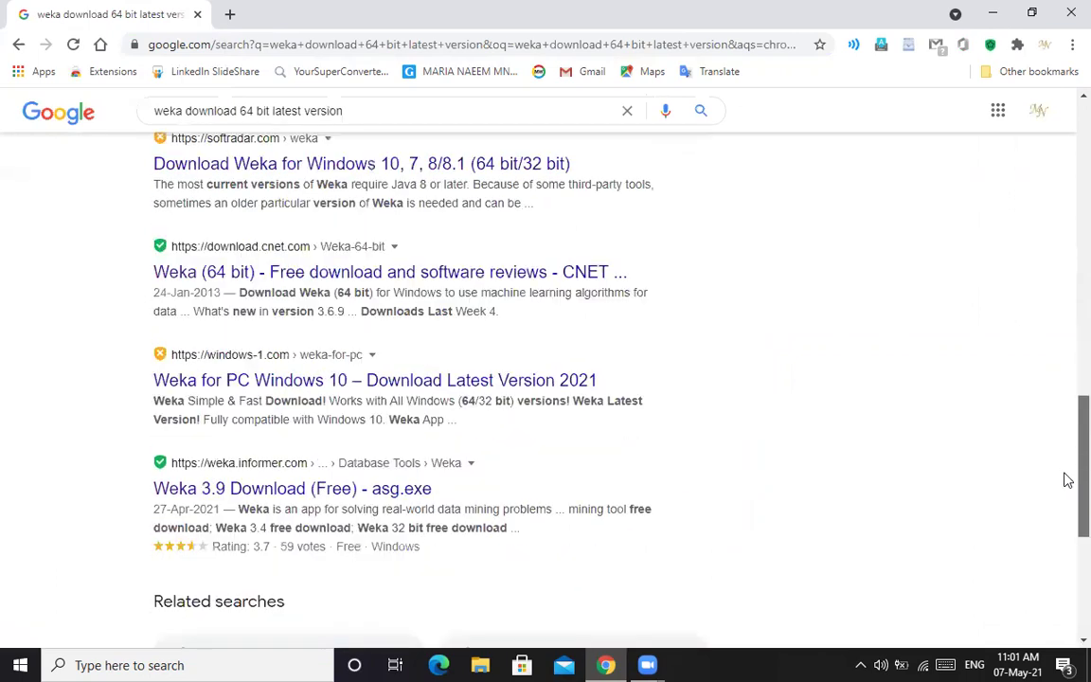
scroll(294, 544, up, 8)
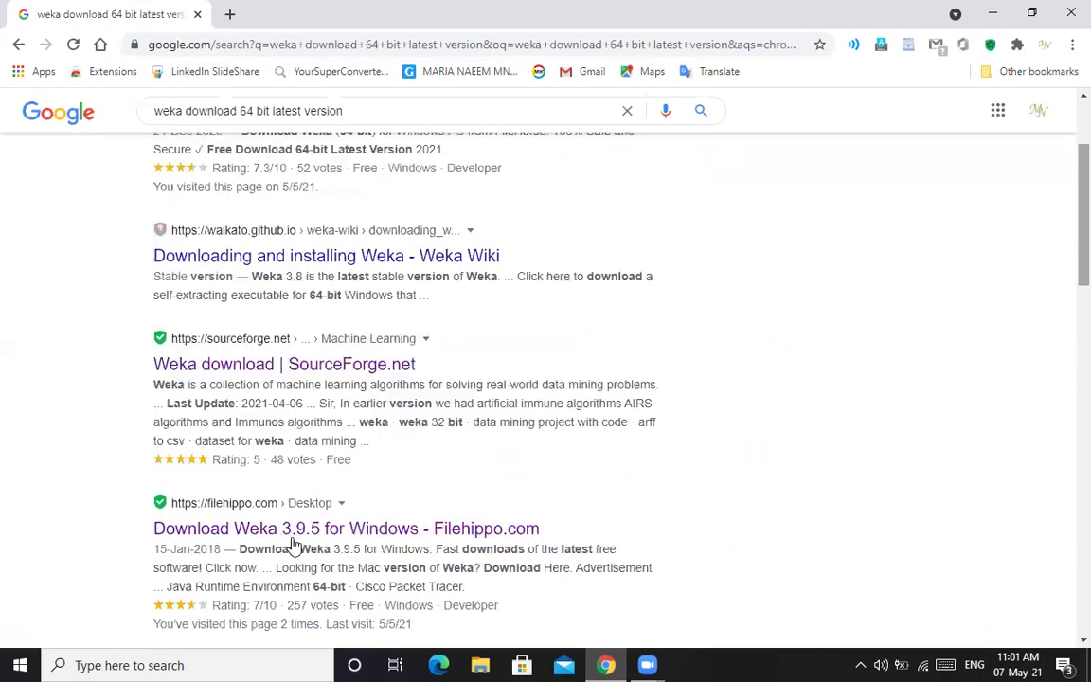
click(293, 540)
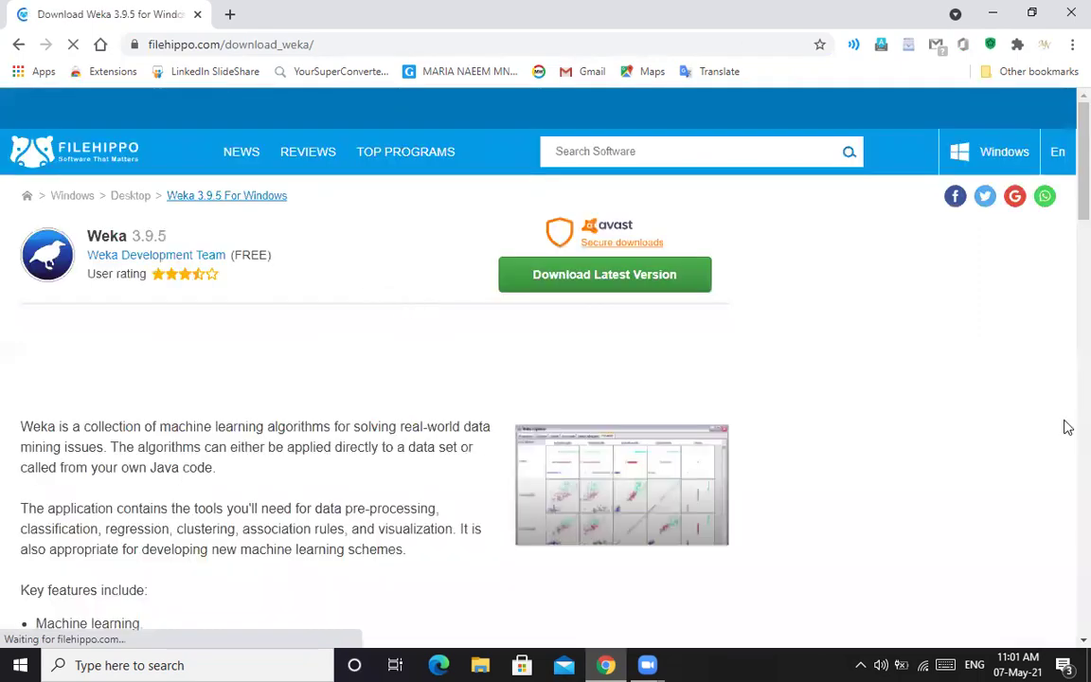
scroll(1065, 379, down, 3)
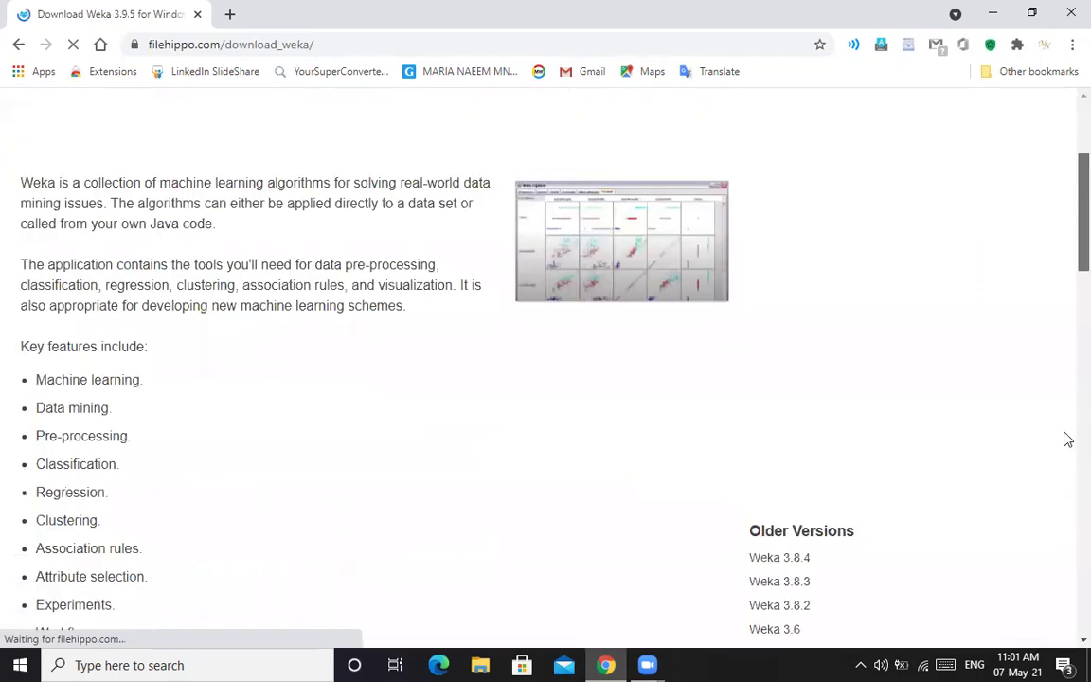
scroll(853, 531, down, 6)
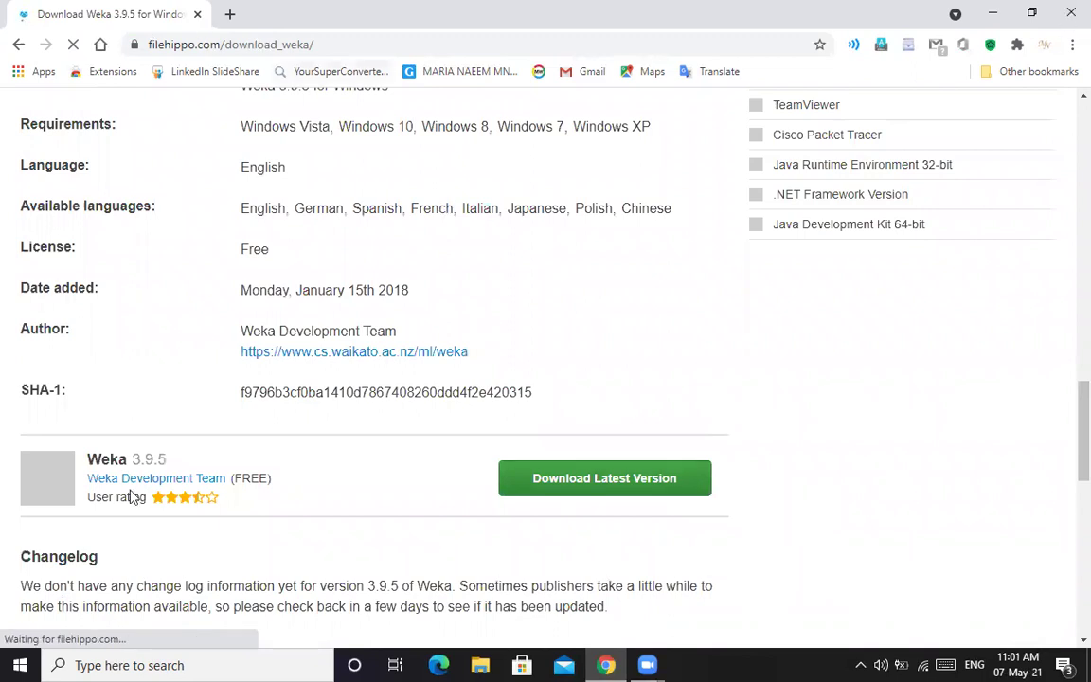
Step: Return to the desktop and open the scene folder in a maximized window
key(super+d)
click(99, 194)
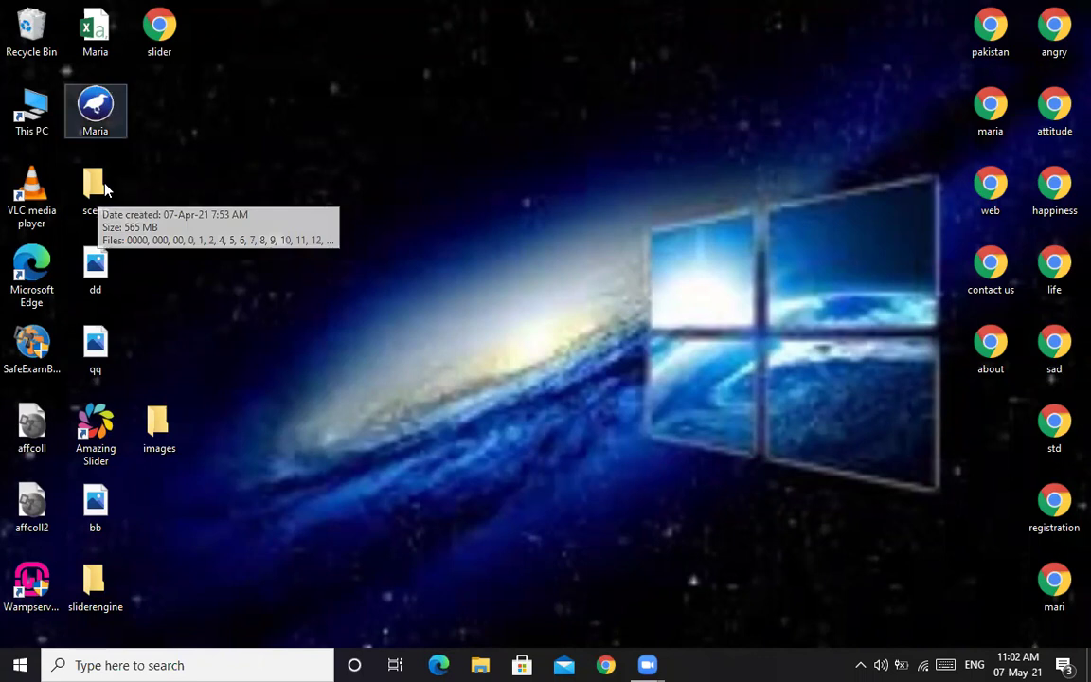
double_click(104, 190)
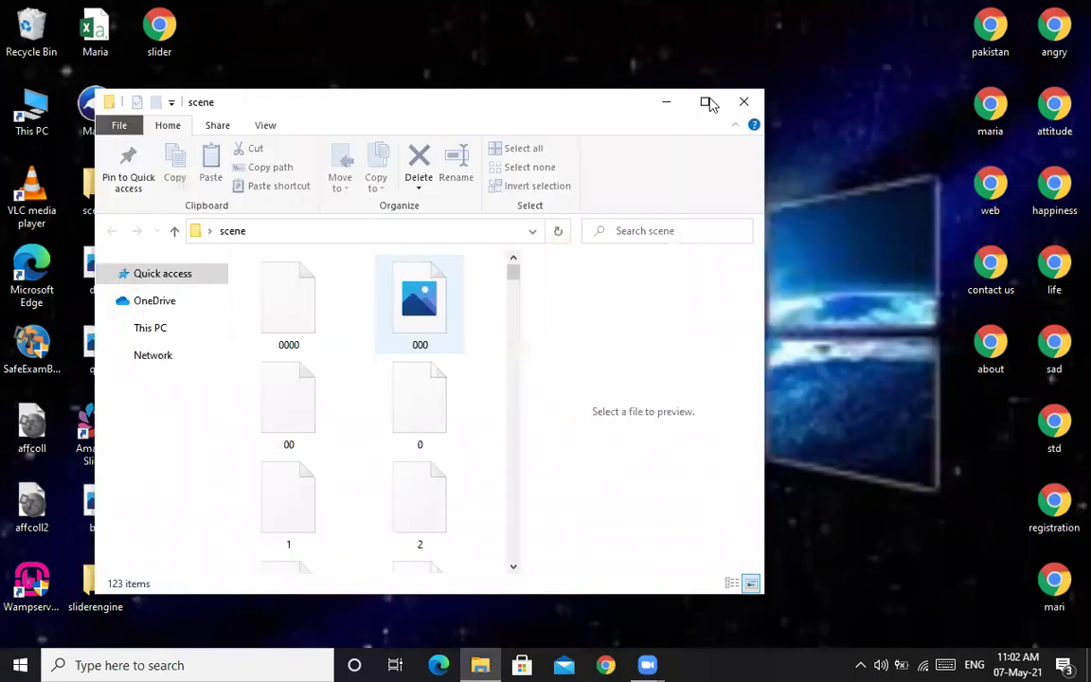
click(708, 102)
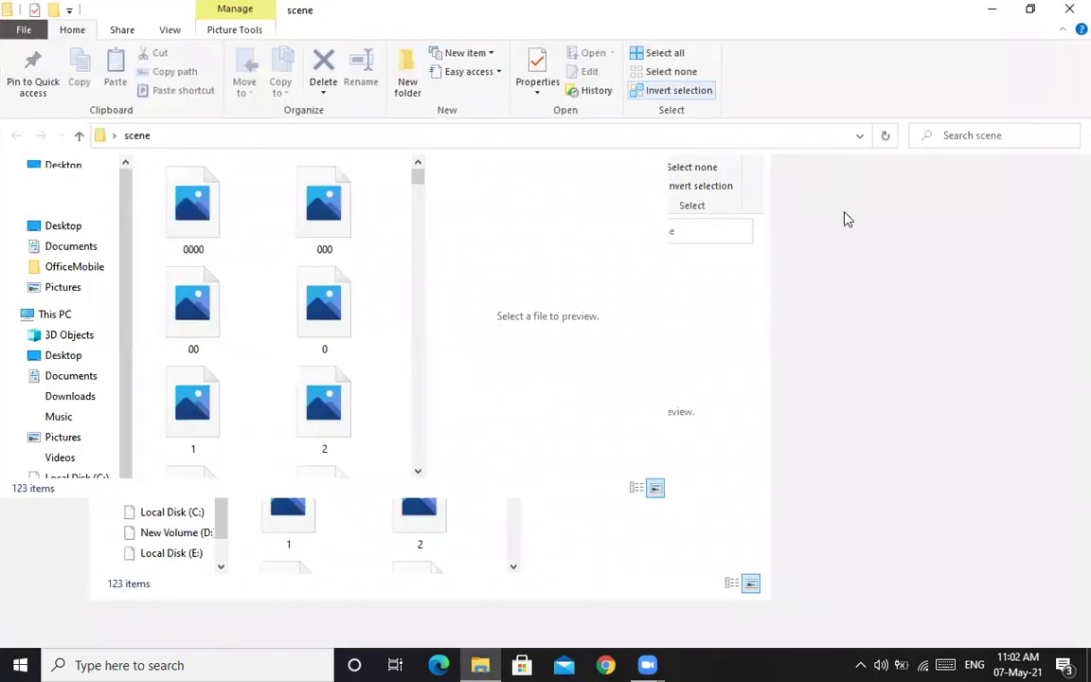
Step: Locate the weka-3-9-5 installer at the end of the scene folder and view the actions available for it
scroll(832, 373, down, 5)
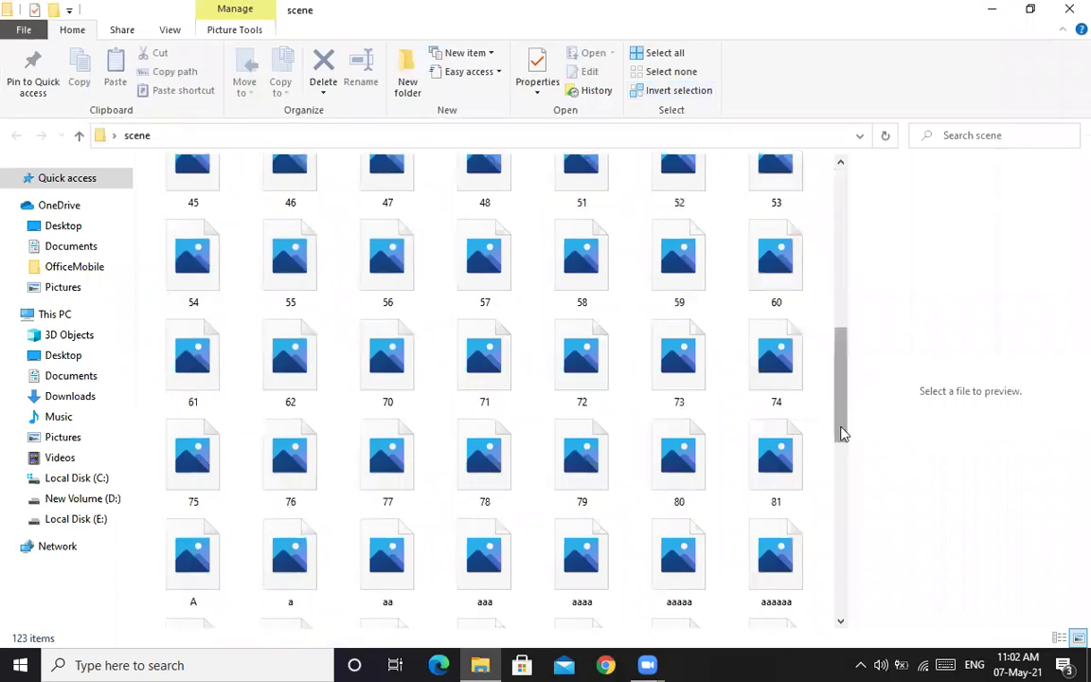
scroll(847, 560, down, 1)
scroll(848, 376, down, 5)
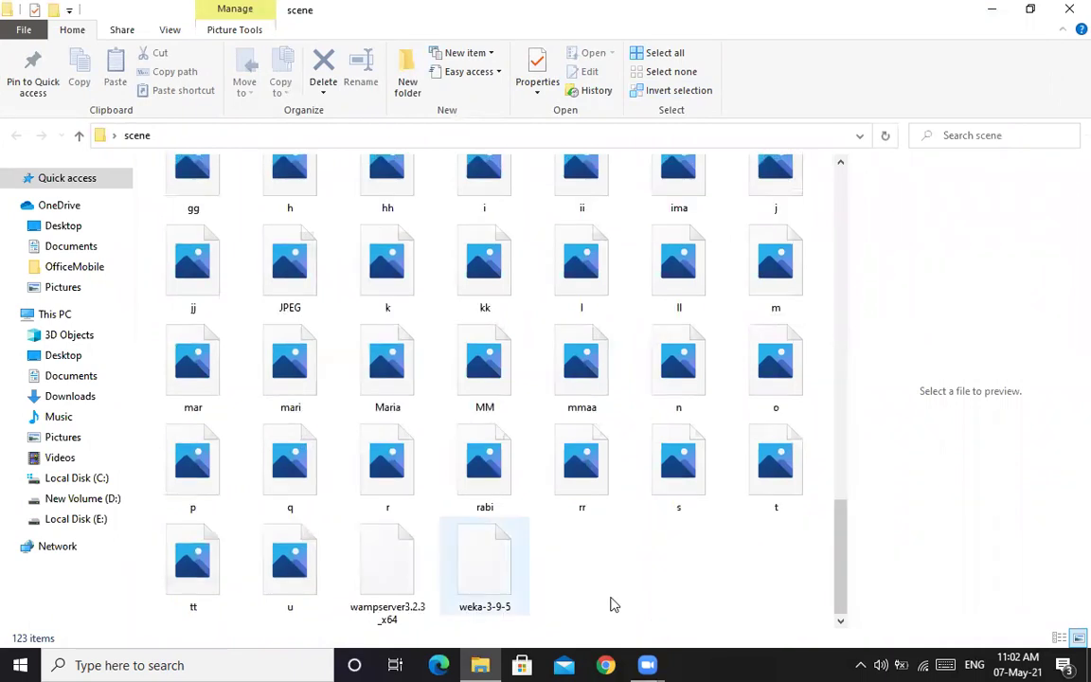
click(484, 564)
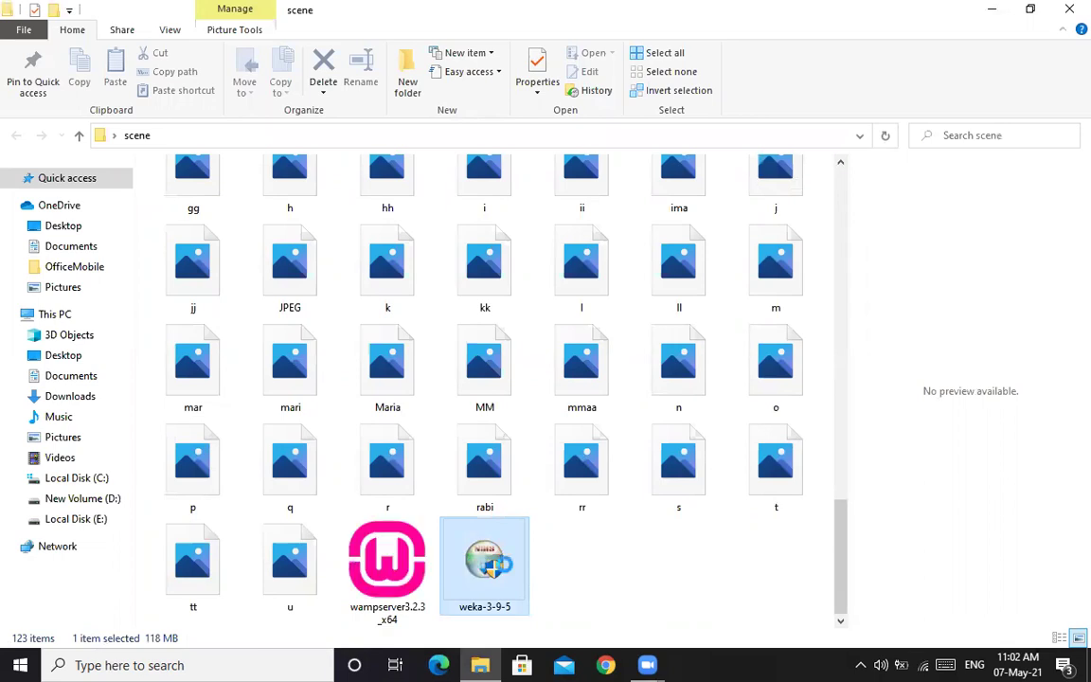
right_click(478, 563)
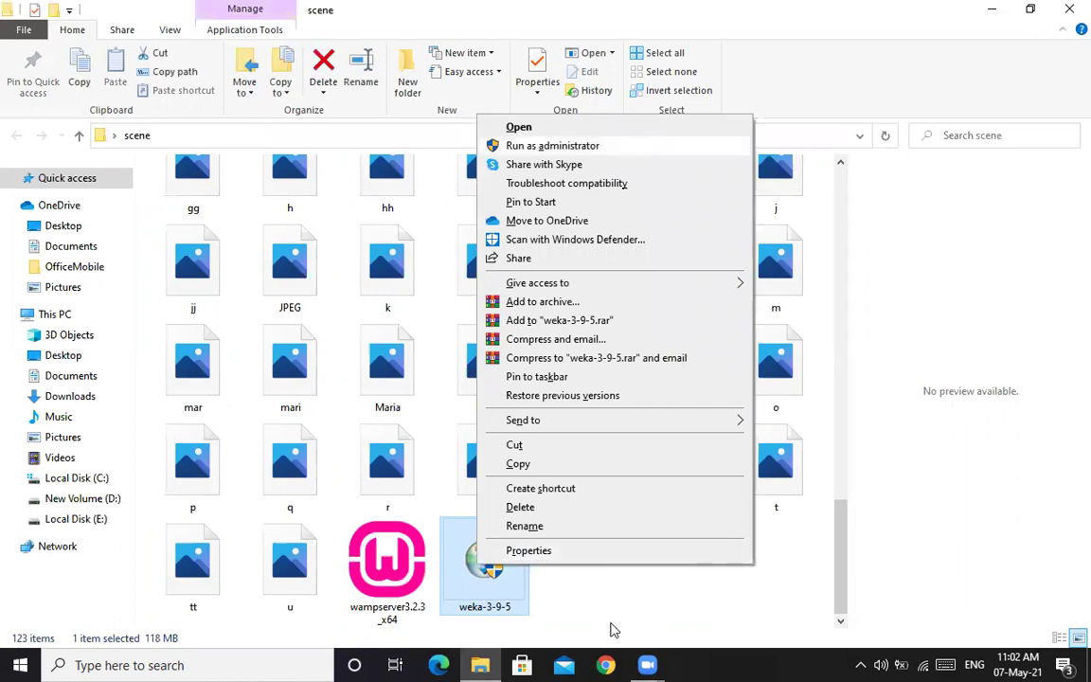
click(705, 584)
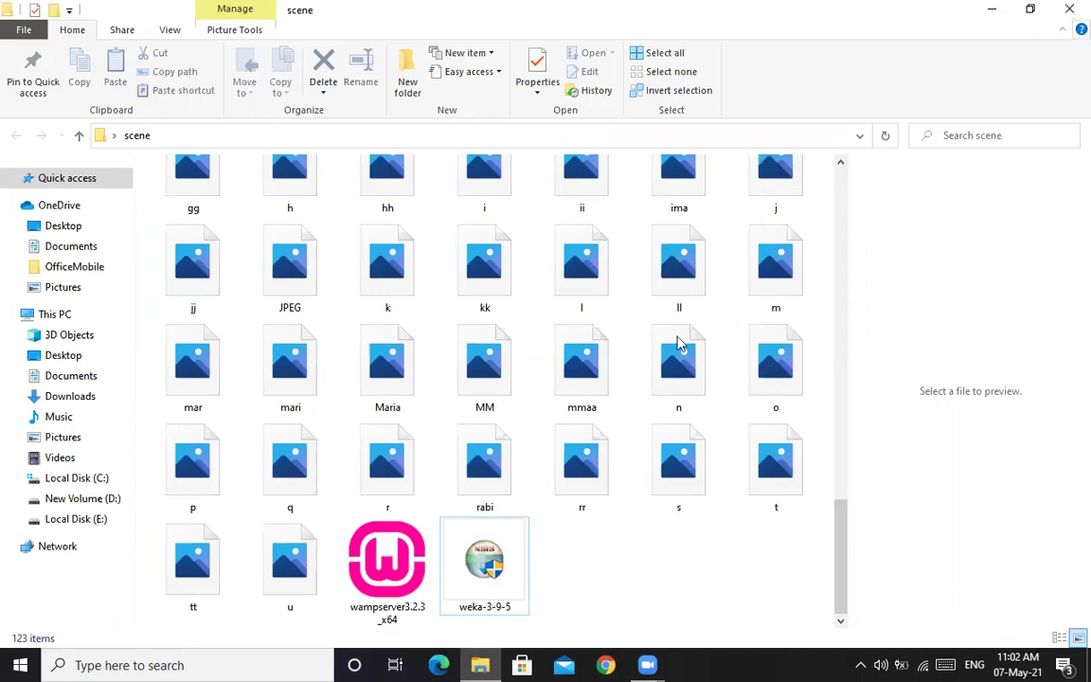
Step: Return to the desktop and check the full list of recently added programs for the Weka 3.9.5 entry
key(super+d)
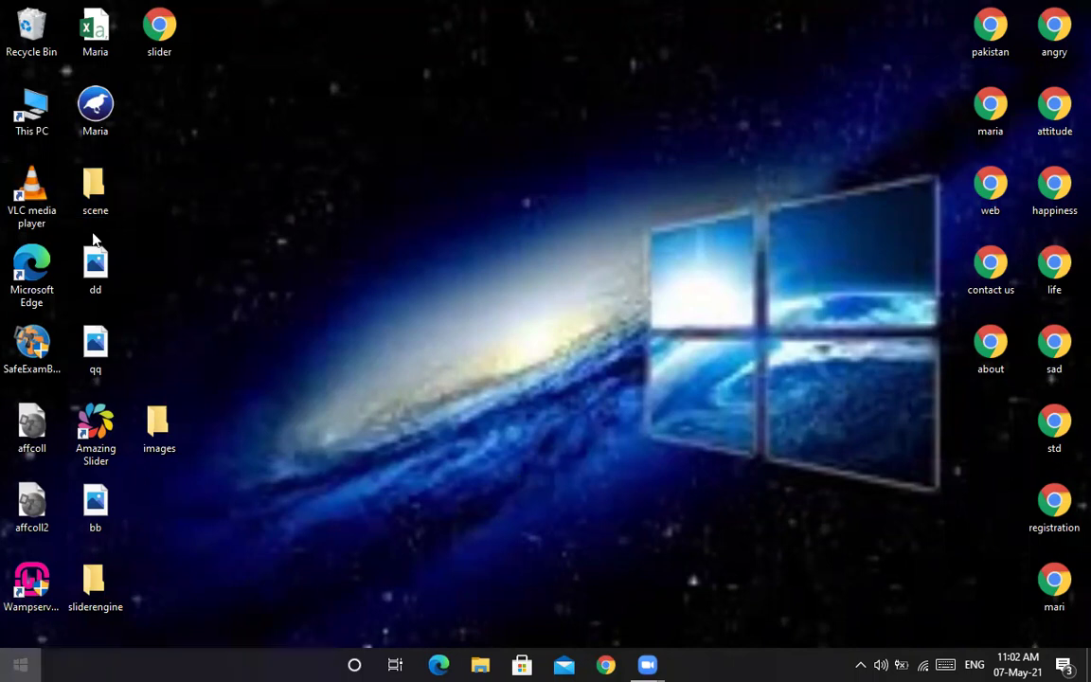
key(super)
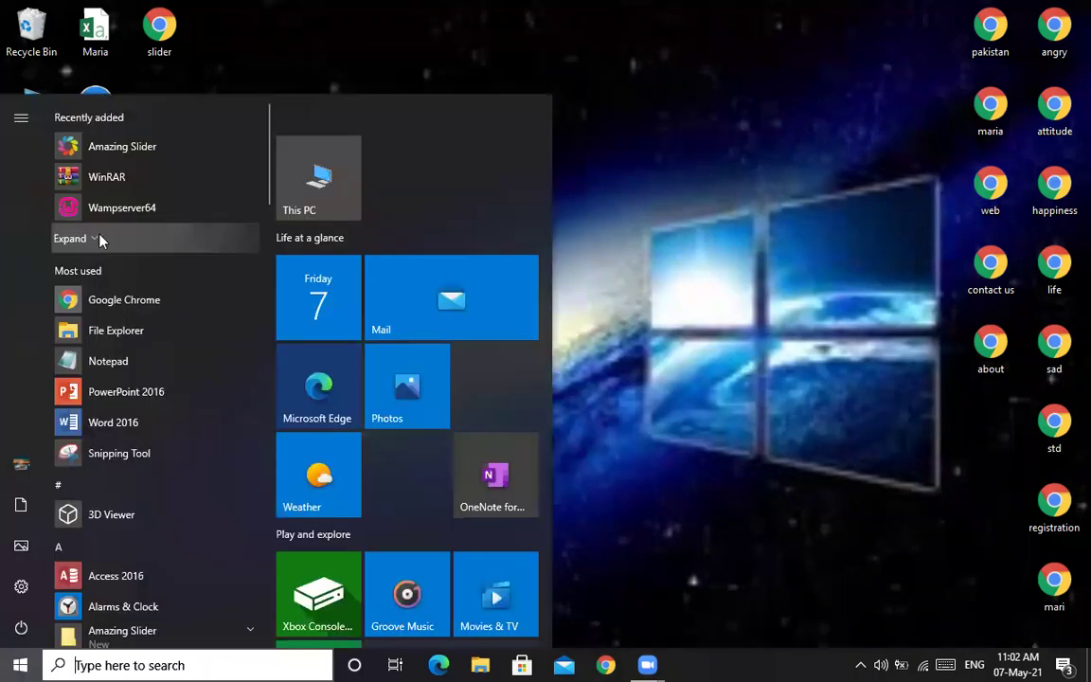
click(98, 239)
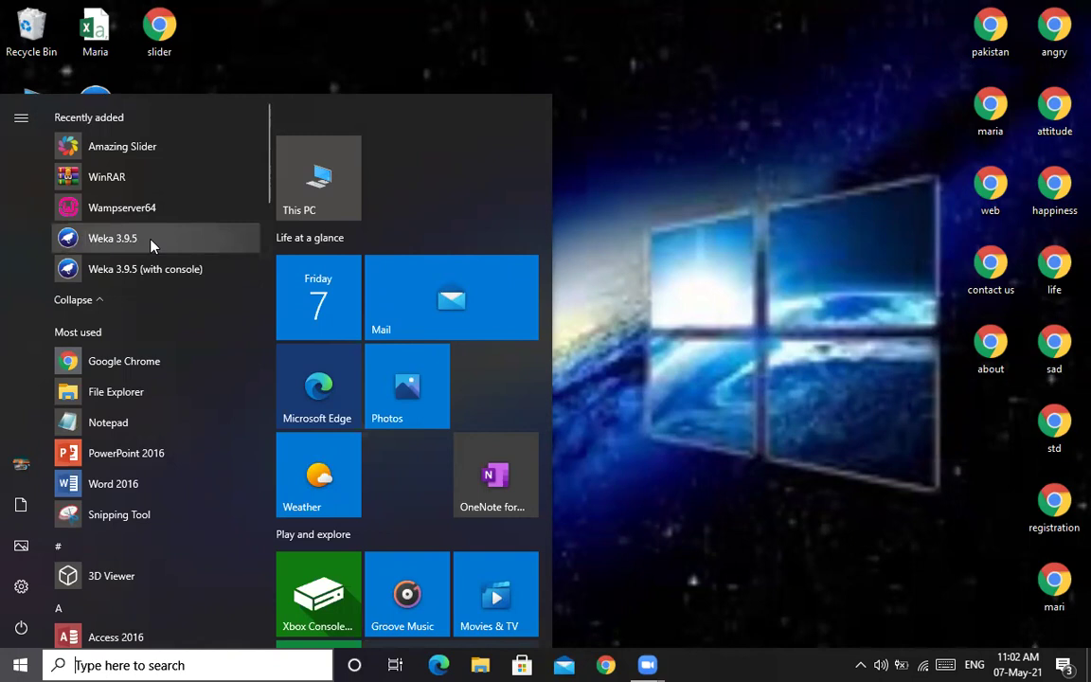
click(572, 187)
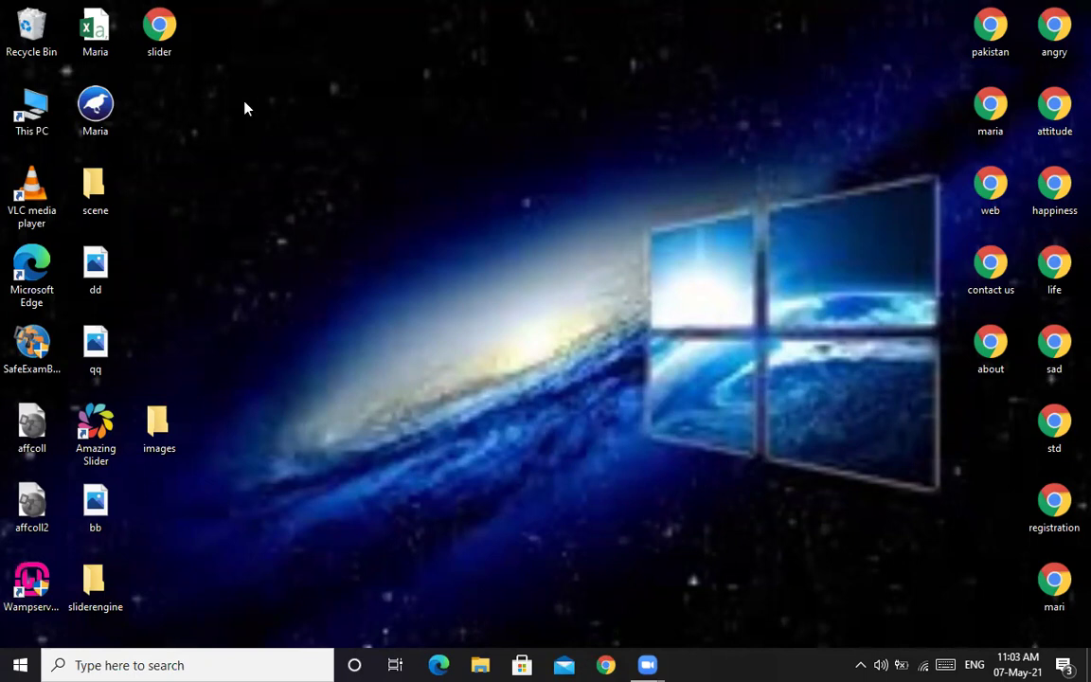
Step: Open the student results CSV file from the desktop in Excel and widen columns A to G to fit their contents
double_click(104, 38)
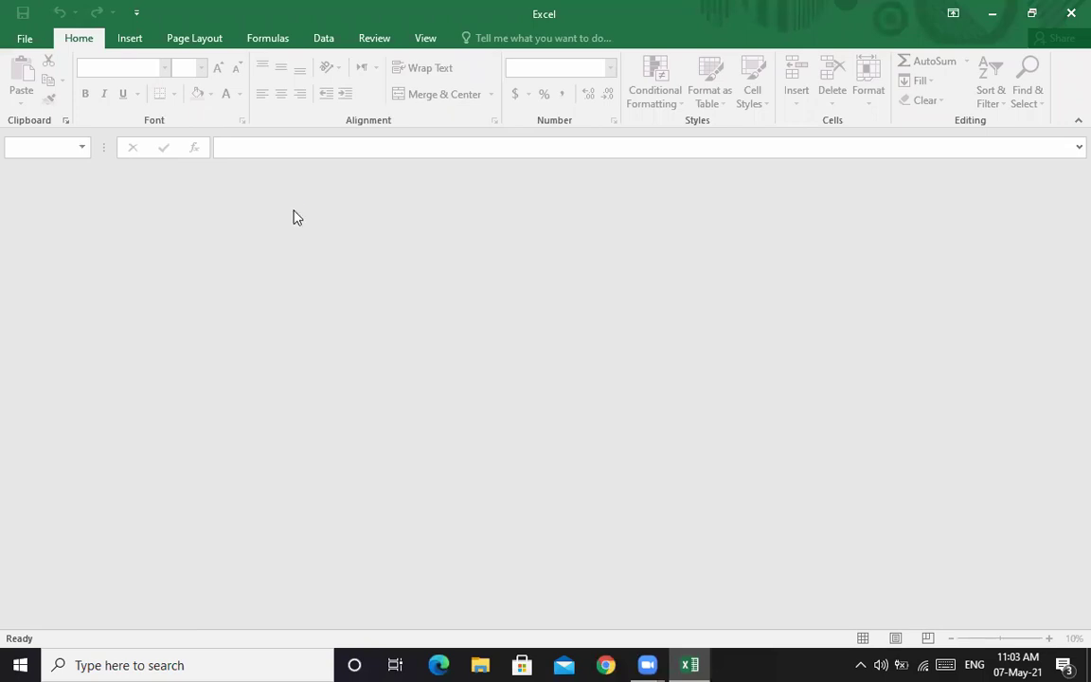
click(542, 384)
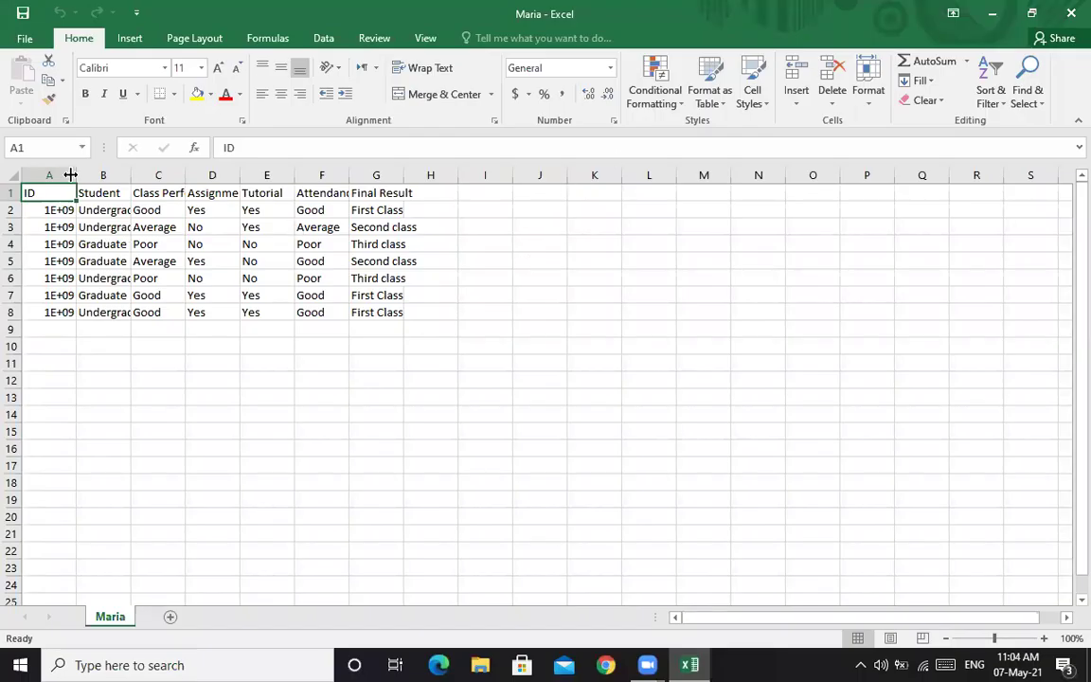
drag(80, 178, 383, 186)
drag(440, 176, 779, 178)
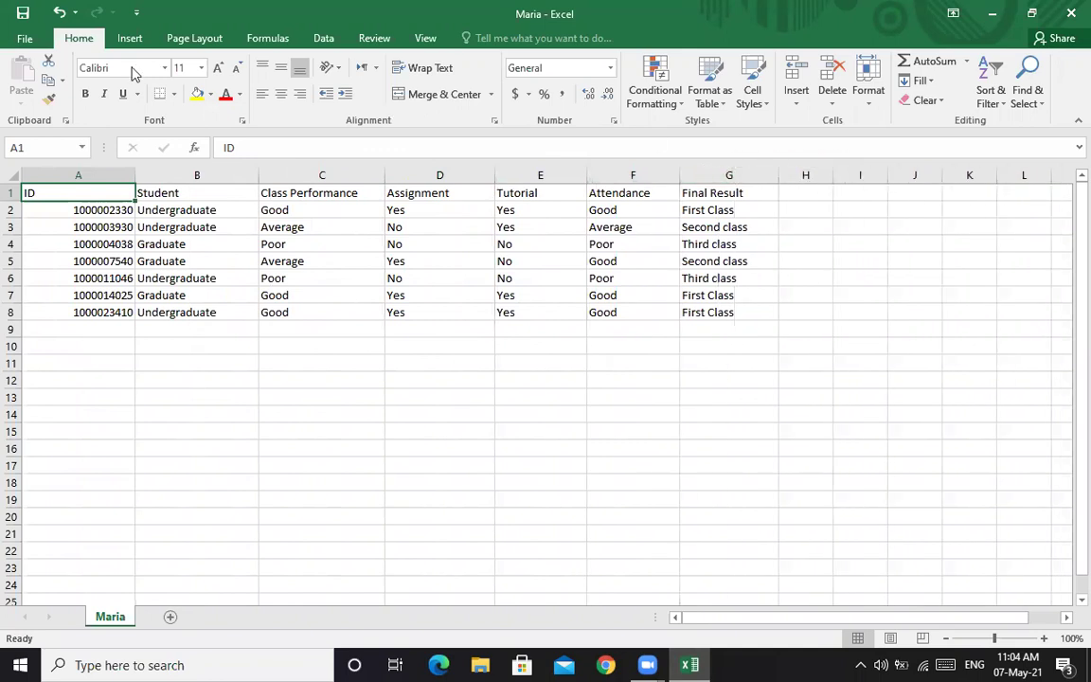
Step: Begin saving a copy of the workbook to the desktop in CSV (Comma delimited) format
click(27, 41)
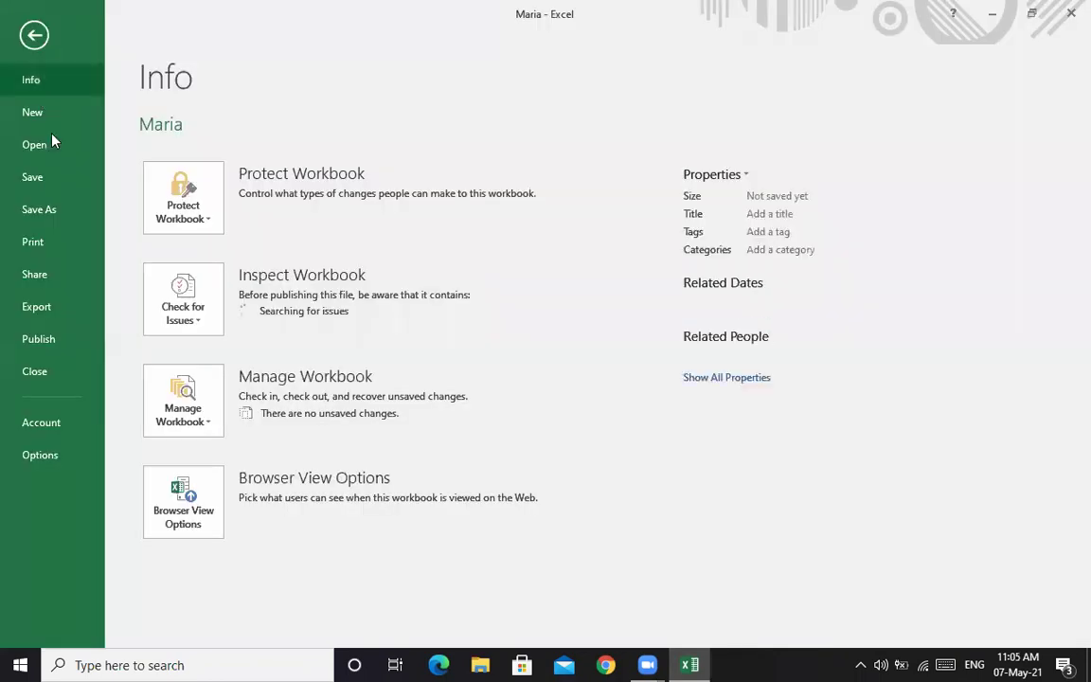
click(43, 216)
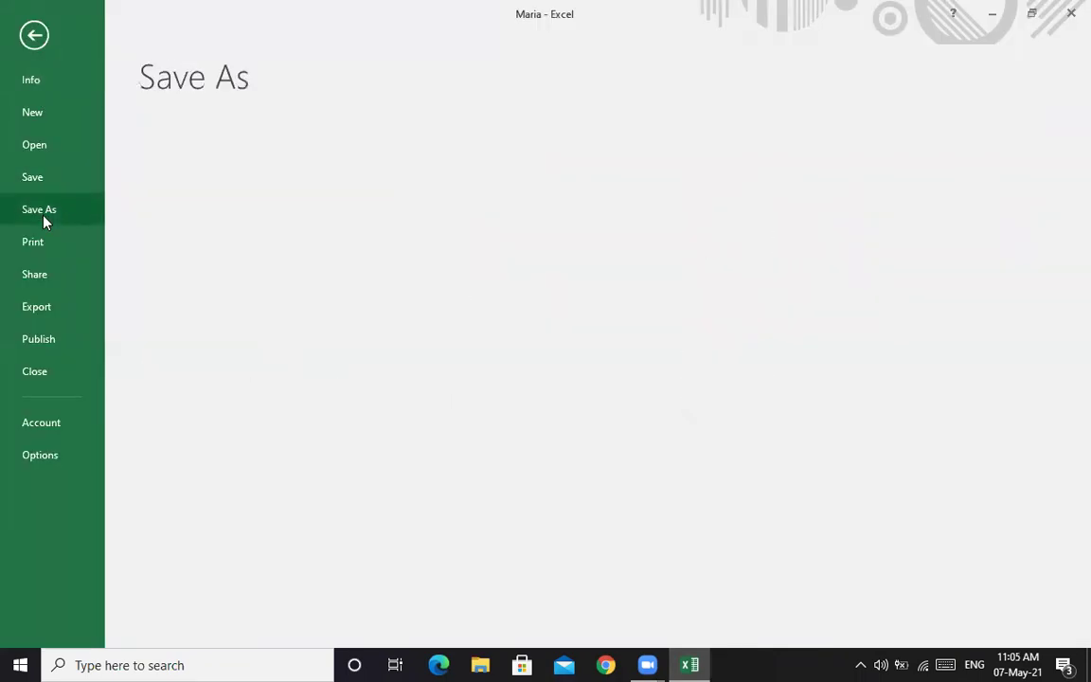
click(493, 171)
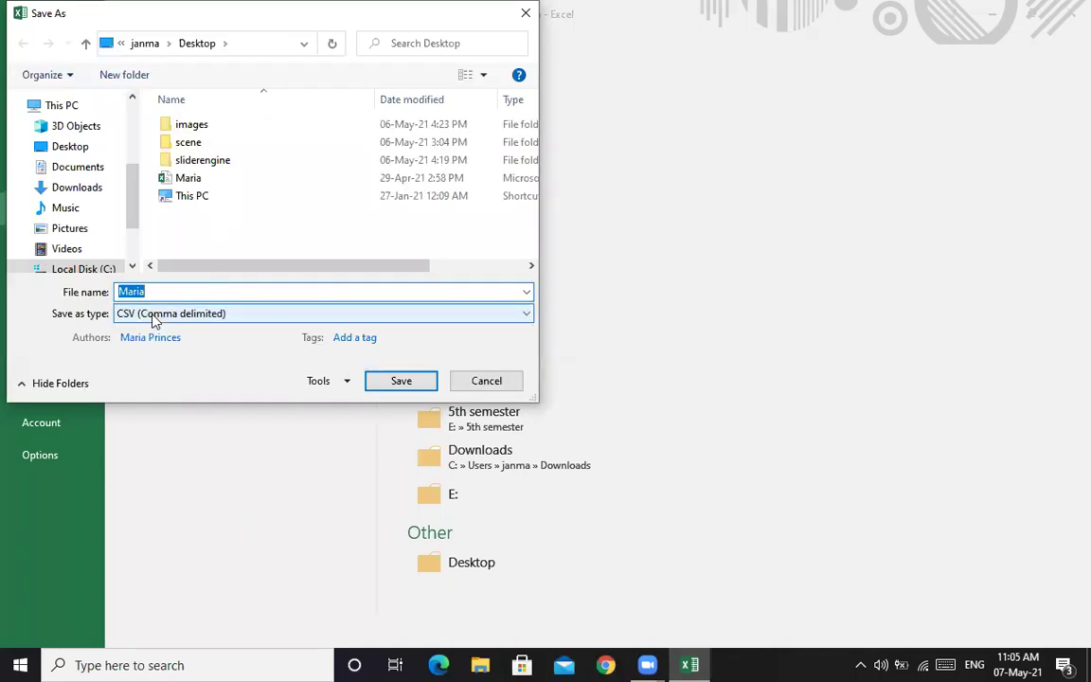
click(526, 318)
click(142, 186)
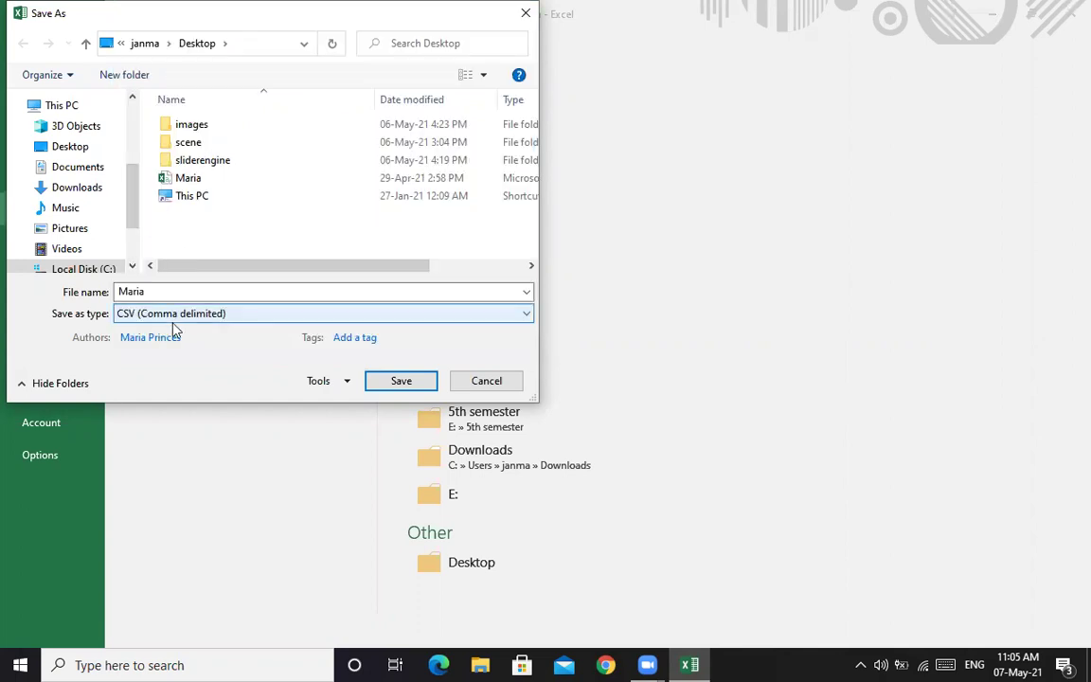
Step: Name the copy Mary and save it, keeping the CSV format
click(114, 292)
double_click(160, 291)
key(BackSpace)
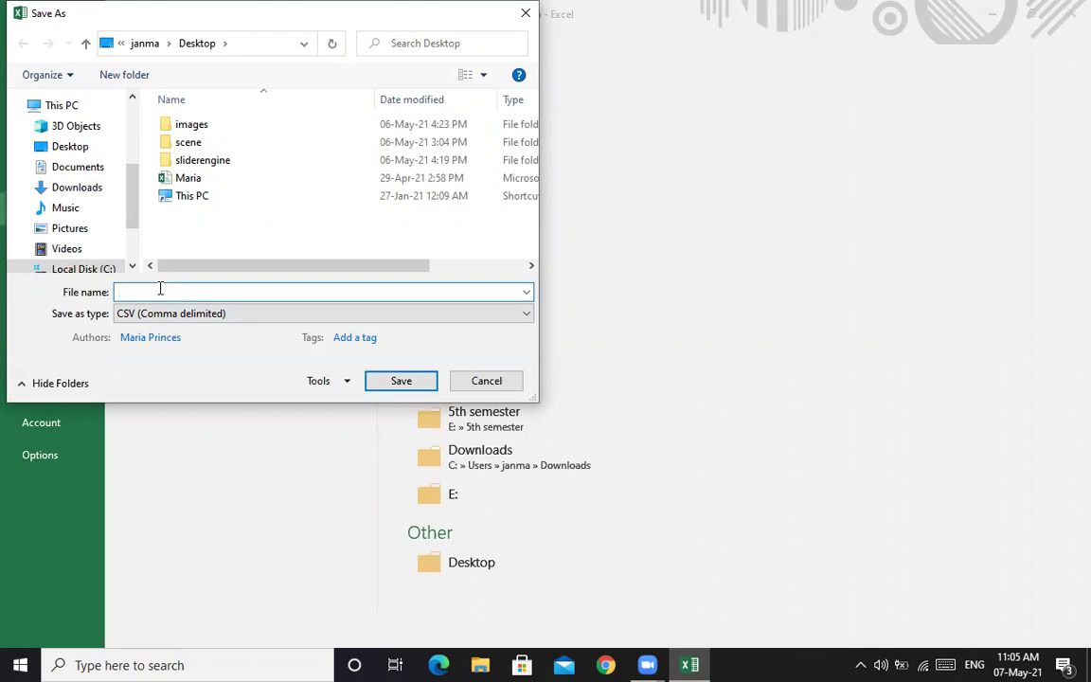
text(Mary)
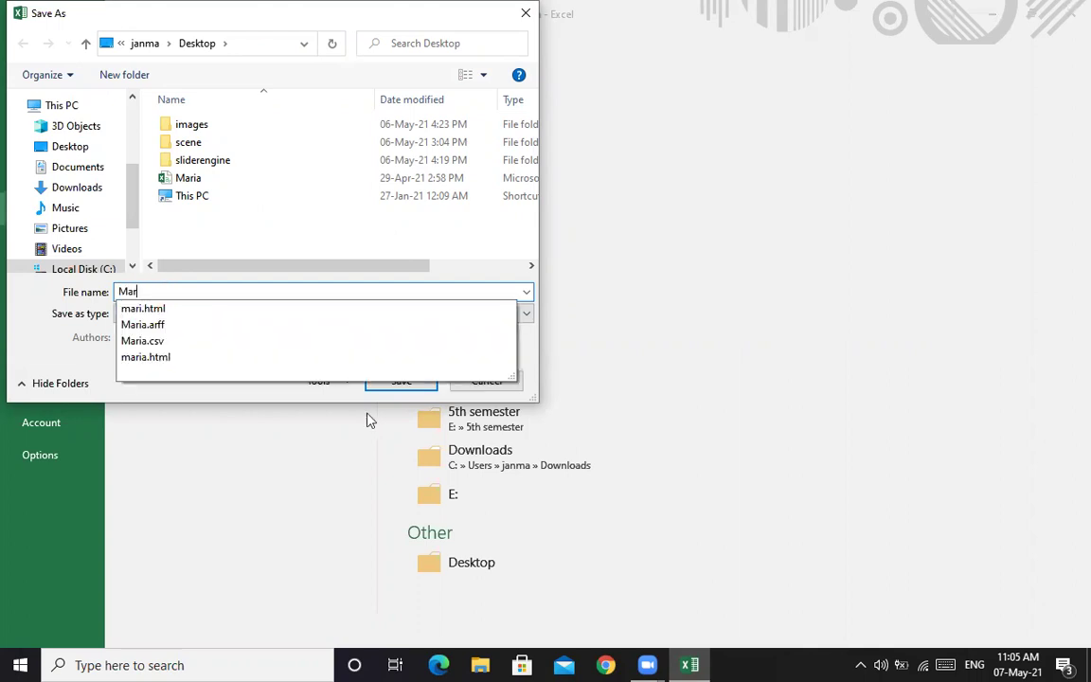
click(425, 389)
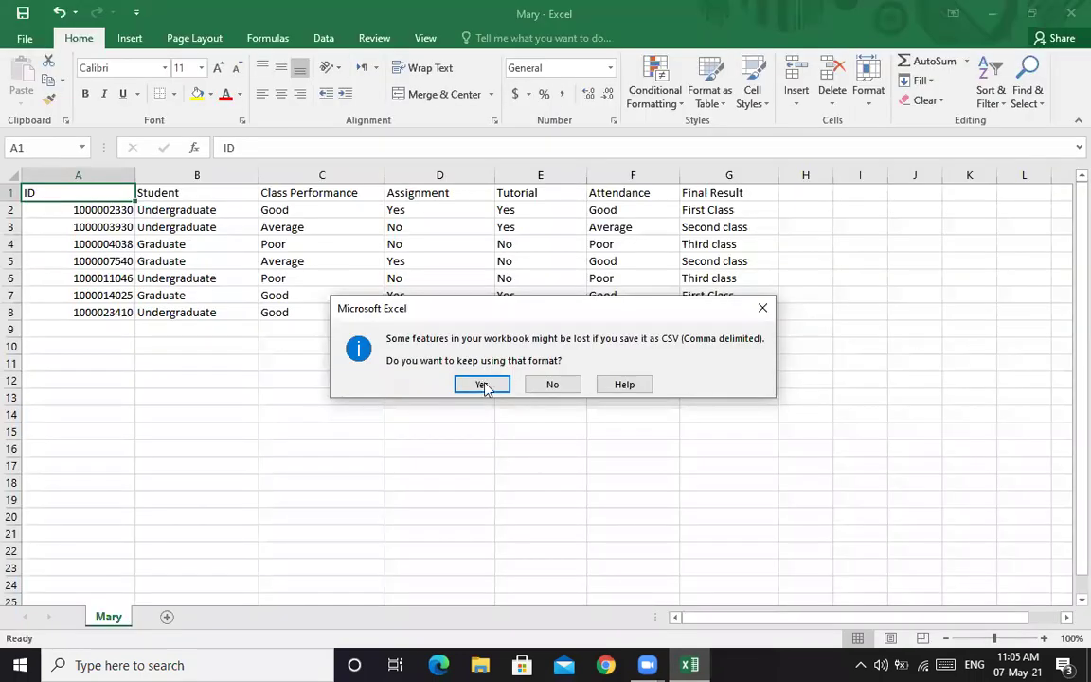
click(483, 384)
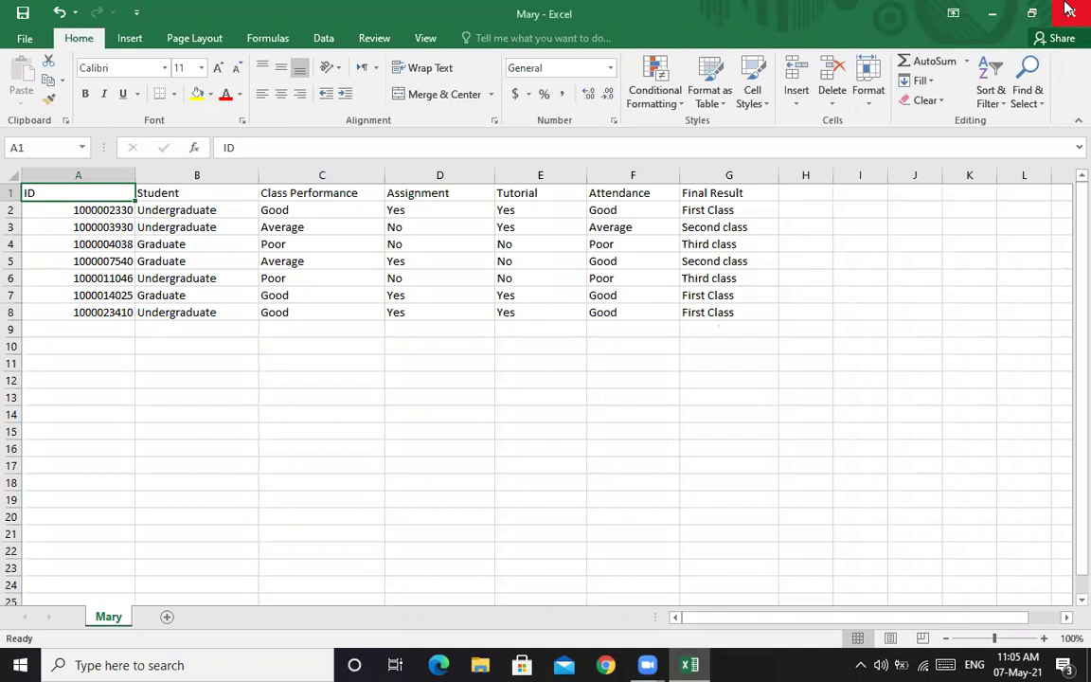
Step: Minimize Excel and open the Mary CSV file from the desktop in Notepad
click(994, 29)
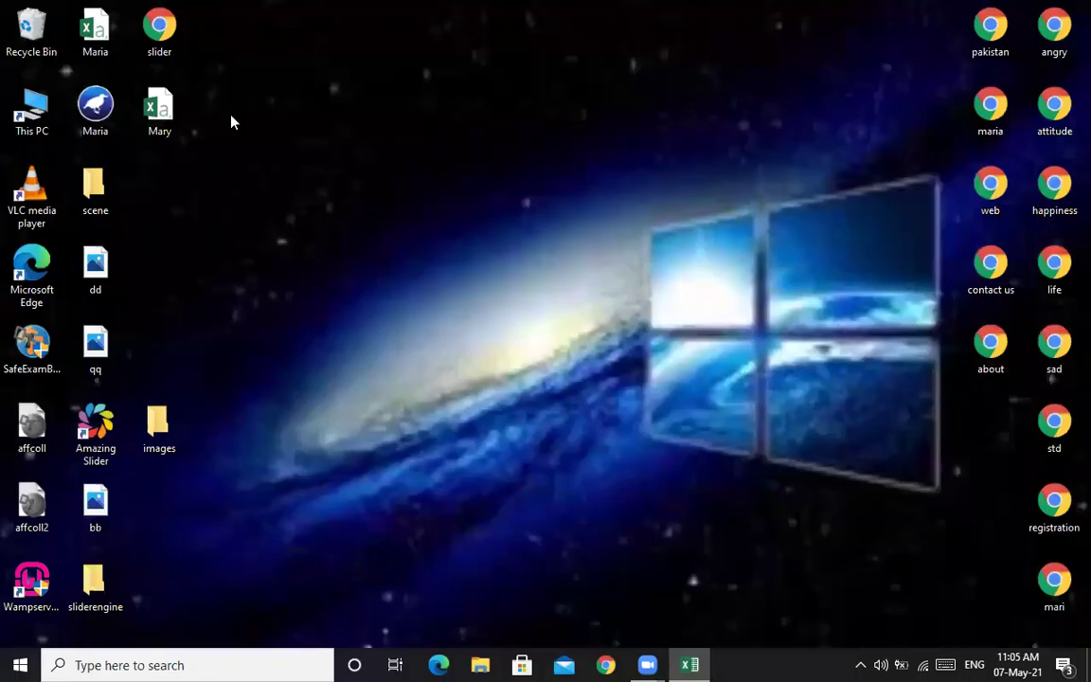
double_click(174, 120)
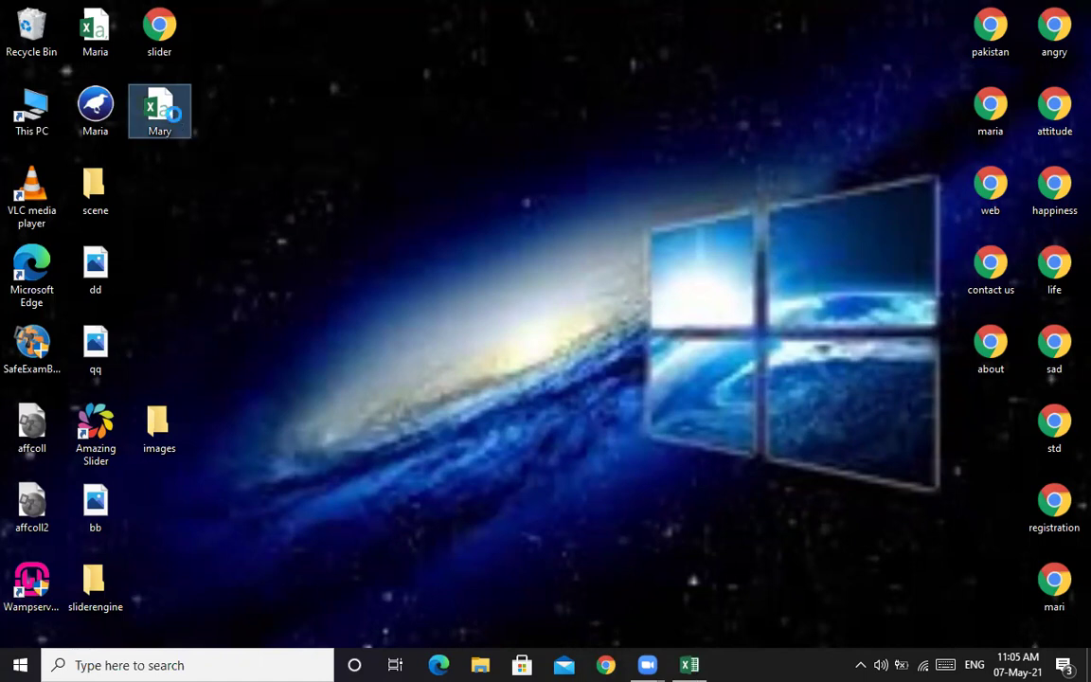
right_click(175, 115)
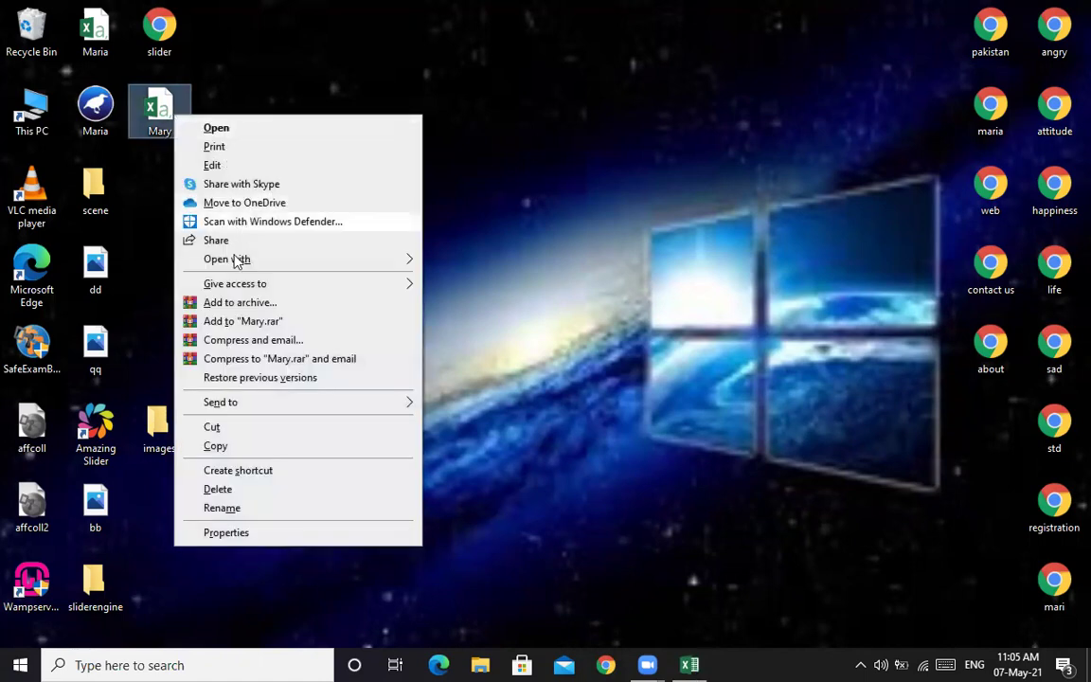
mouse_move(370, 259)
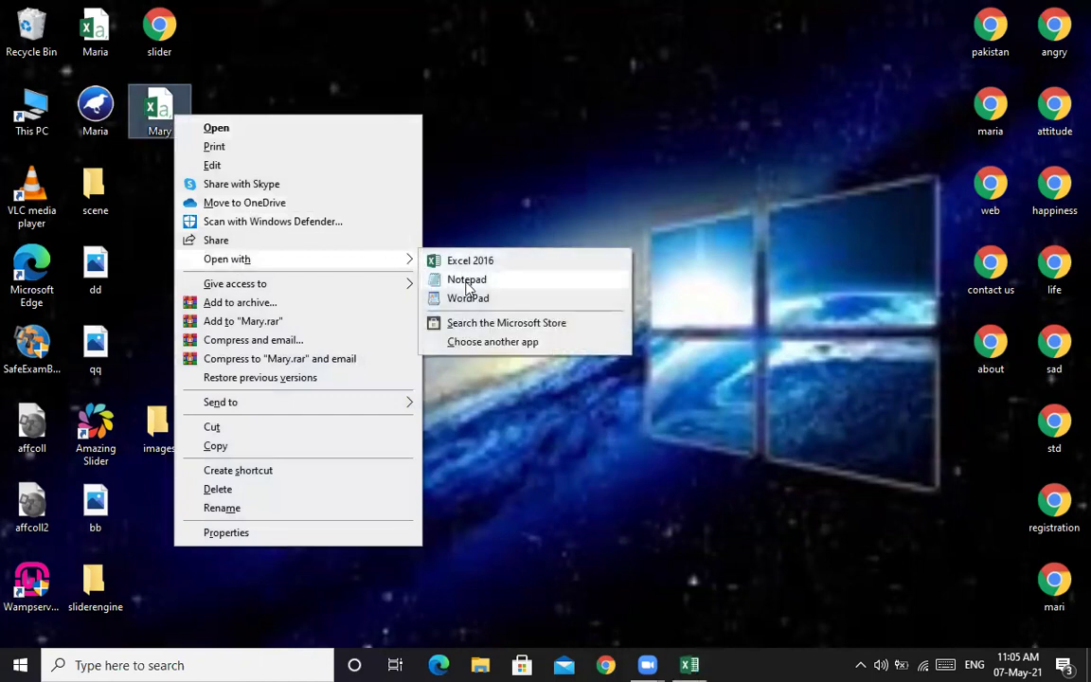
click(467, 283)
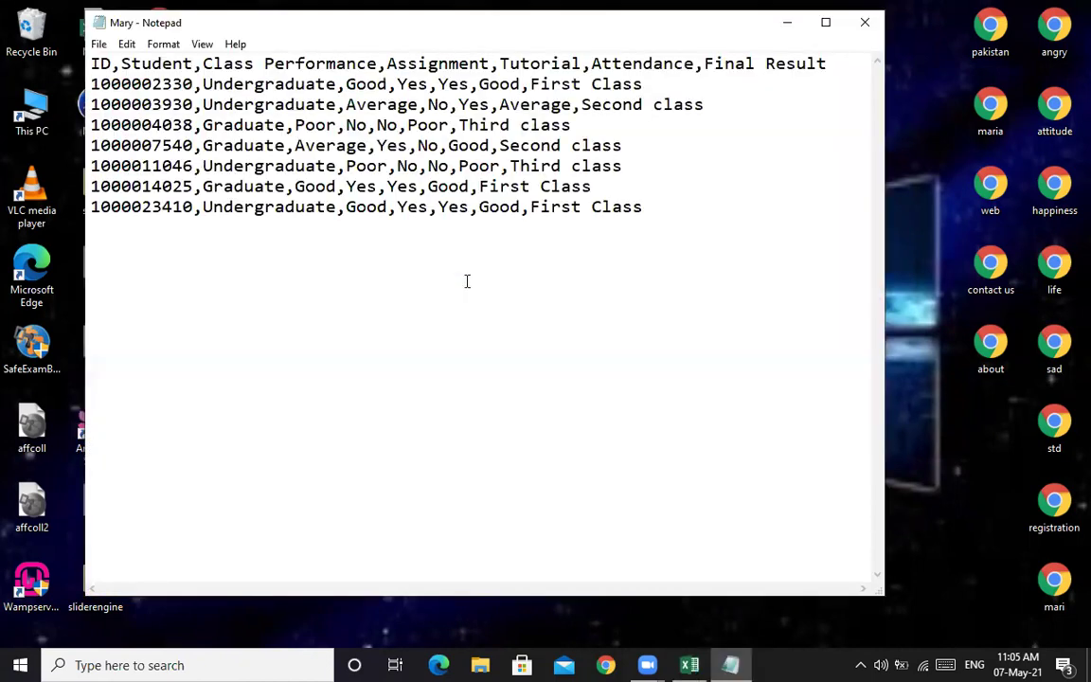
Step: Insert six blank lines above the header row of the Mary file
click(93, 63)
key(Return)
key(Return)
key(Return)
key(Return)
key(Return)
key(Return)
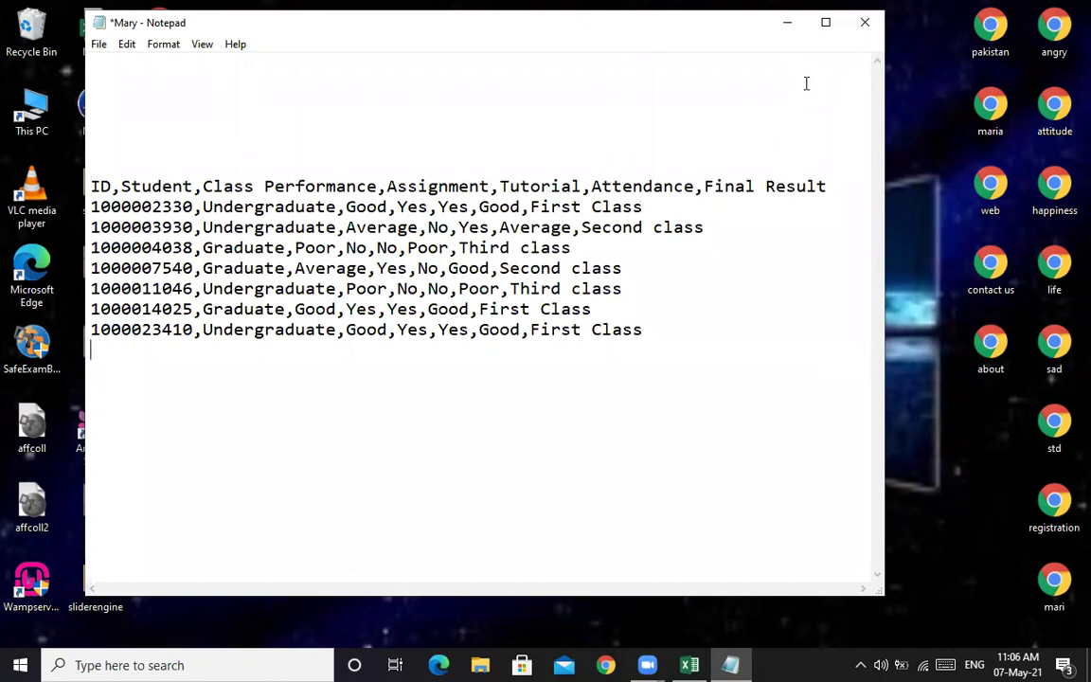
Step: Minimize the Mary file and open the existing Weka data file from the desktop in Notepad
drag(724, 163, 808, 228)
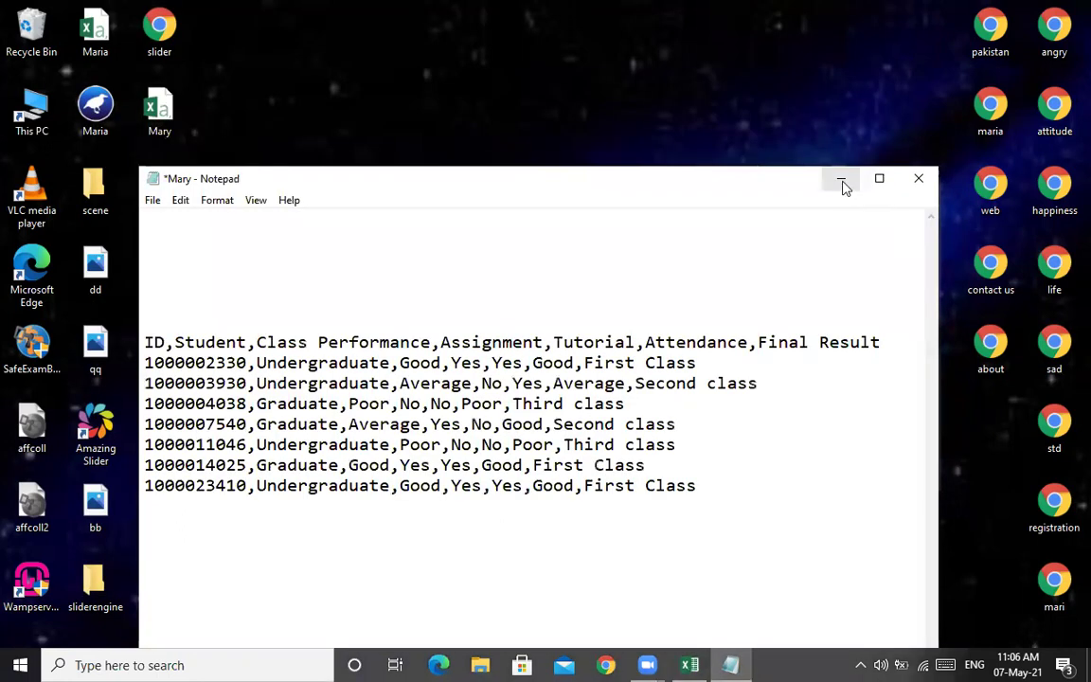
click(842, 180)
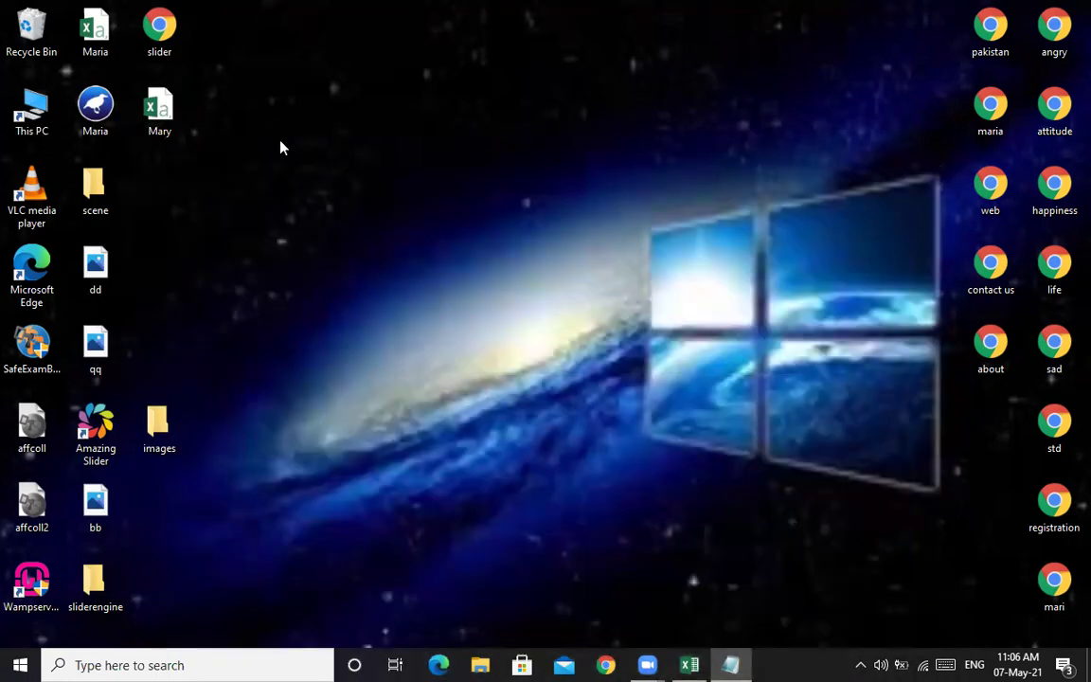
double_click(81, 120)
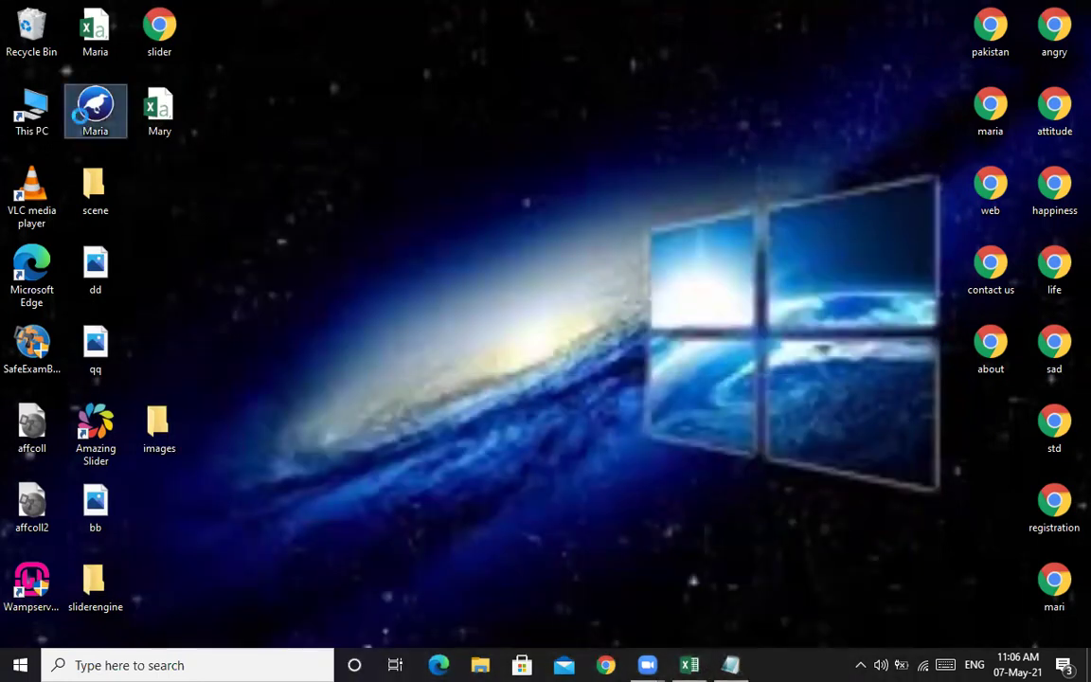
right_click(81, 117)
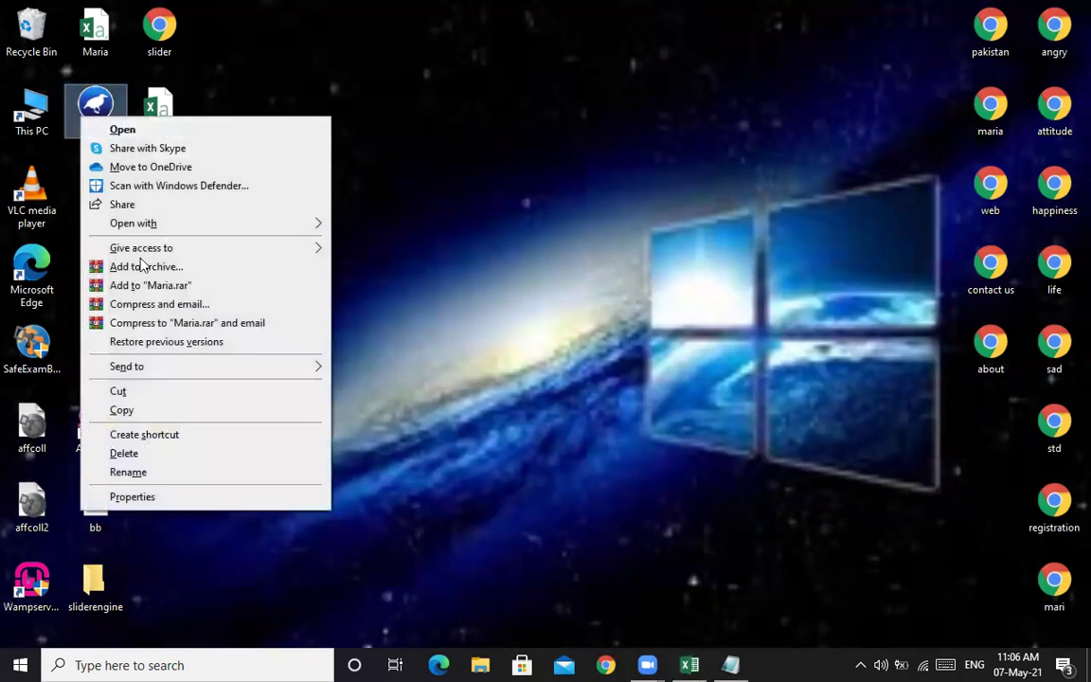
mouse_move(152, 227)
click(343, 222)
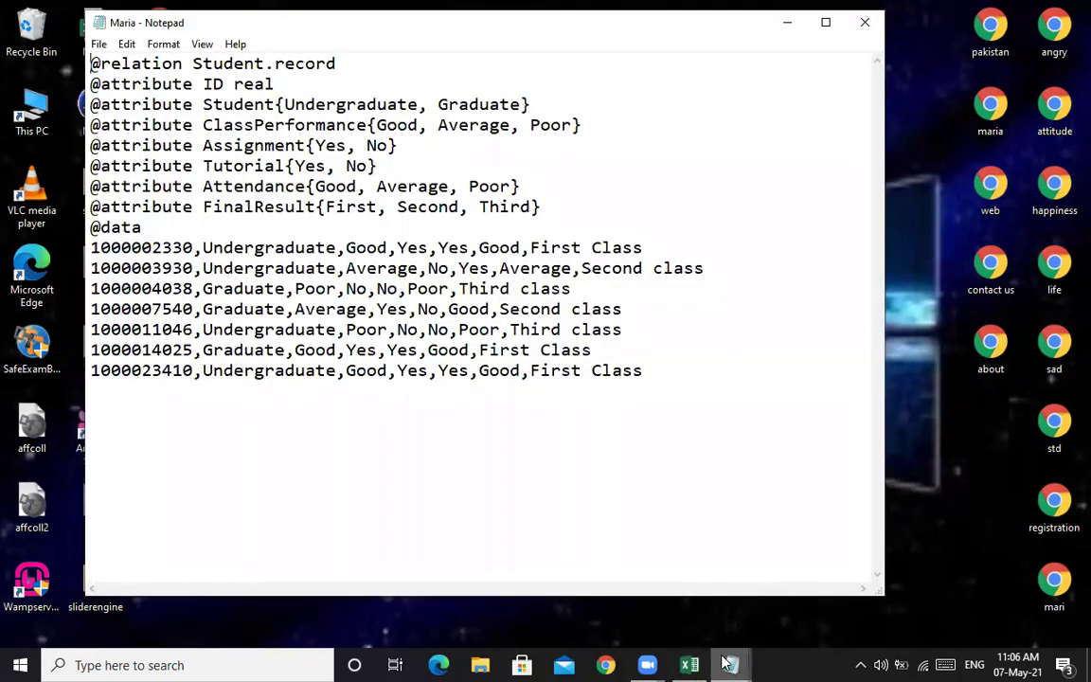
Step: Return to the Mary file and remove three of the blank lines above its header row
mouse_move(728, 663)
click(598, 544)
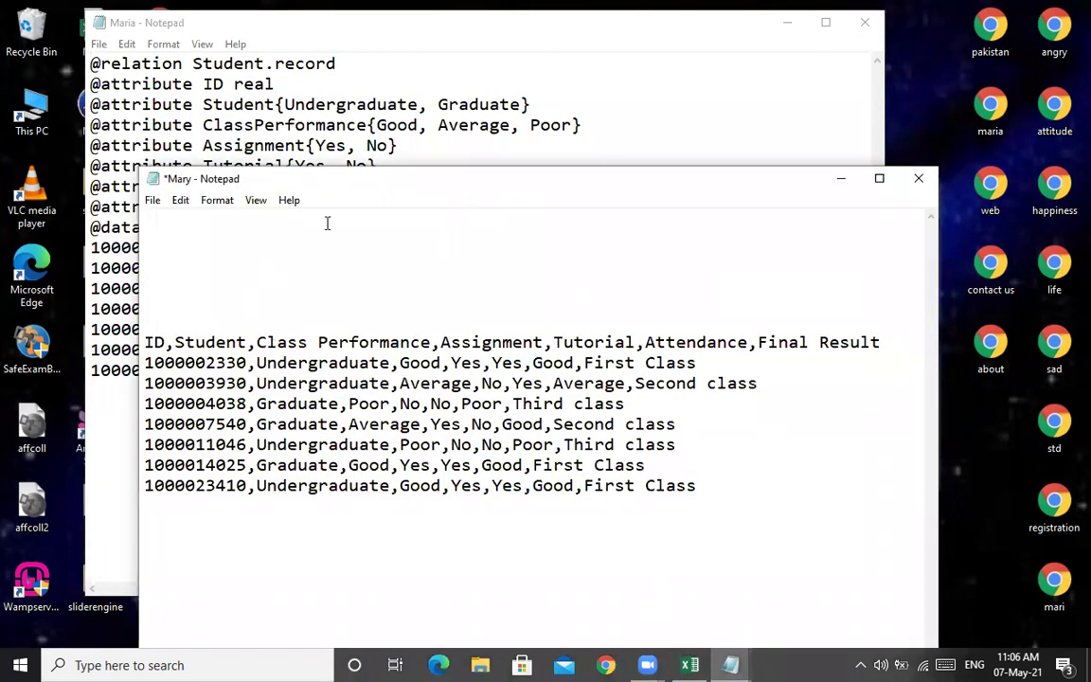
key(BackSpace)
key(BackSpace)
key(BackSpace)
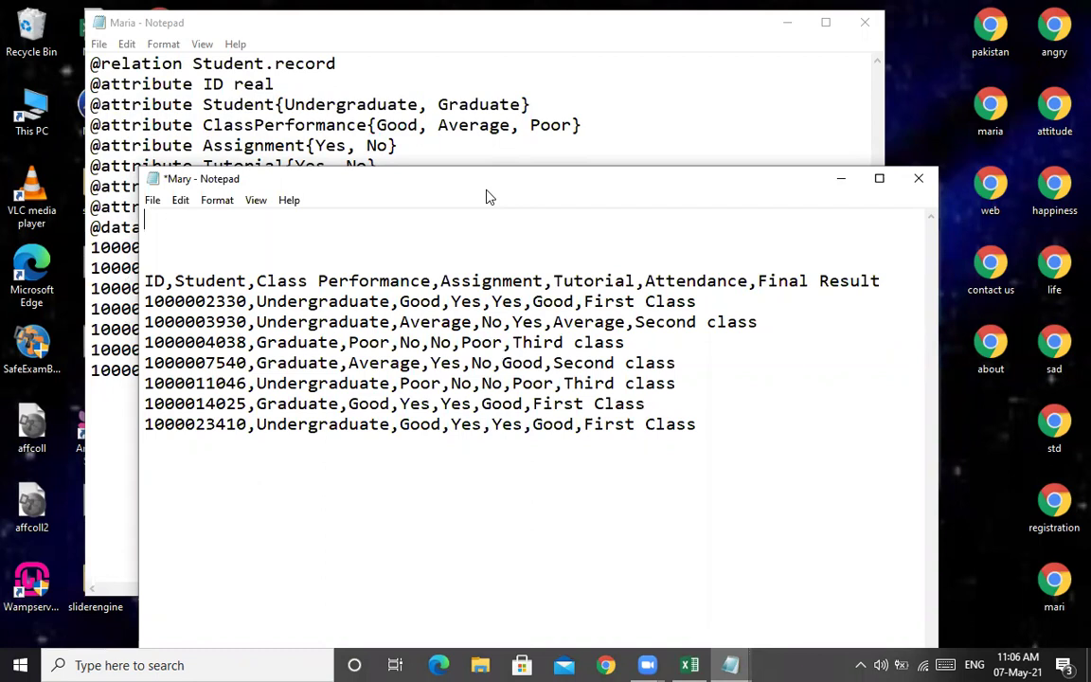
Step: Arrange the two Notepad windows for comparison and highlight the seven student data rows in each file
drag(442, 180, 383, 381)
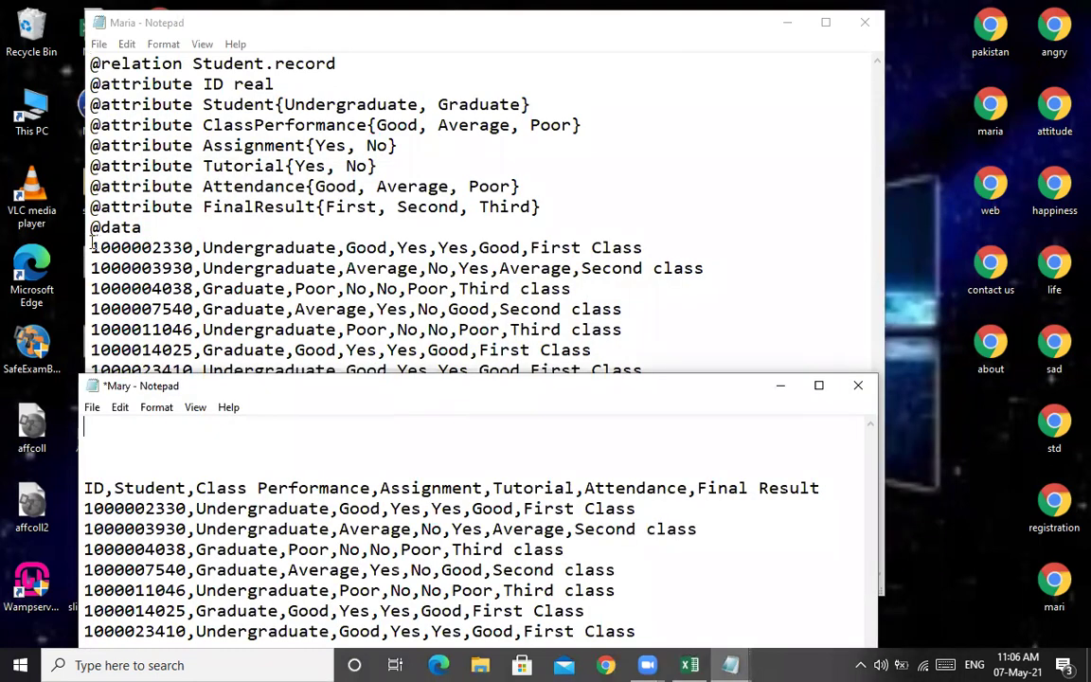
click(294, 308)
drag(293, 309, 694, 381)
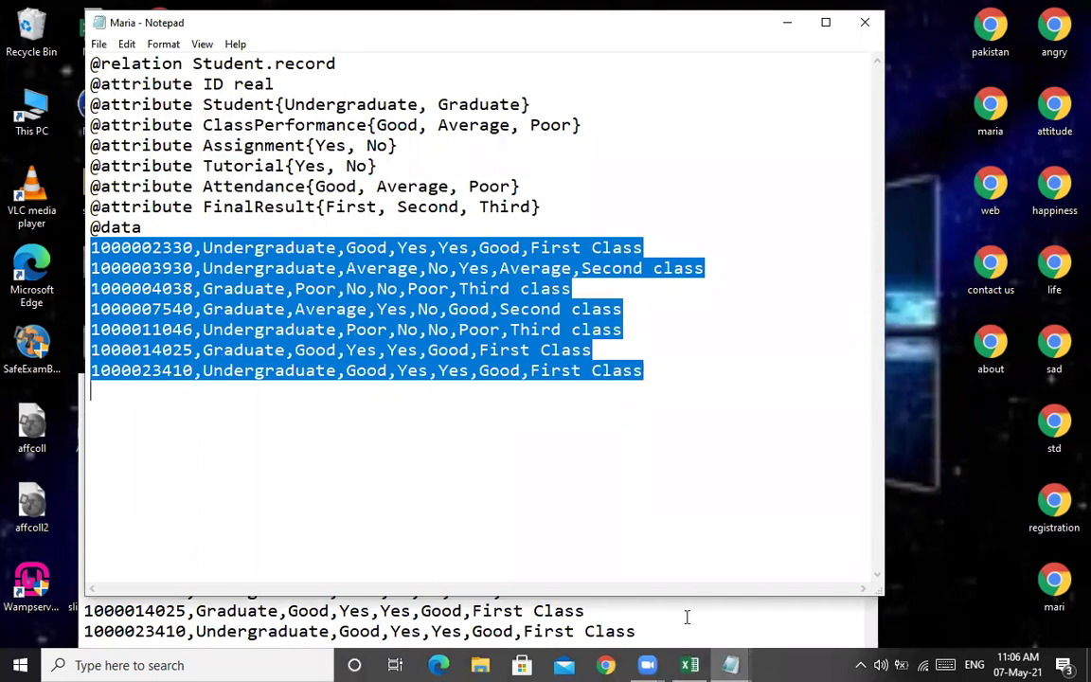
click(746, 664)
click(674, 580)
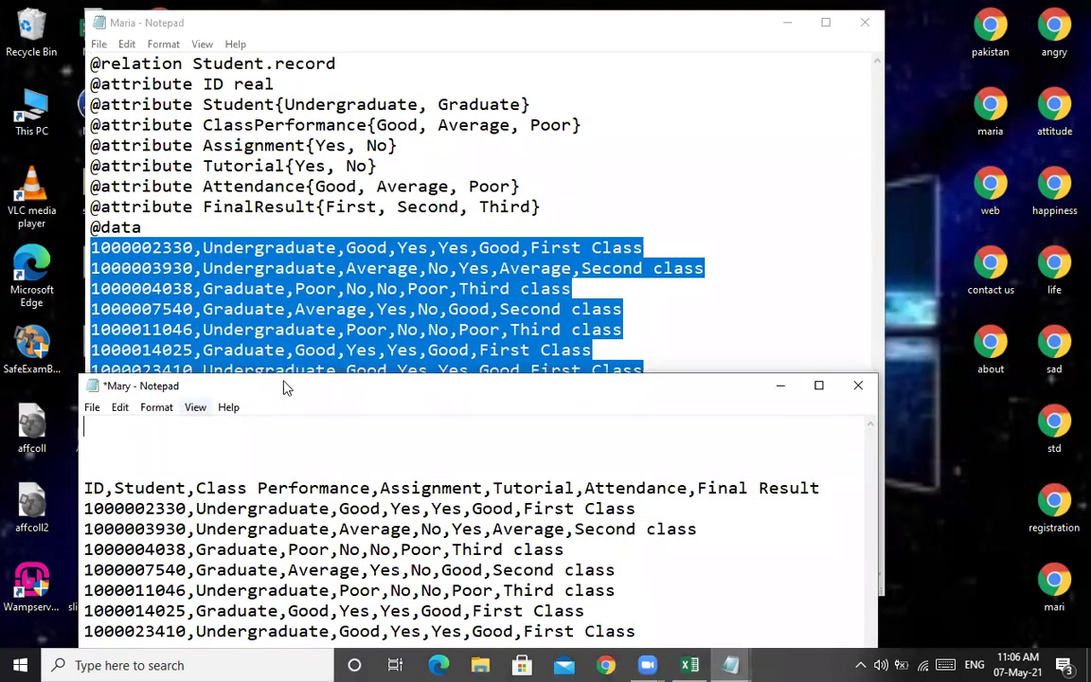
drag(190, 386, 213, 190)
drag(107, 314, 604, 452)
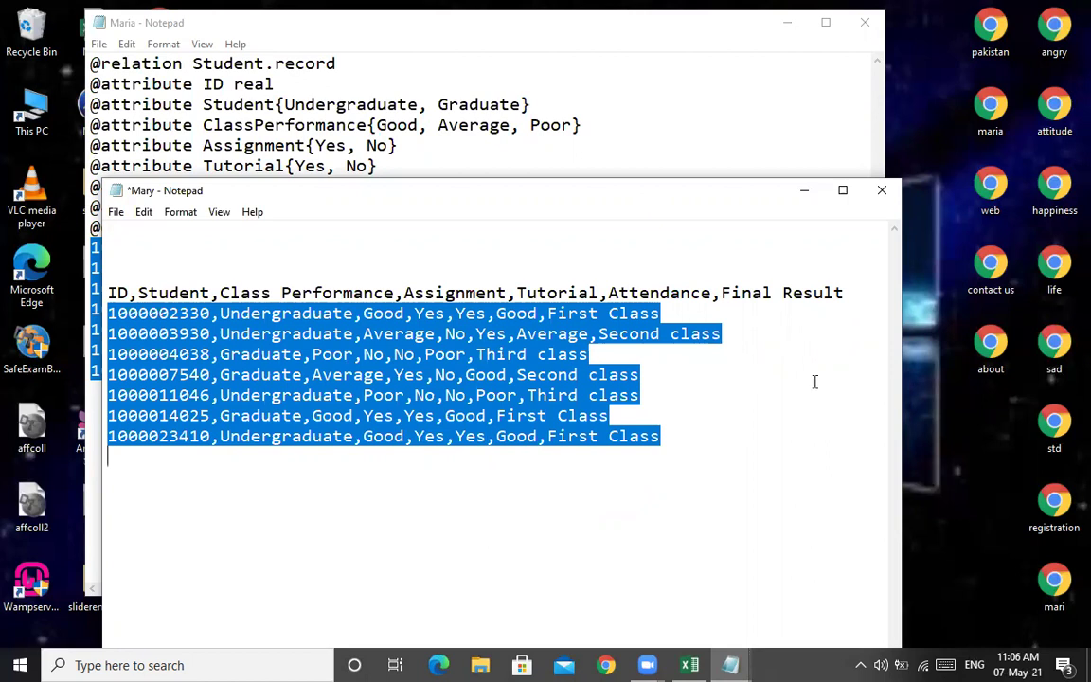
drag(644, 204, 629, 270)
drag(844, 352, 184, 292)
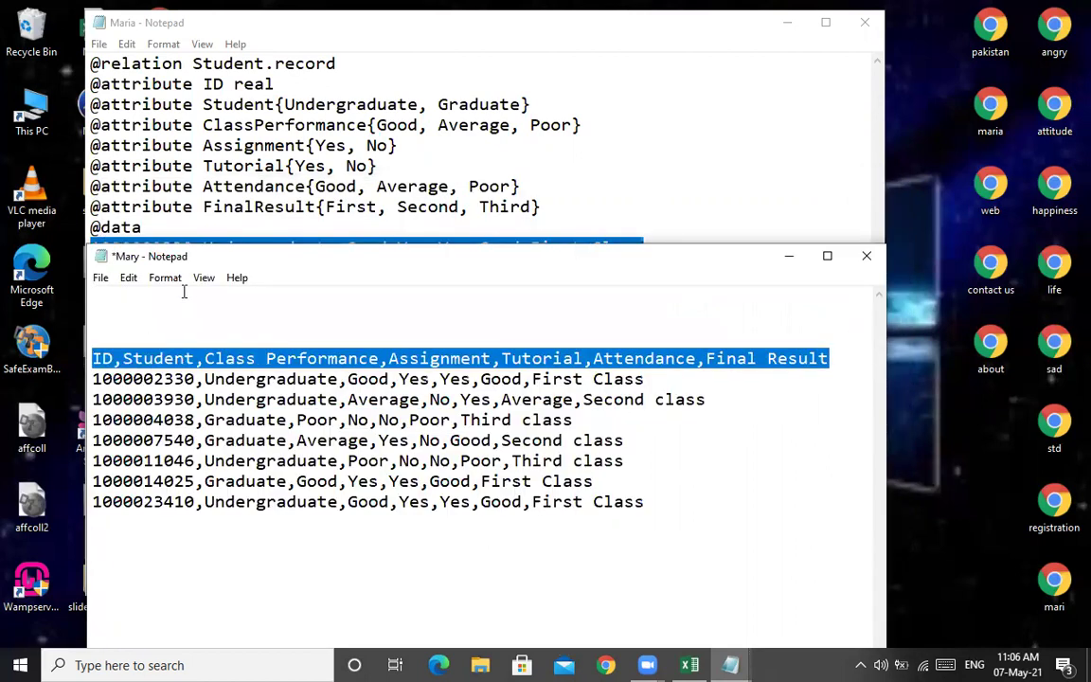
click(128, 230)
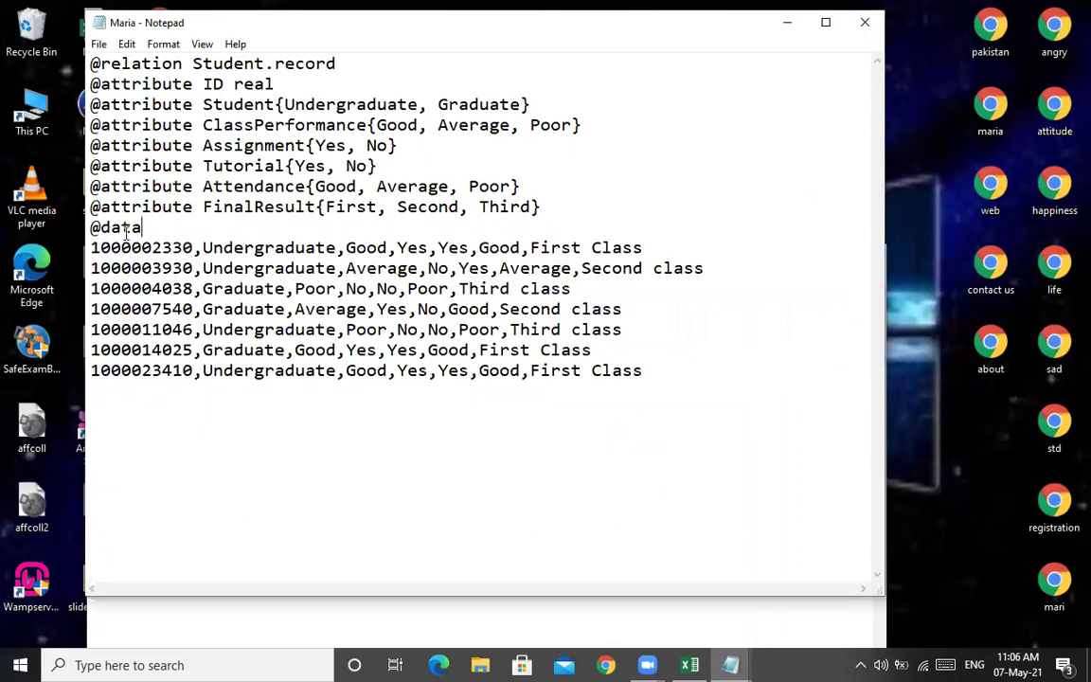
double_click(127, 230)
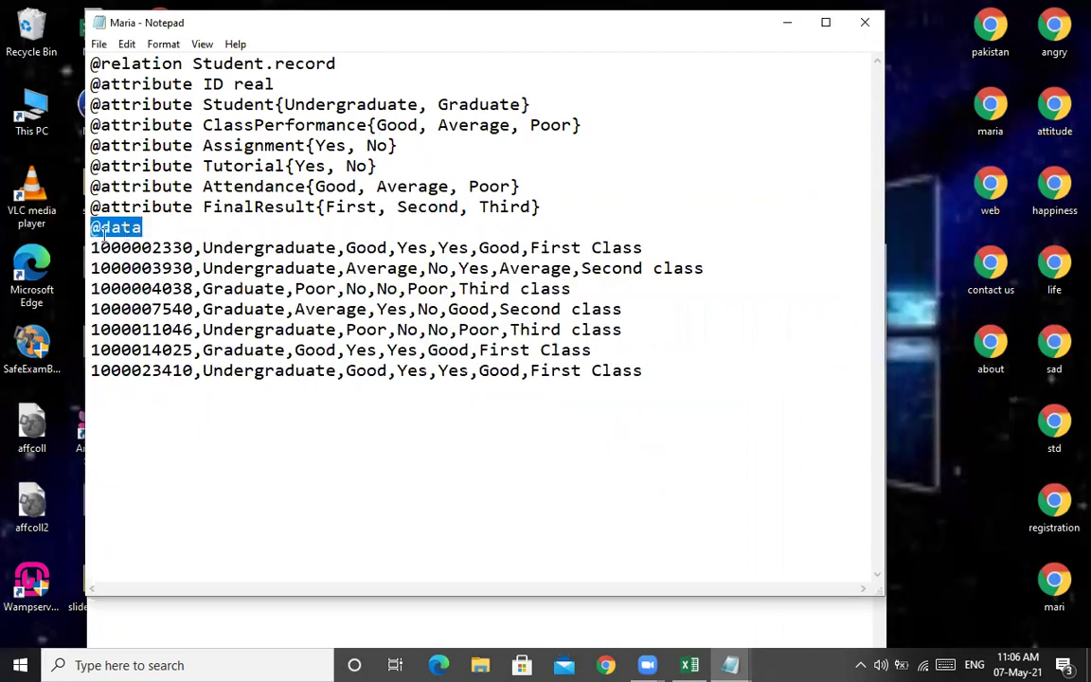
click(734, 663)
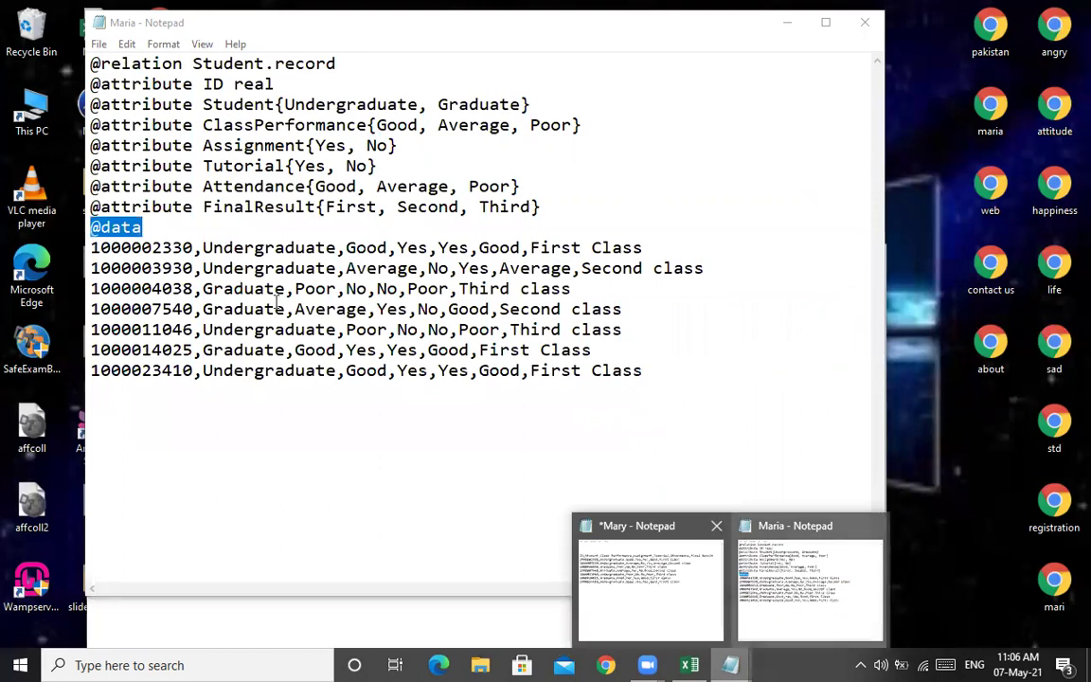
click(651, 582)
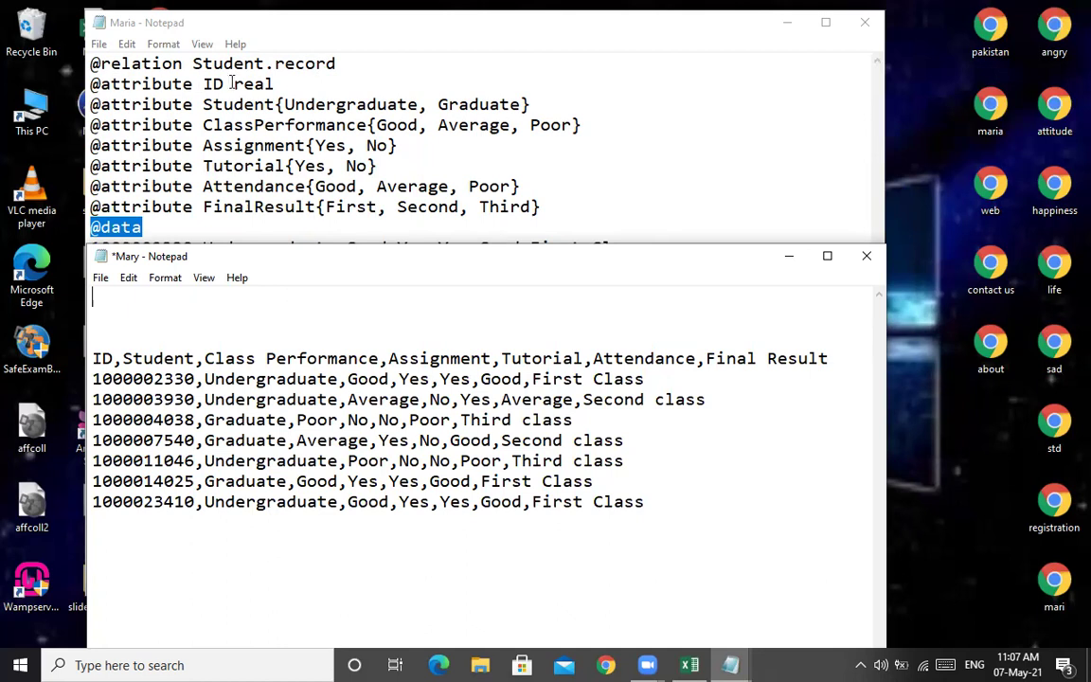
click(690, 664)
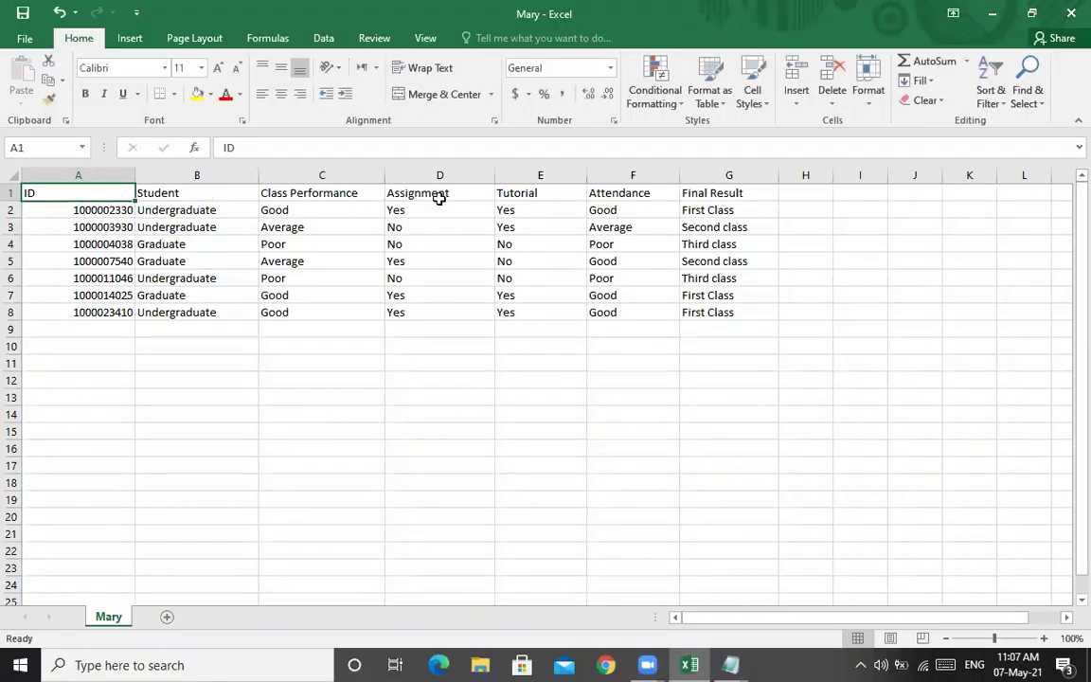
click(646, 206)
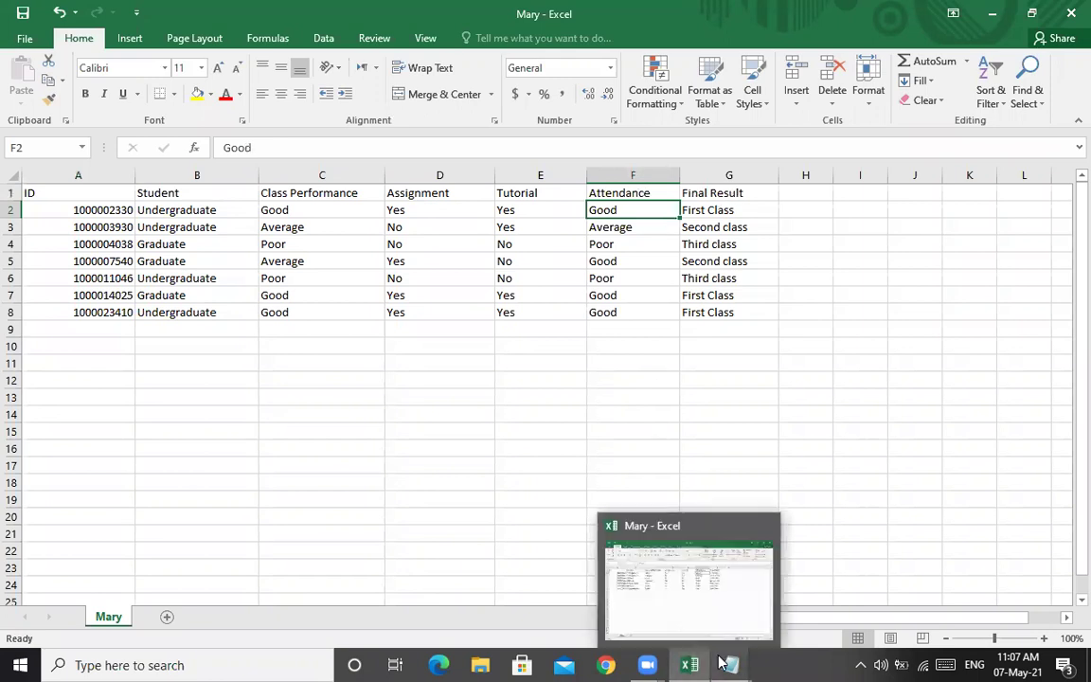
mouse_move(724, 663)
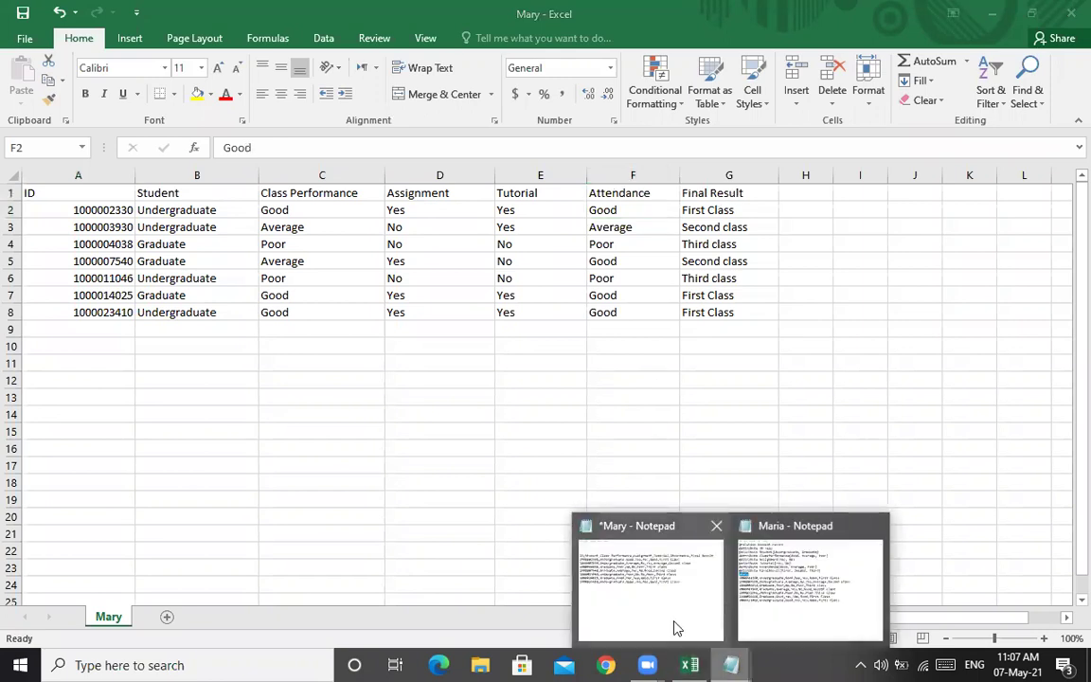
click(783, 605)
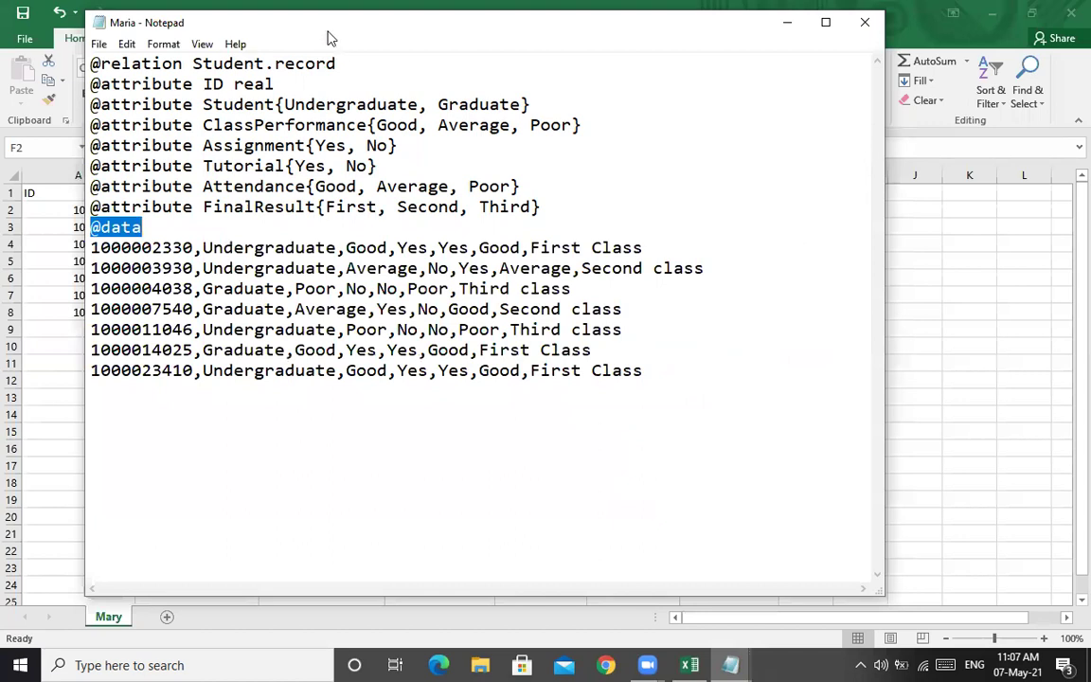
drag(300, 29, 285, 344)
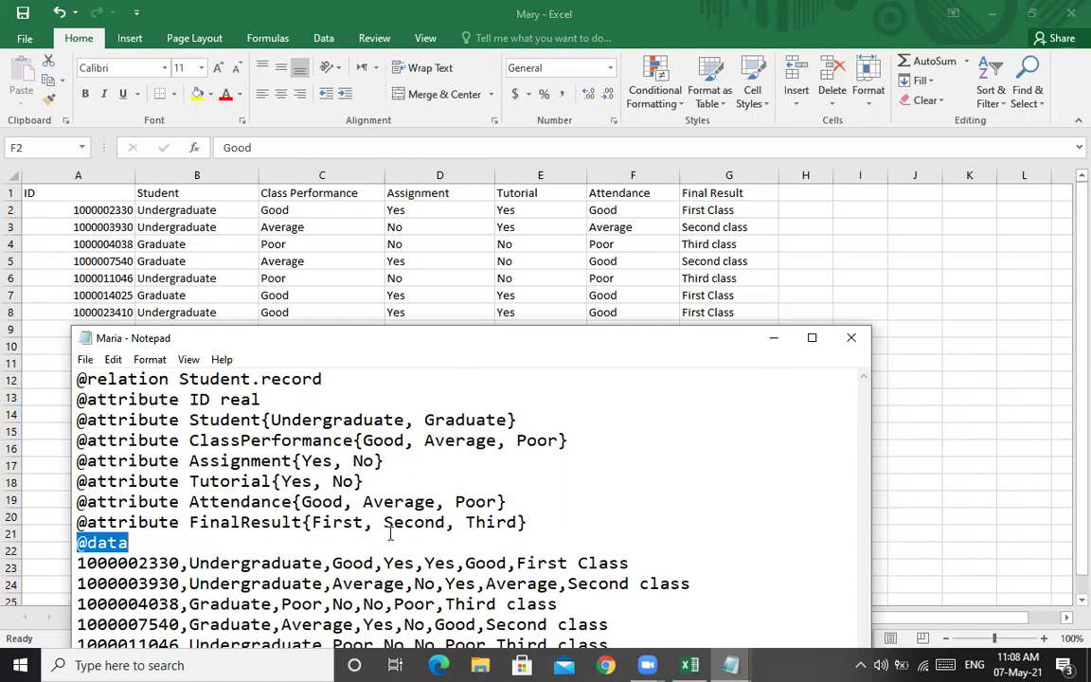
click(426, 420)
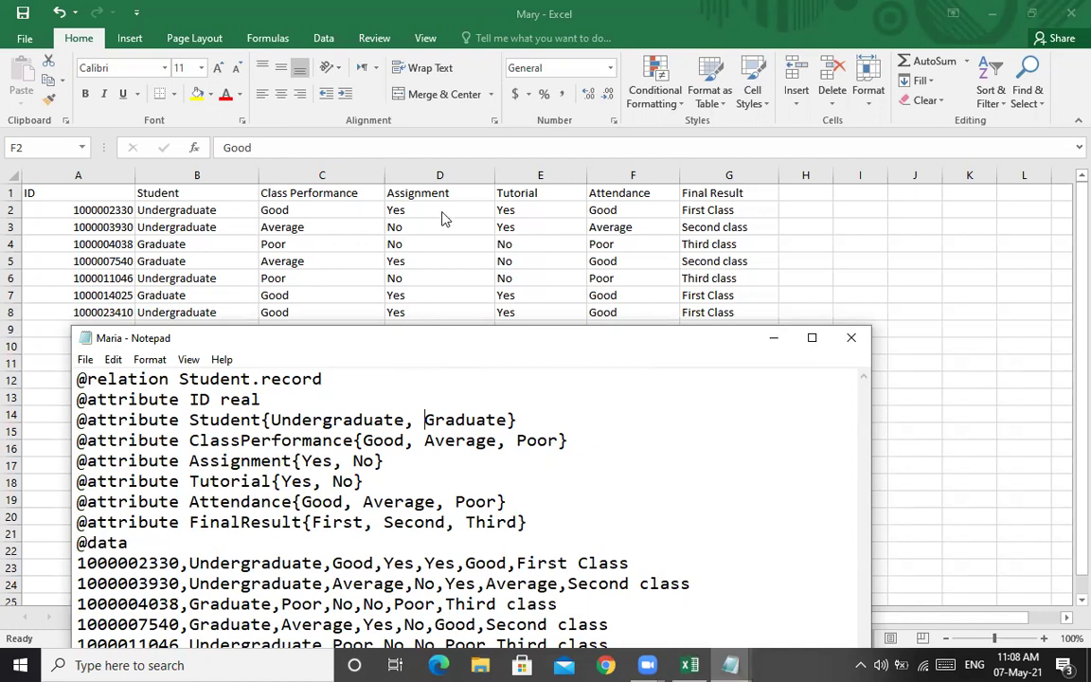
drag(451, 339, 461, 254)
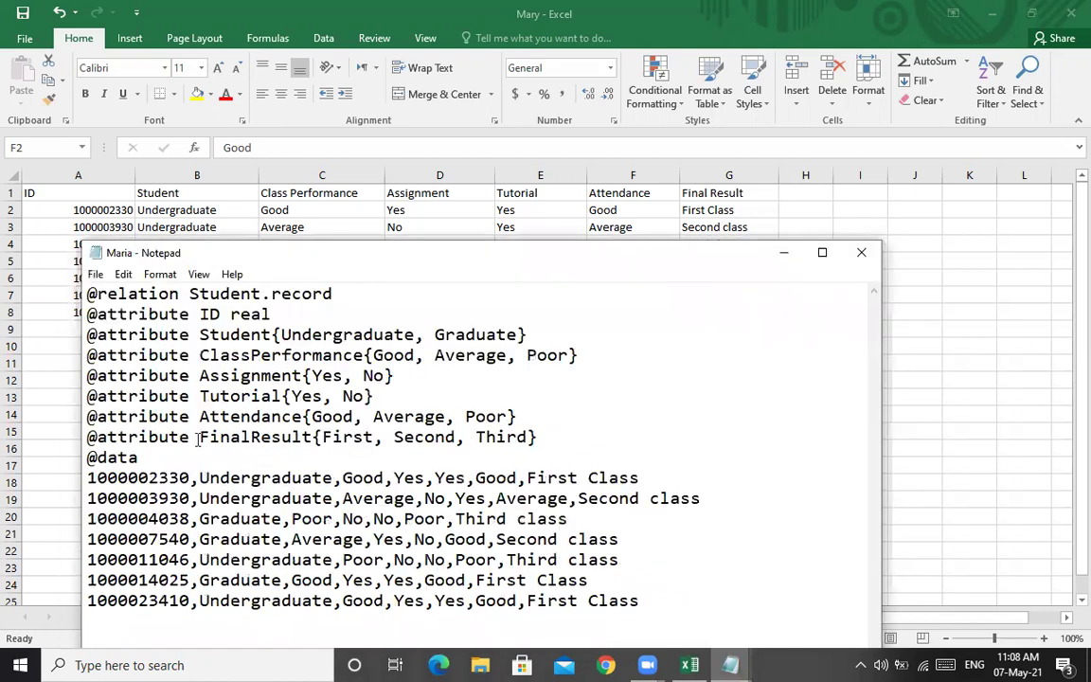
drag(155, 457, 85, 289)
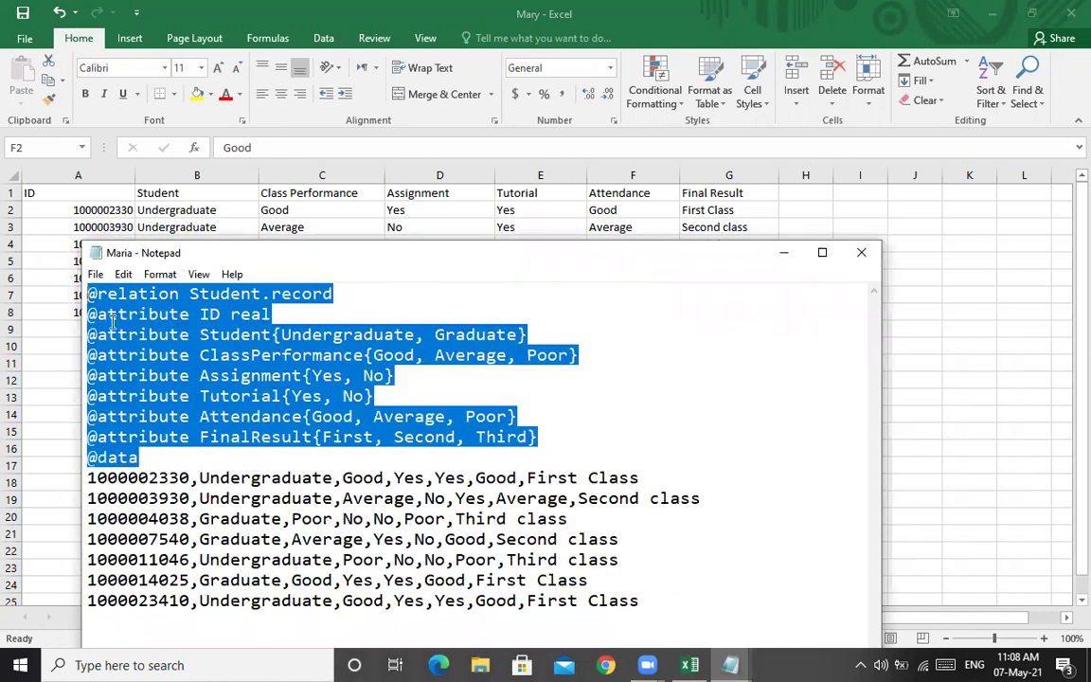
right_click(112, 324)
click(151, 376)
mouse_move(735, 663)
click(705, 598)
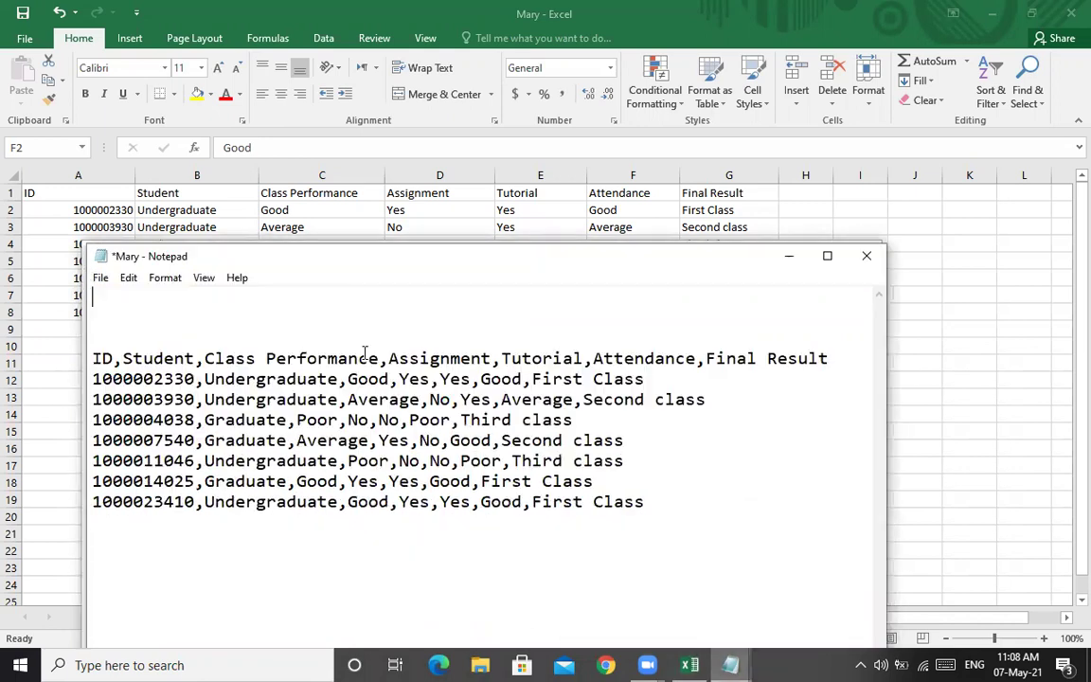
Step: Paste the copied ARFF header above the student data in the Mary file, replacing the blank lines and the column heading row
key(ctrl+v)
drag(843, 519, 354, 489)
key(BackSpace)
key(BackSpace)
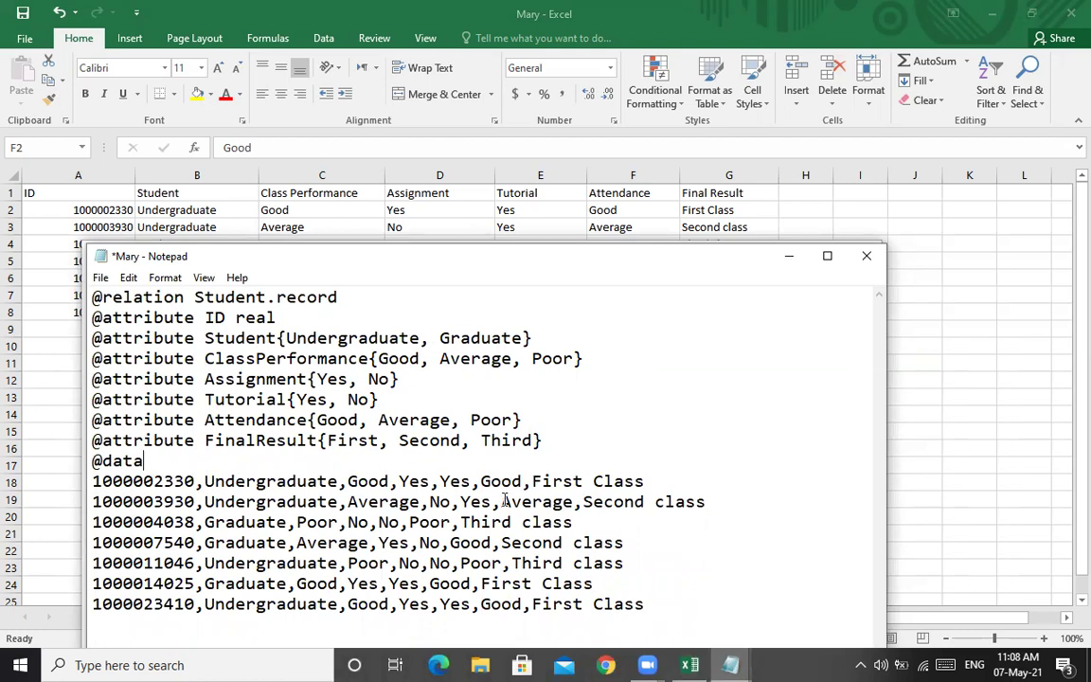
Step: Change the last data row's final result to "first Class" with a lowercase f and try to save the Mary file
click(543, 608)
key(BackSpace)
text(f)
click(102, 277)
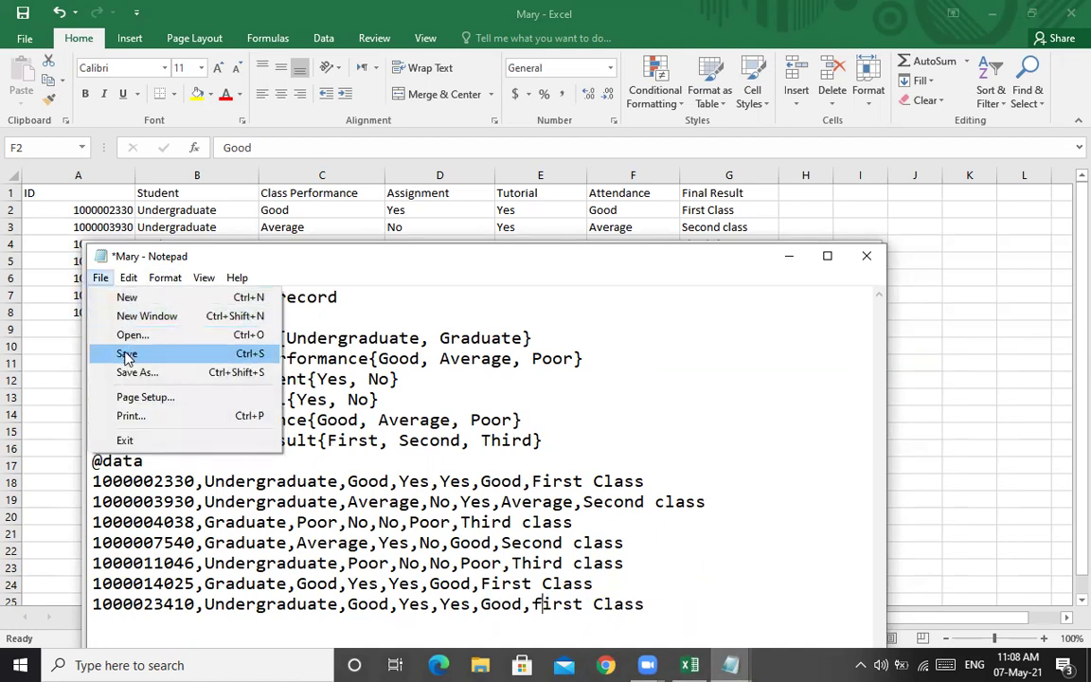
click(127, 356)
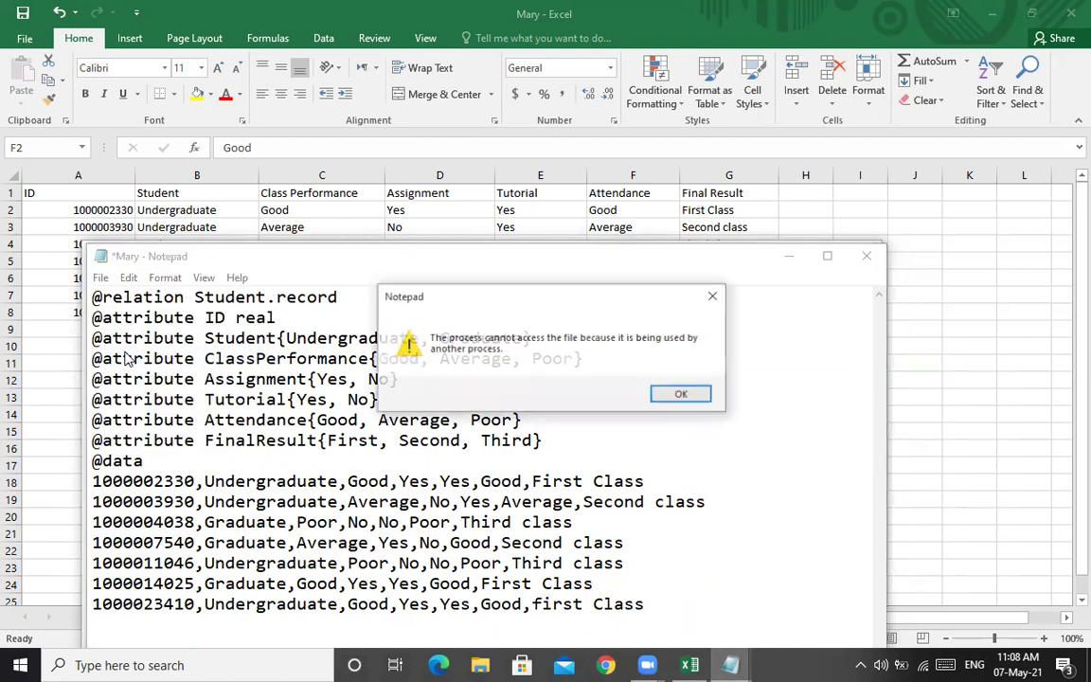
click(683, 397)
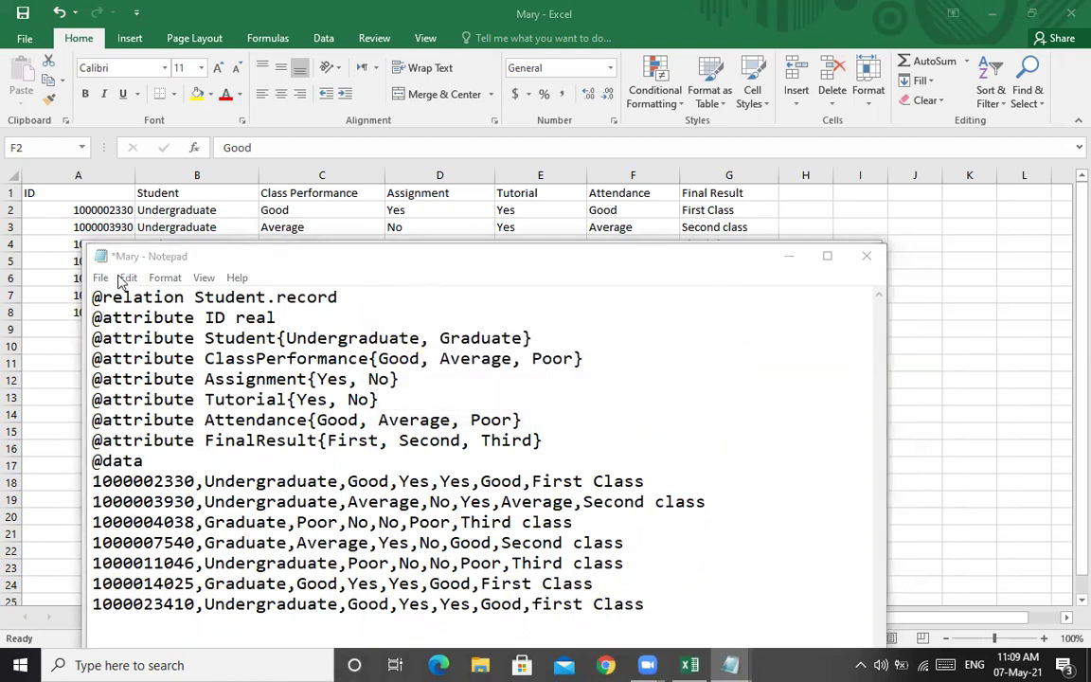
Step: Save the Mary file under the name Mary.arff on the Desktop
key(ctrl+shift+s)
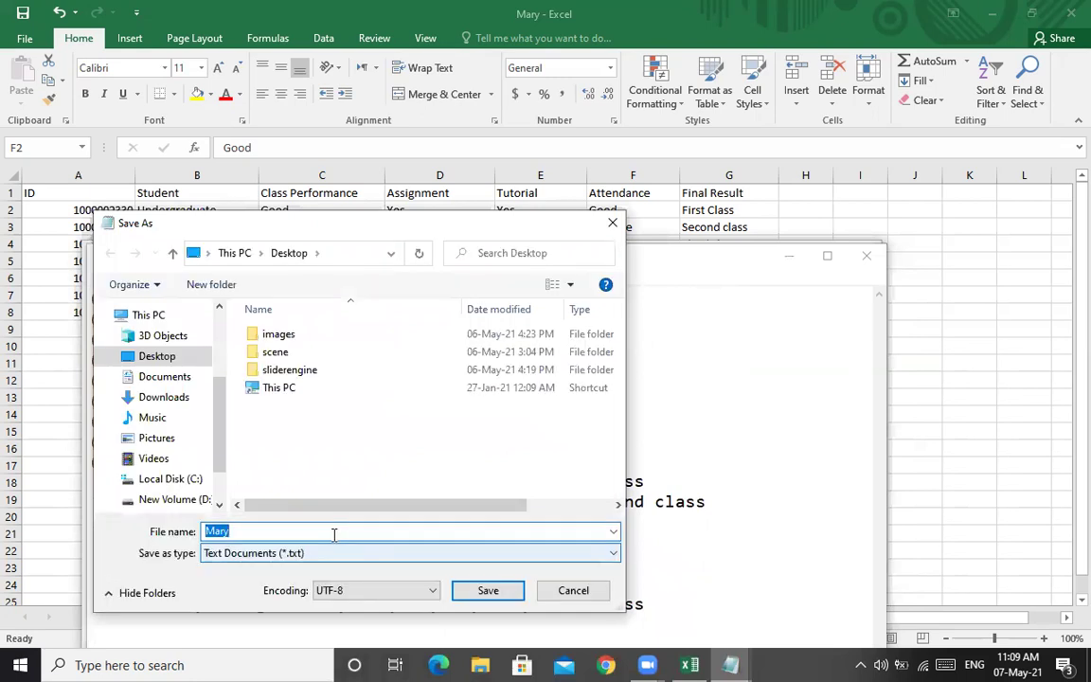
click(613, 557)
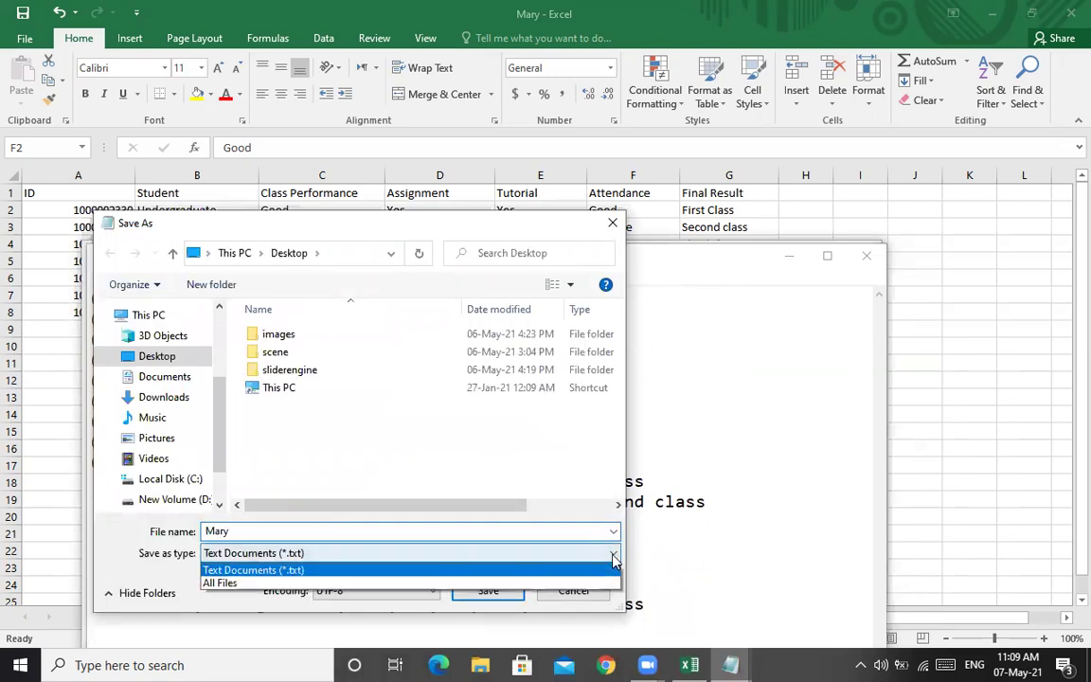
click(428, 532)
double_click(394, 532)
click(394, 533)
text(.)
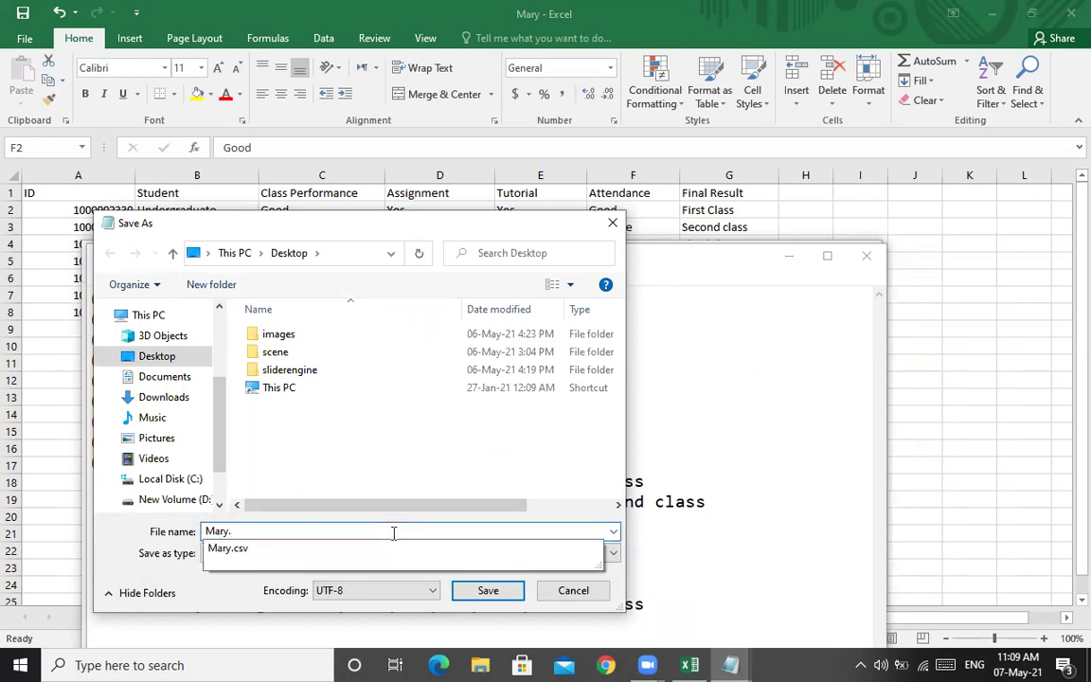
text(arff)
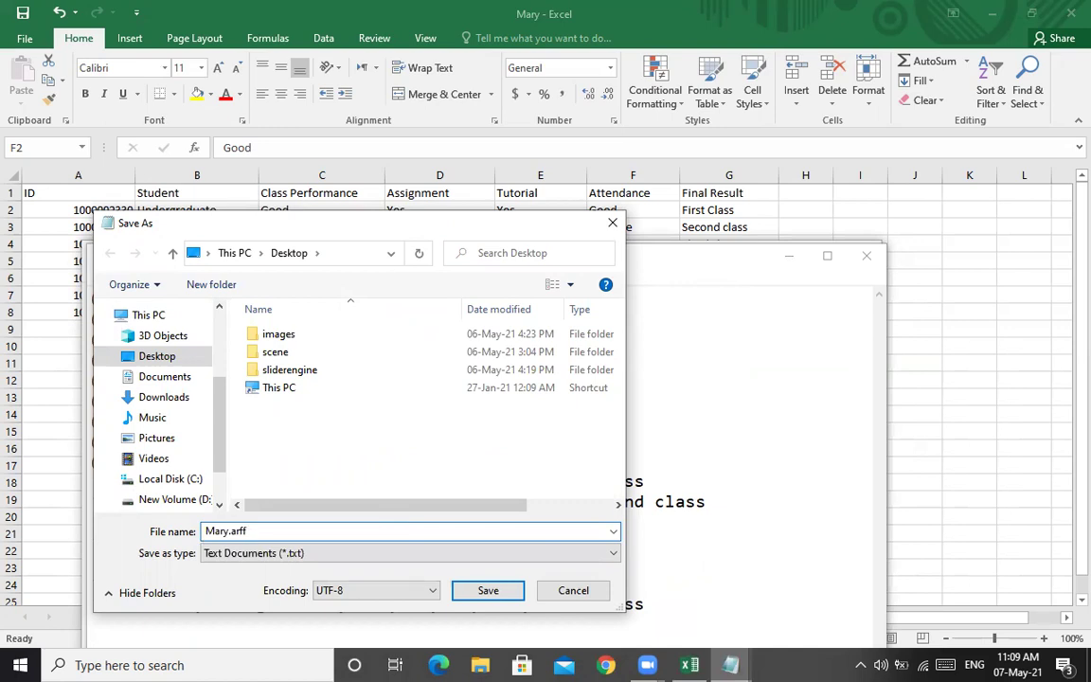
click(492, 590)
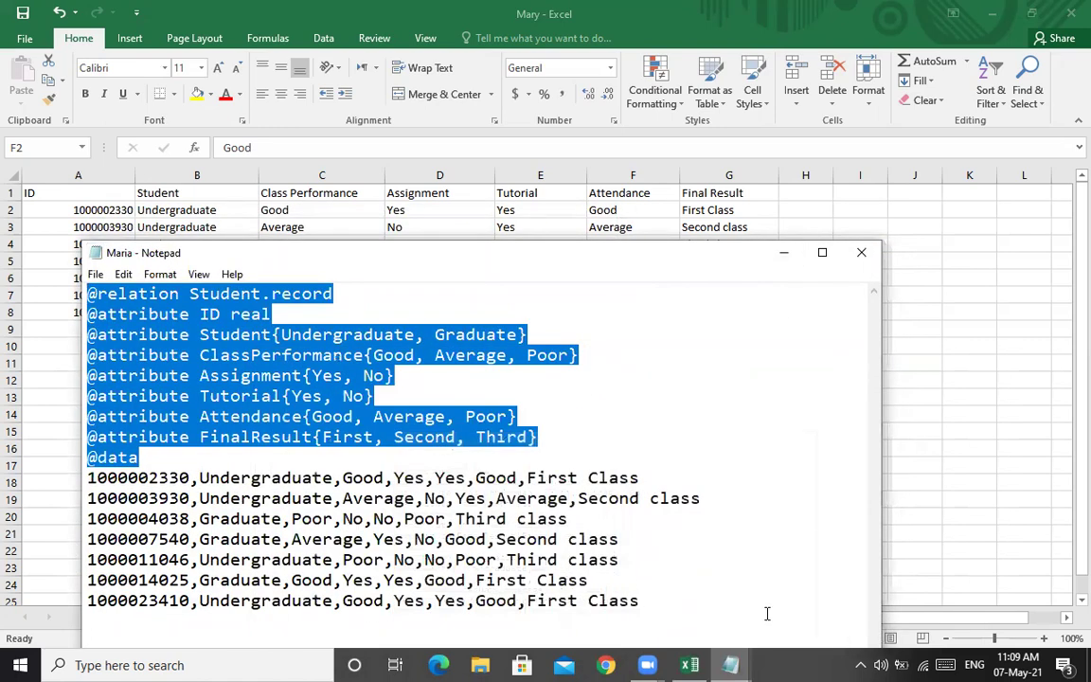
Step: Close the Maria file's Notepad window and the Mary workbook in Excel without saving the workbook
mouse_move(730, 665)
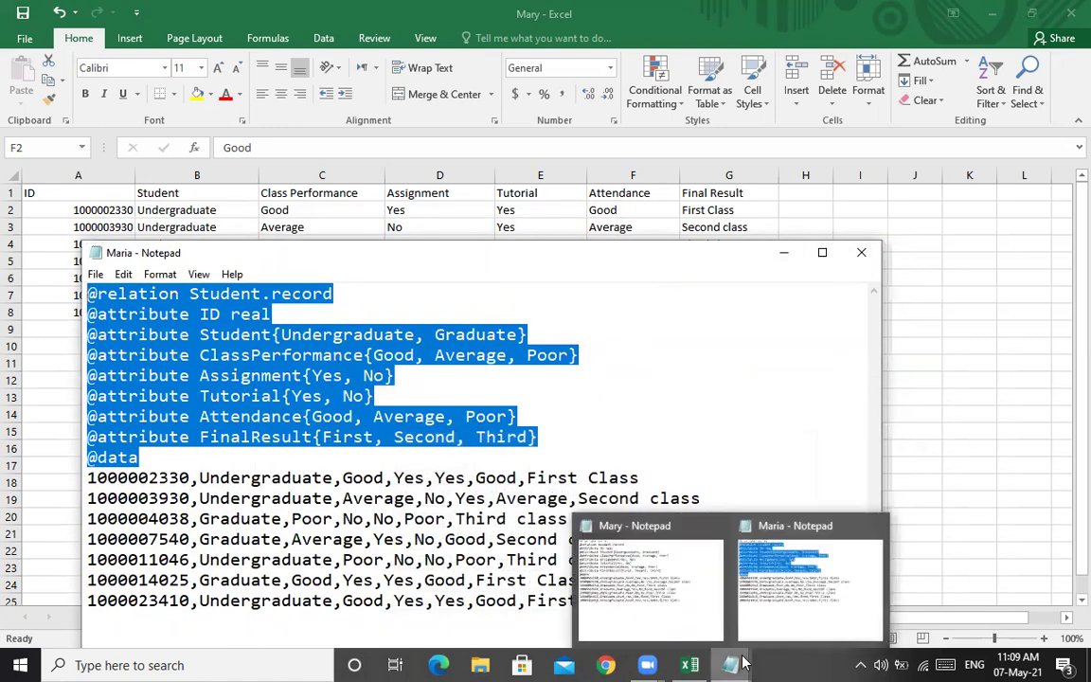
click(875, 528)
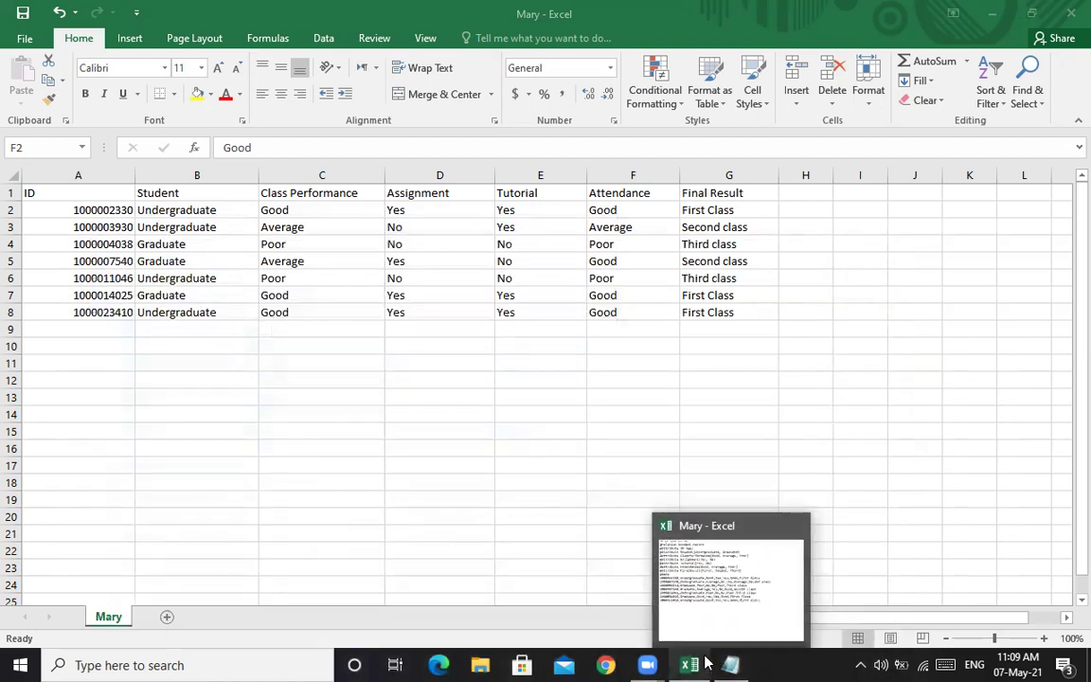
click(1067, 8)
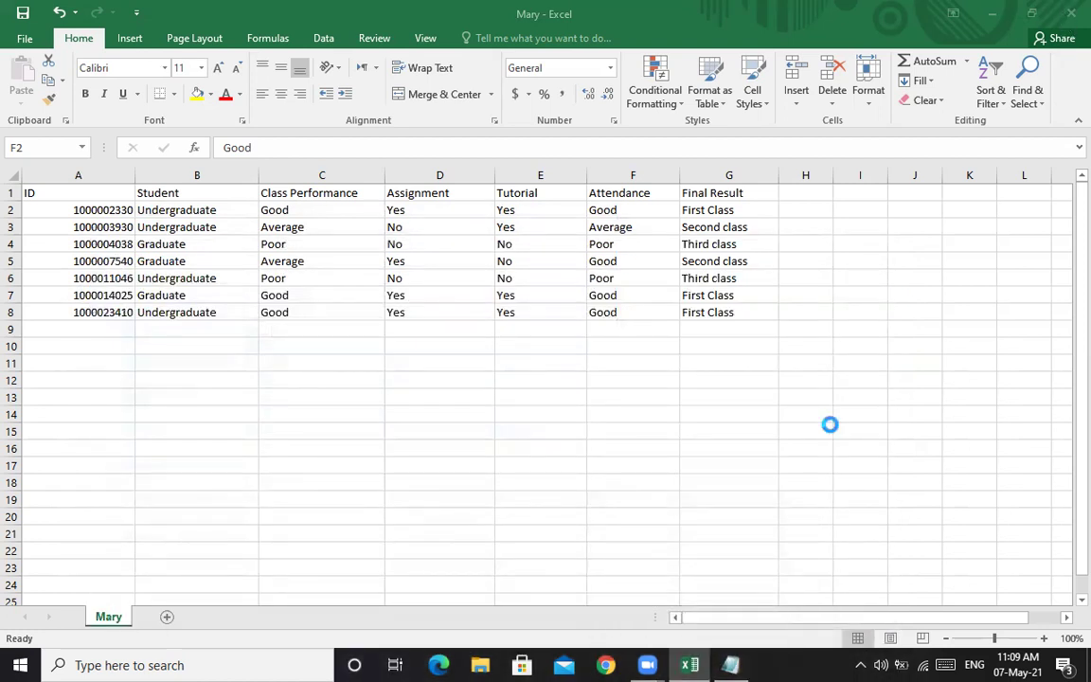
click(478, 353)
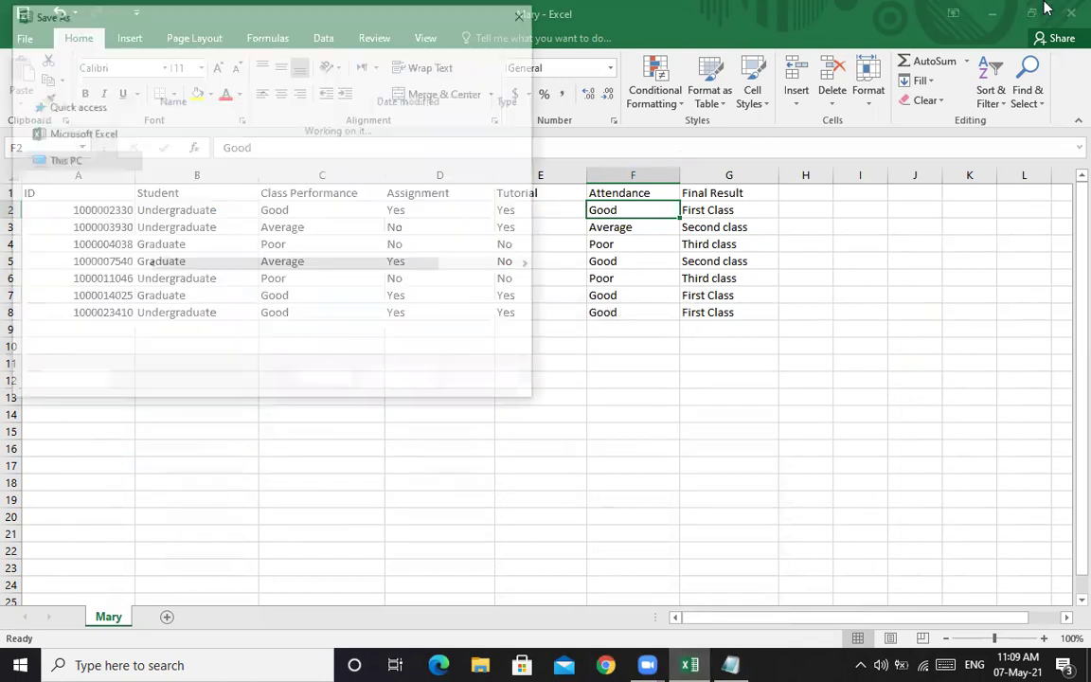
click(466, 384)
click(549, 351)
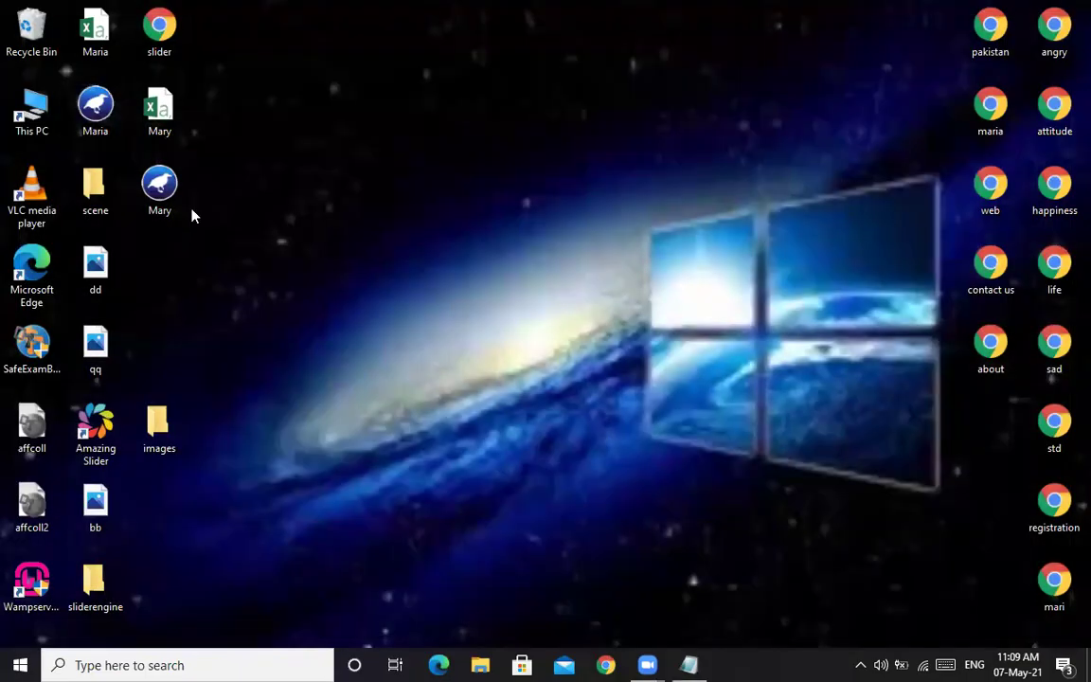
Step: Switch to Weka and launch its Explorer application
mouse_move(159, 209)
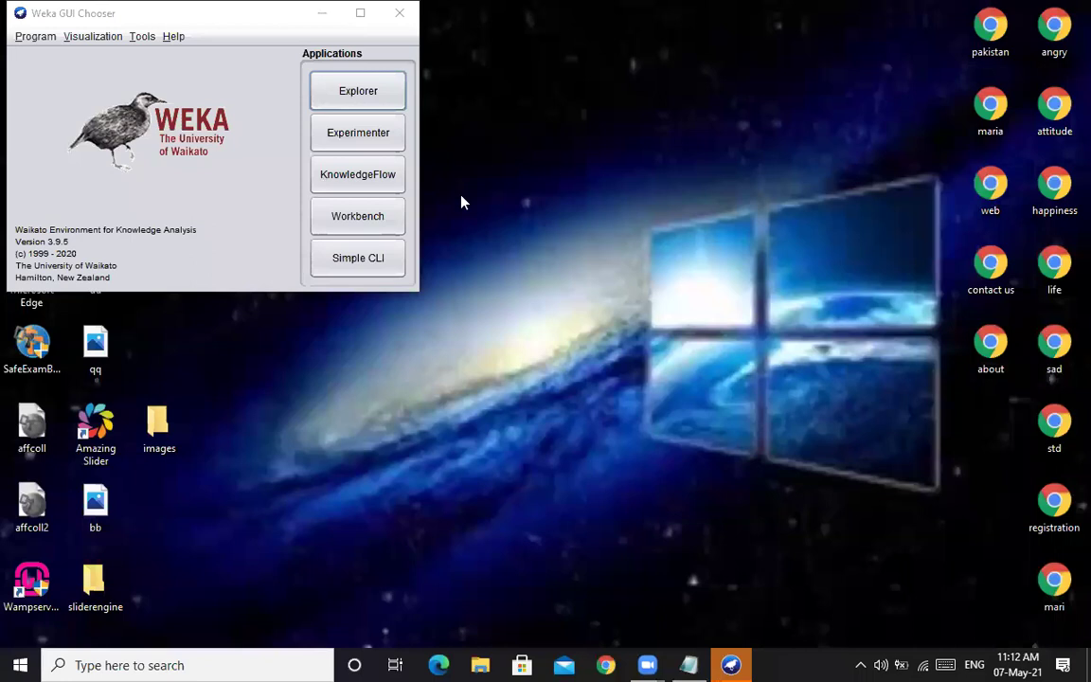
click(370, 98)
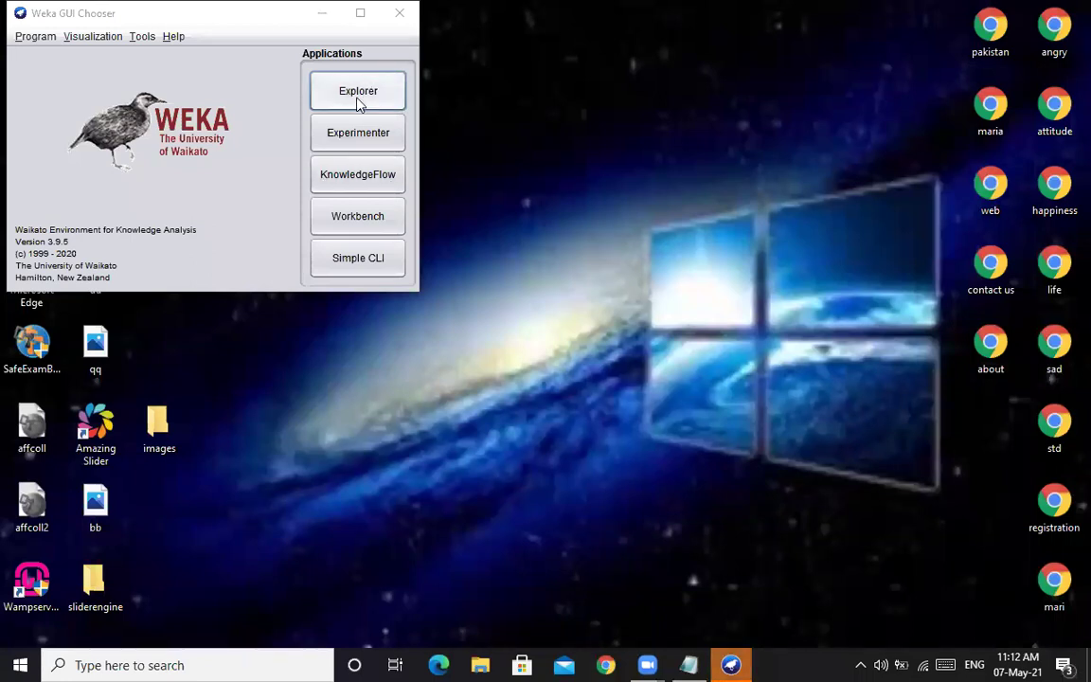
click(359, 95)
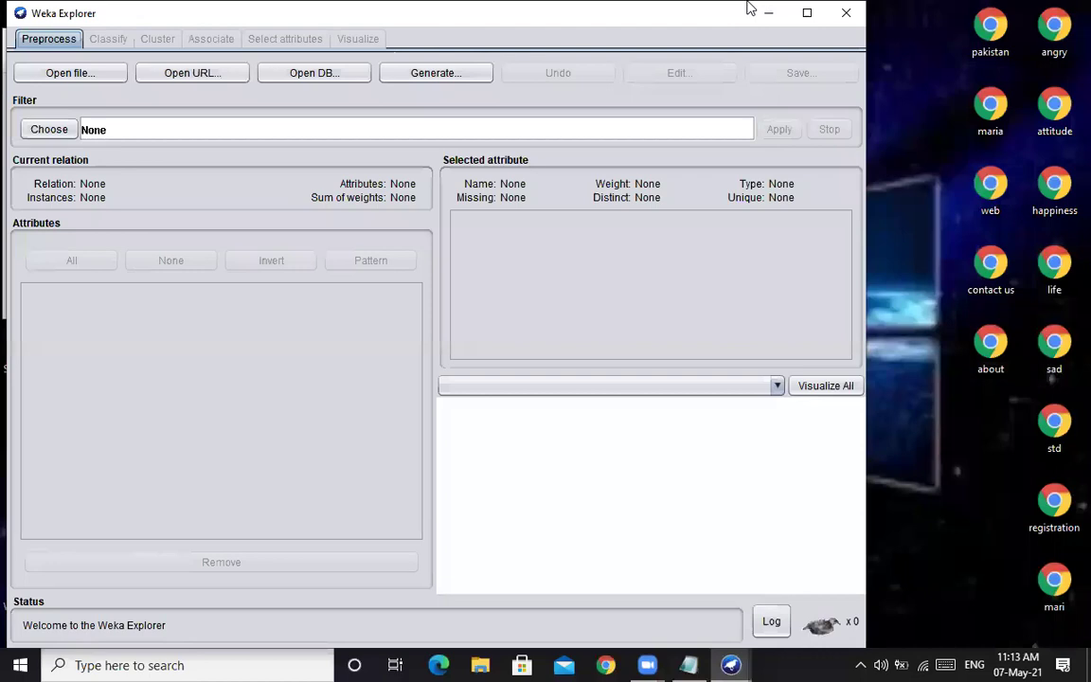
Step: Try to load Mary.arff from the Desktop into the Weka Explorer
click(84, 79)
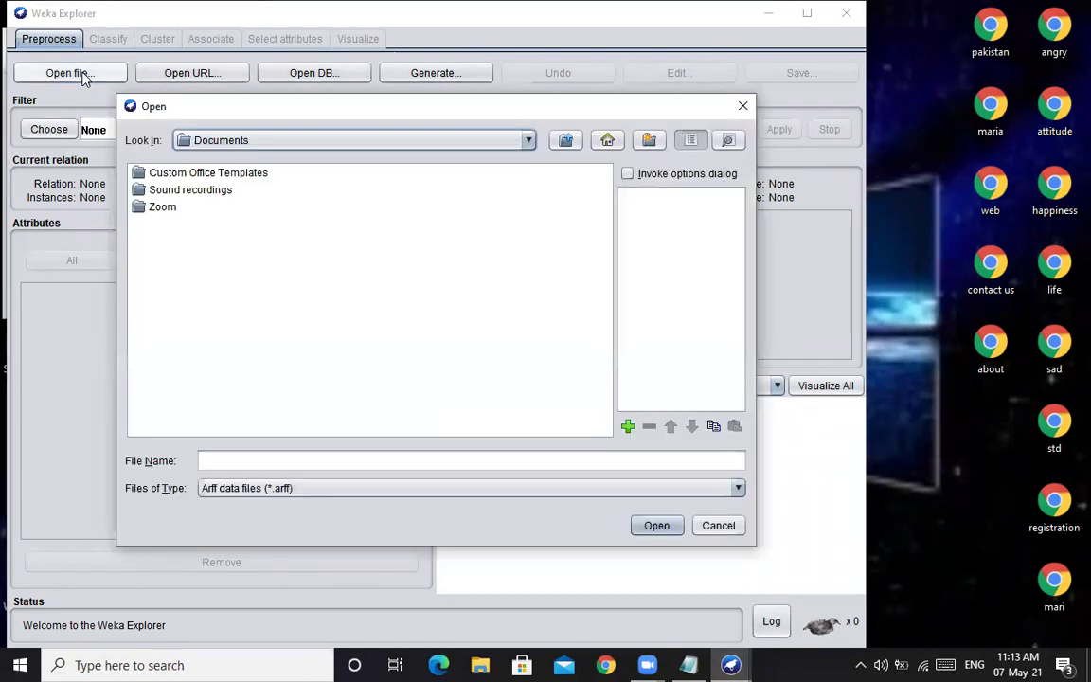
click(527, 142)
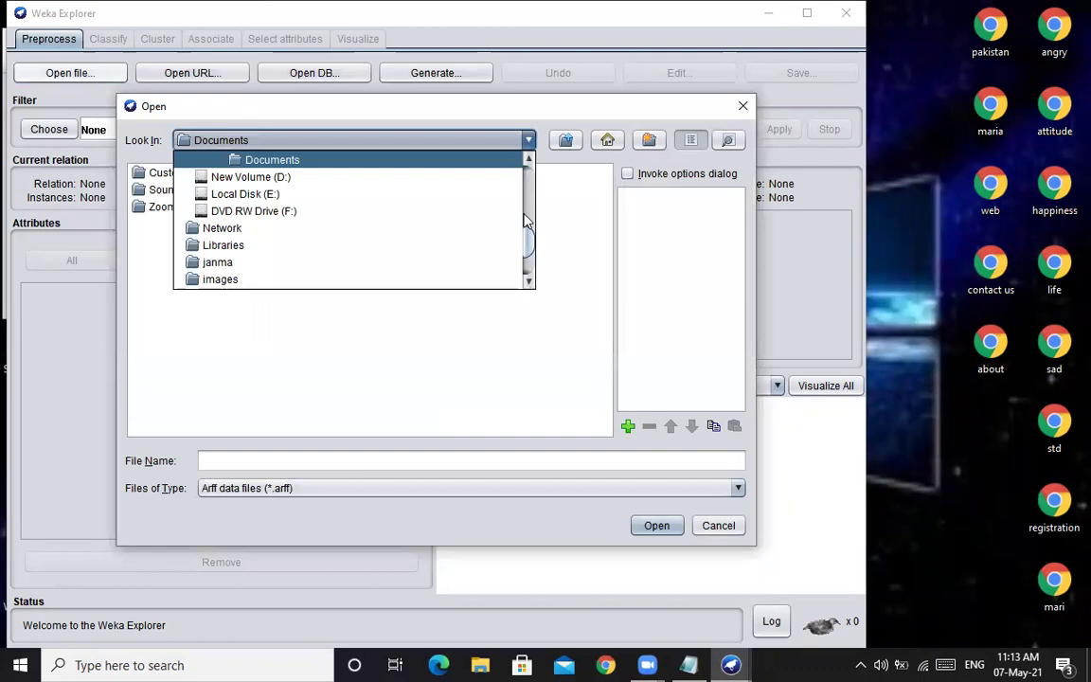
drag(531, 251, 528, 203)
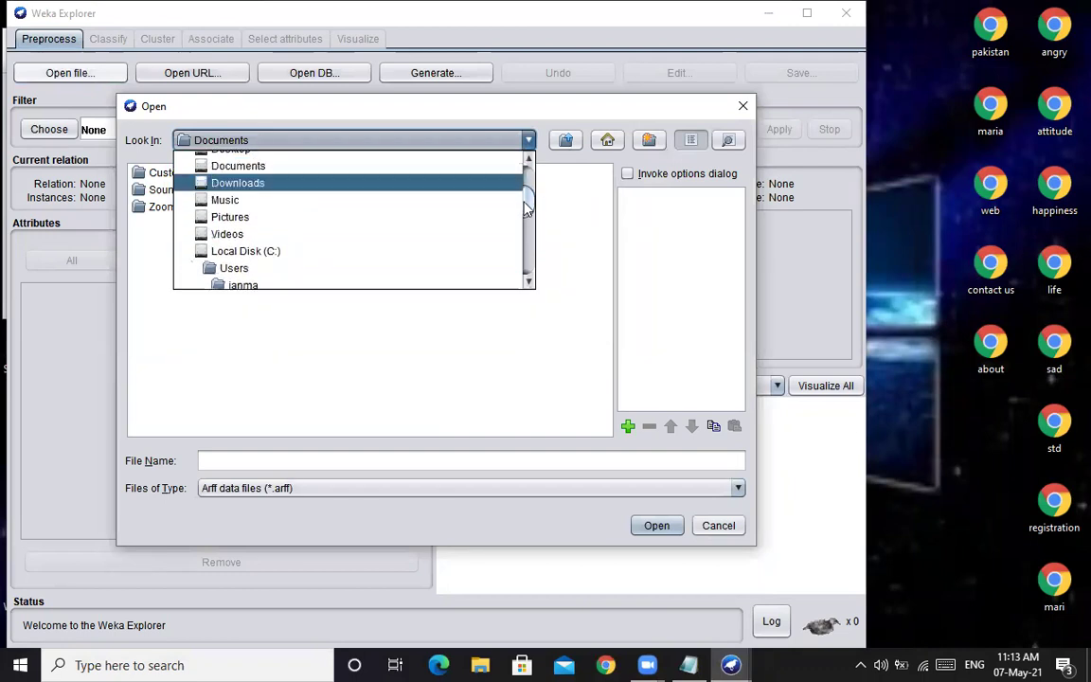
scroll(434, 200, up, 1)
click(403, 186)
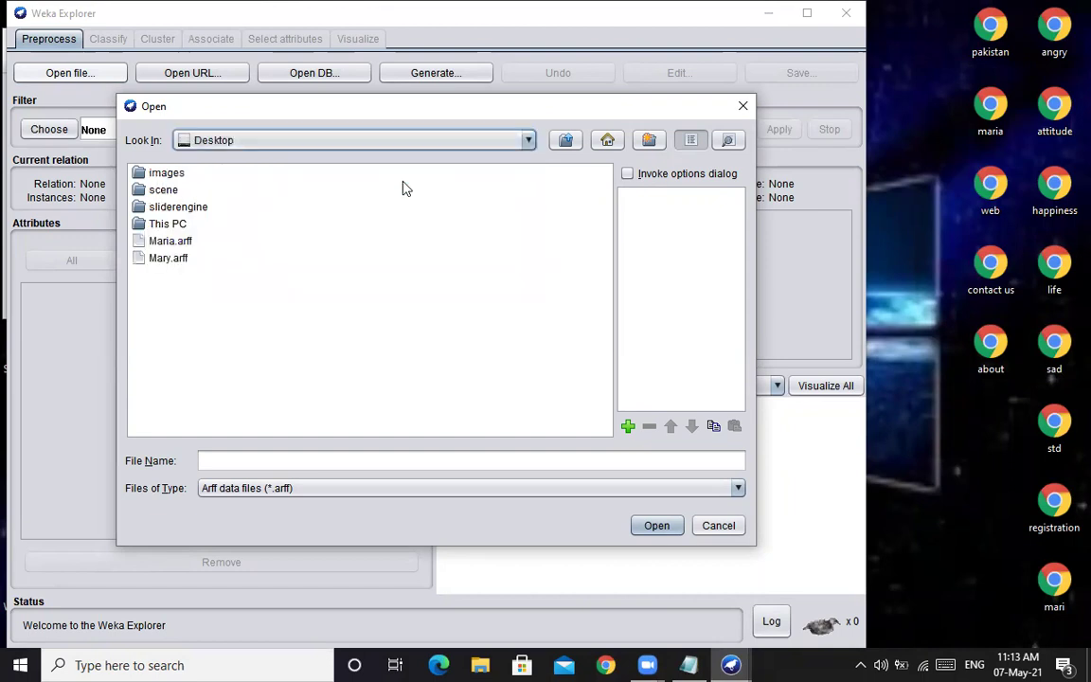
click(184, 265)
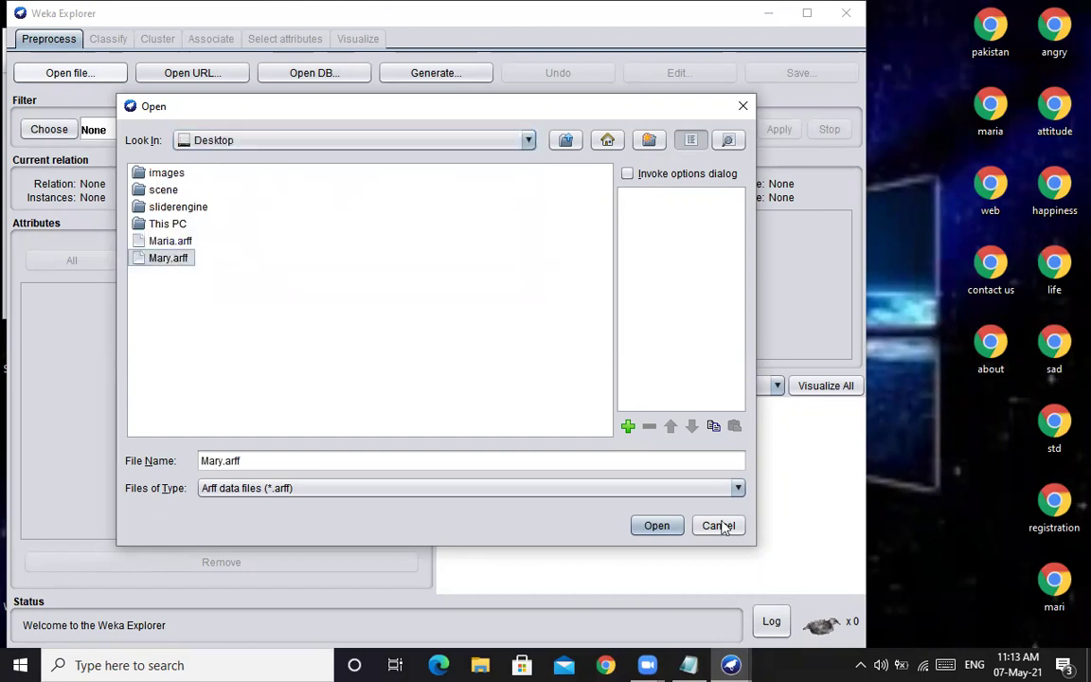
click(659, 524)
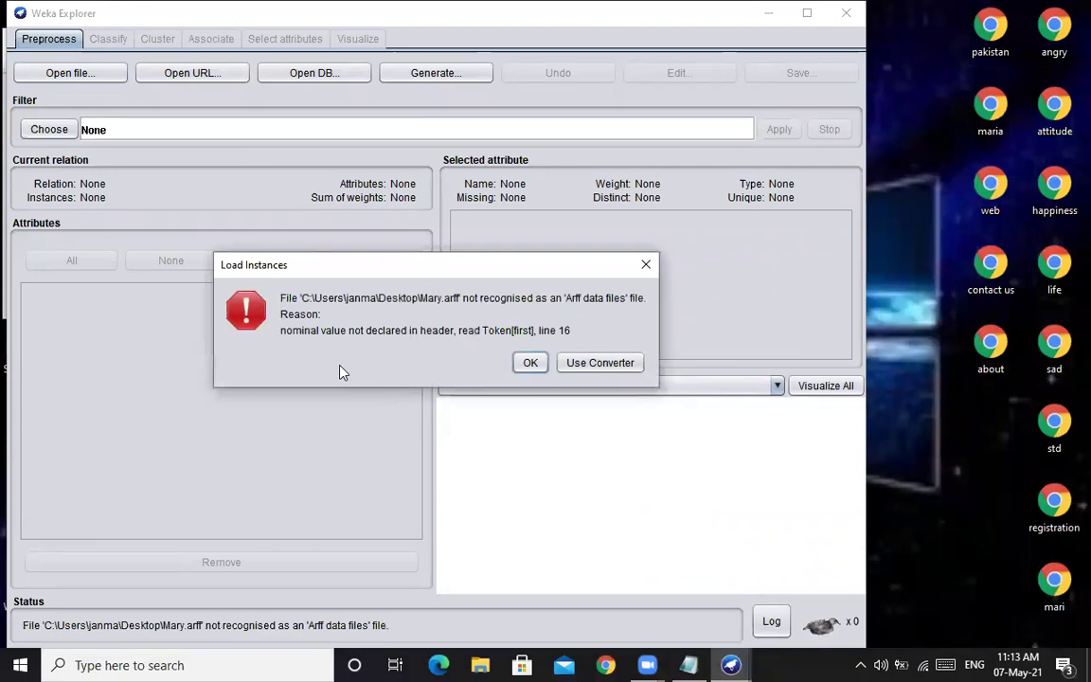
click(532, 363)
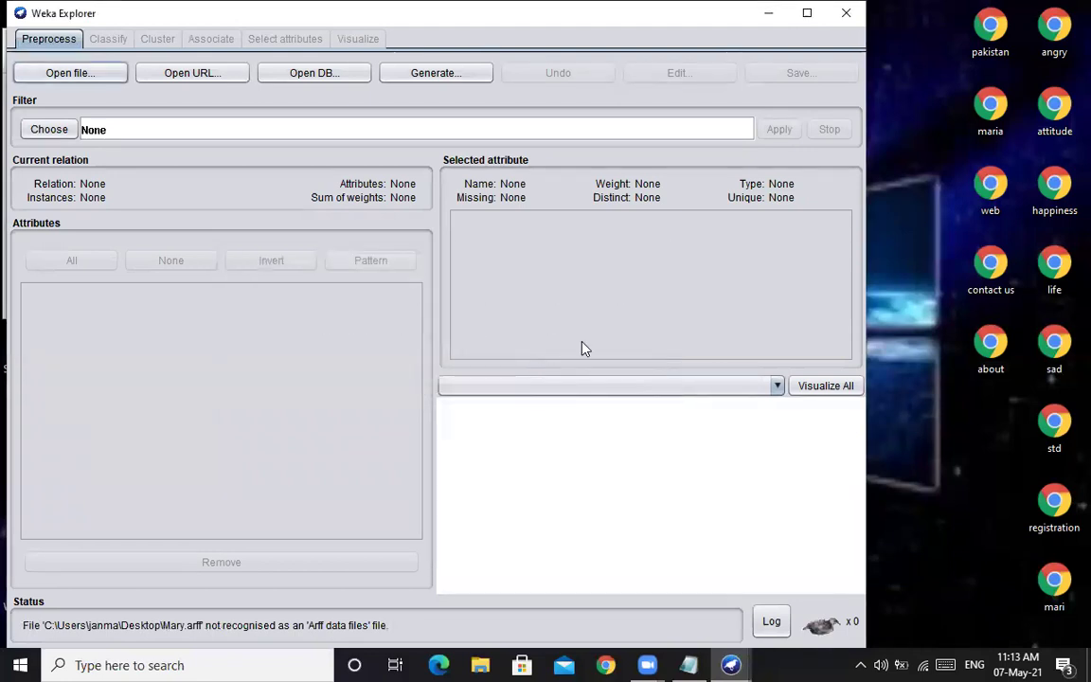
Step: Switch to the Mary file in Notepad, correct the last data row's final result to "First Class", save it and minimize the window
click(681, 664)
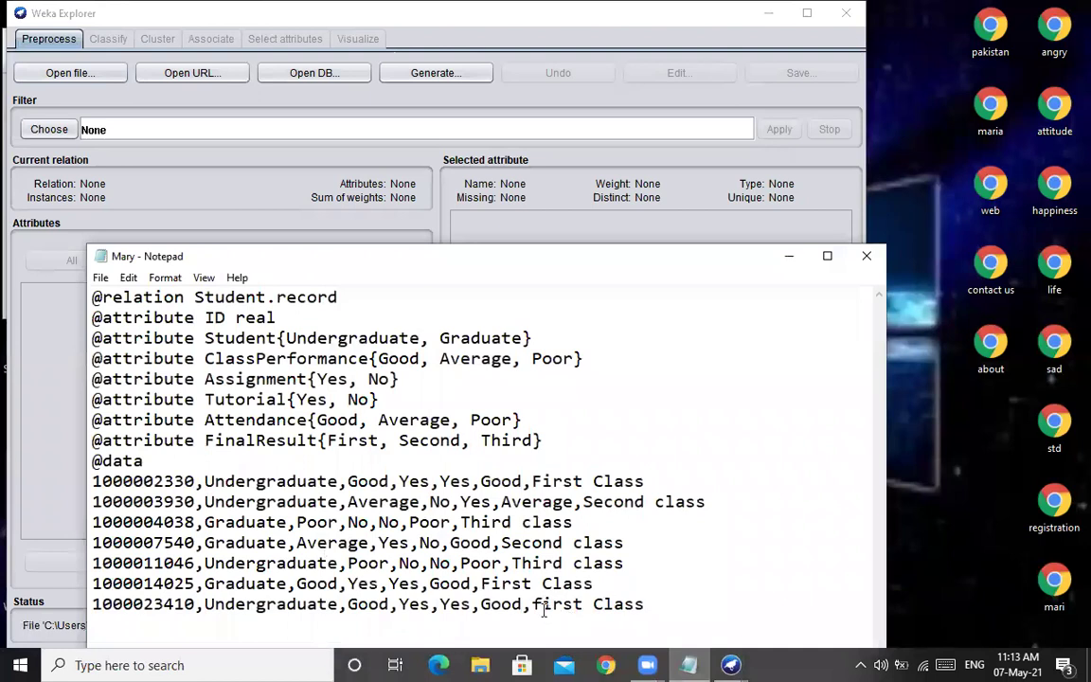
click(544, 604)
key(BackSpace)
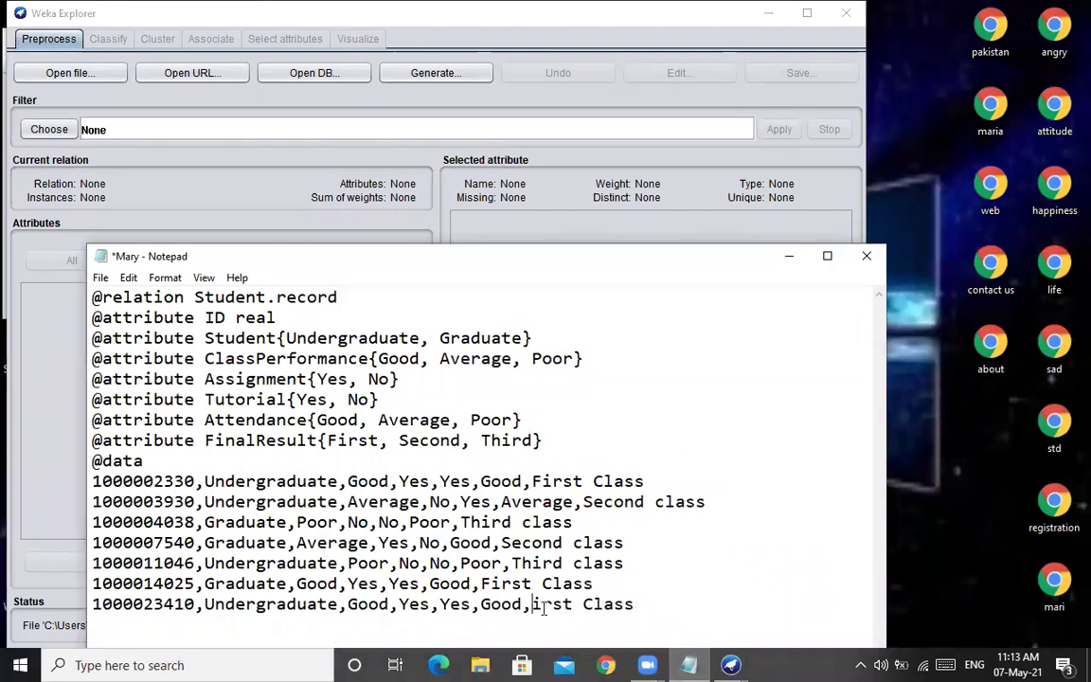
text(F)
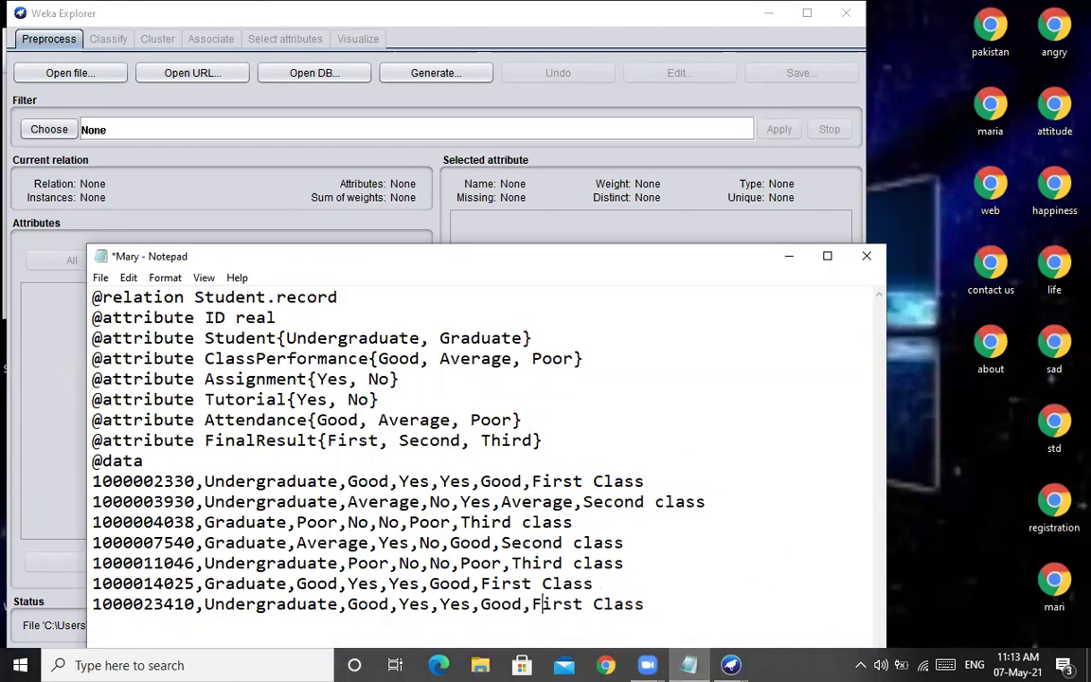
key(ctrl+s)
click(530, 84)
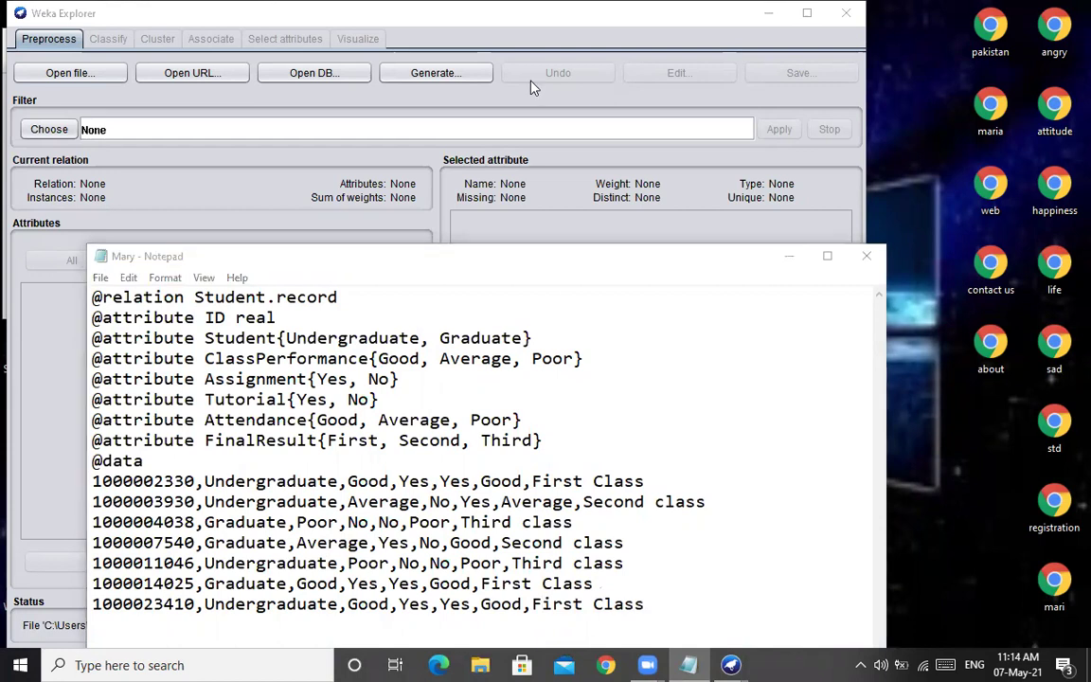
click(790, 256)
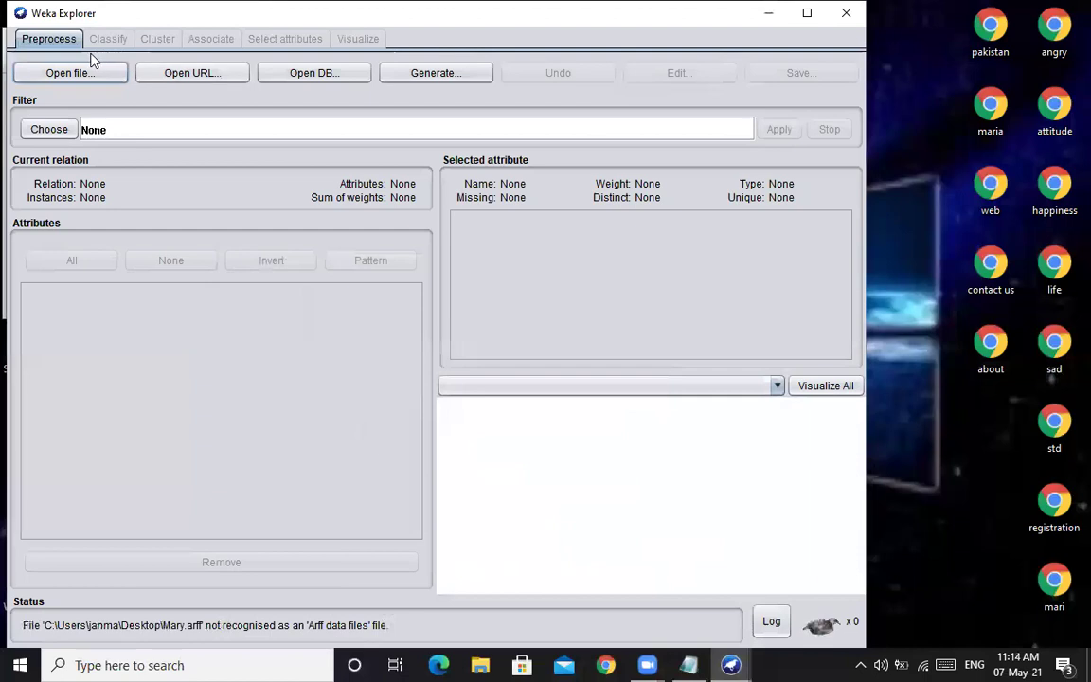
Step: Load the corrected Mary.arff from the Desktop into the Weka Explorer
click(66, 74)
click(171, 258)
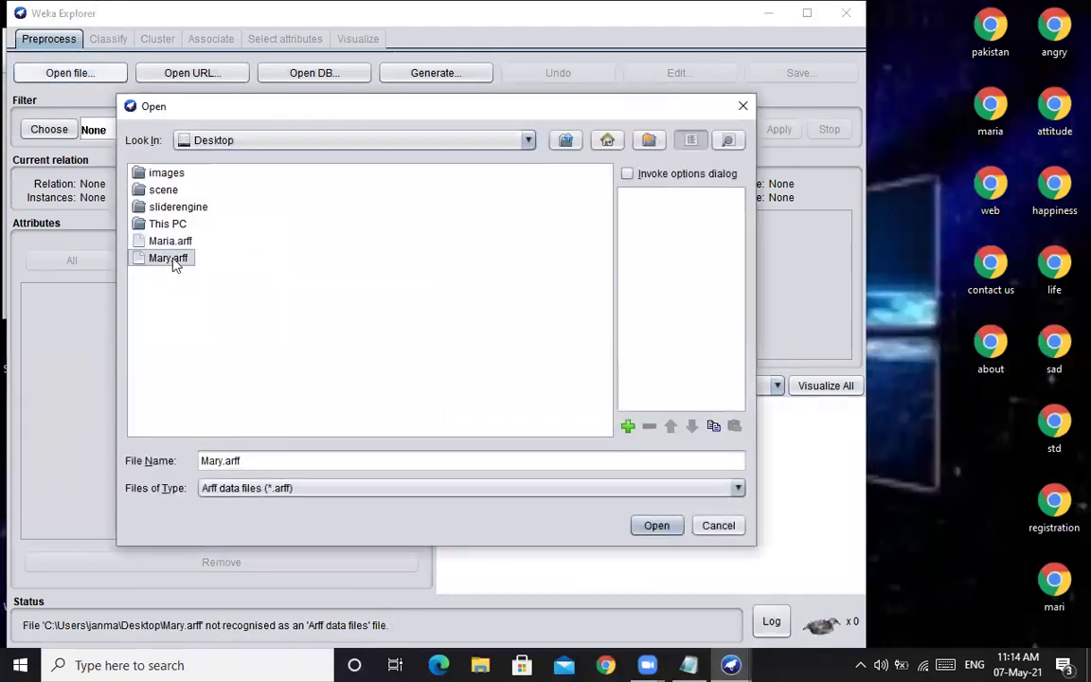
click(648, 532)
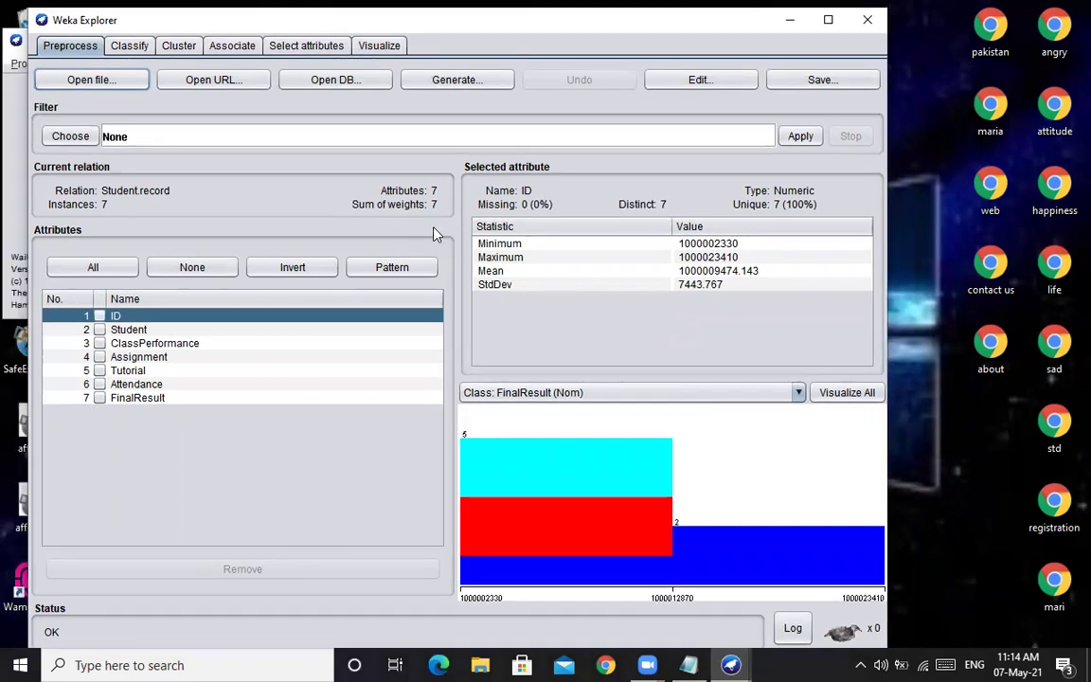
Step: Remove the ID attribute from the loaded student dataset
click(101, 316)
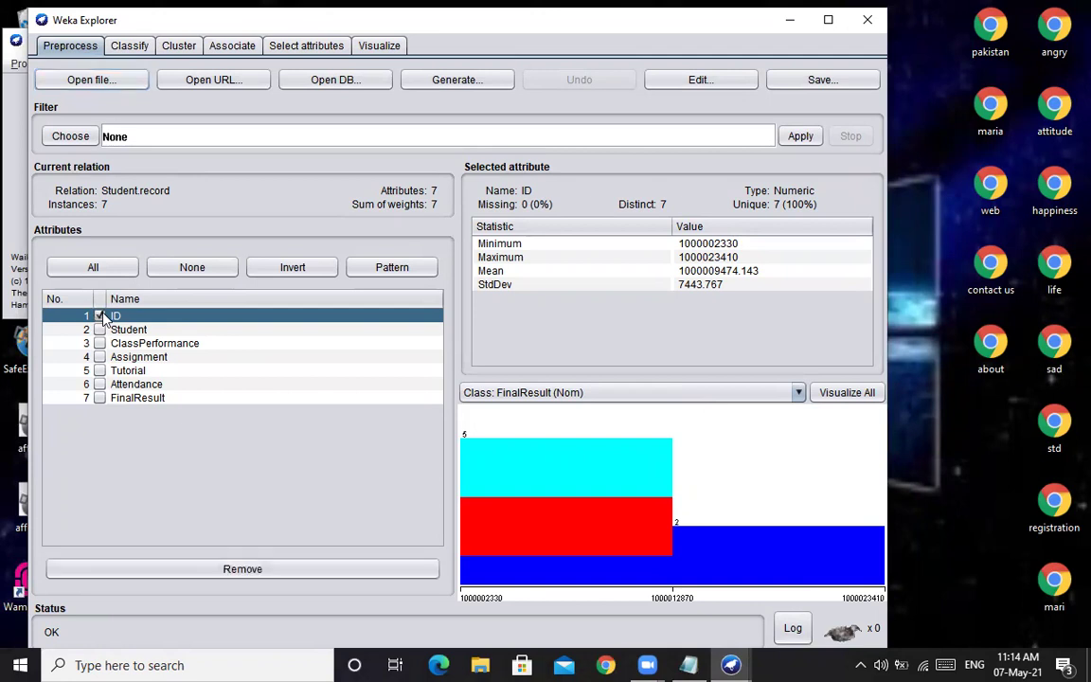
click(223, 578)
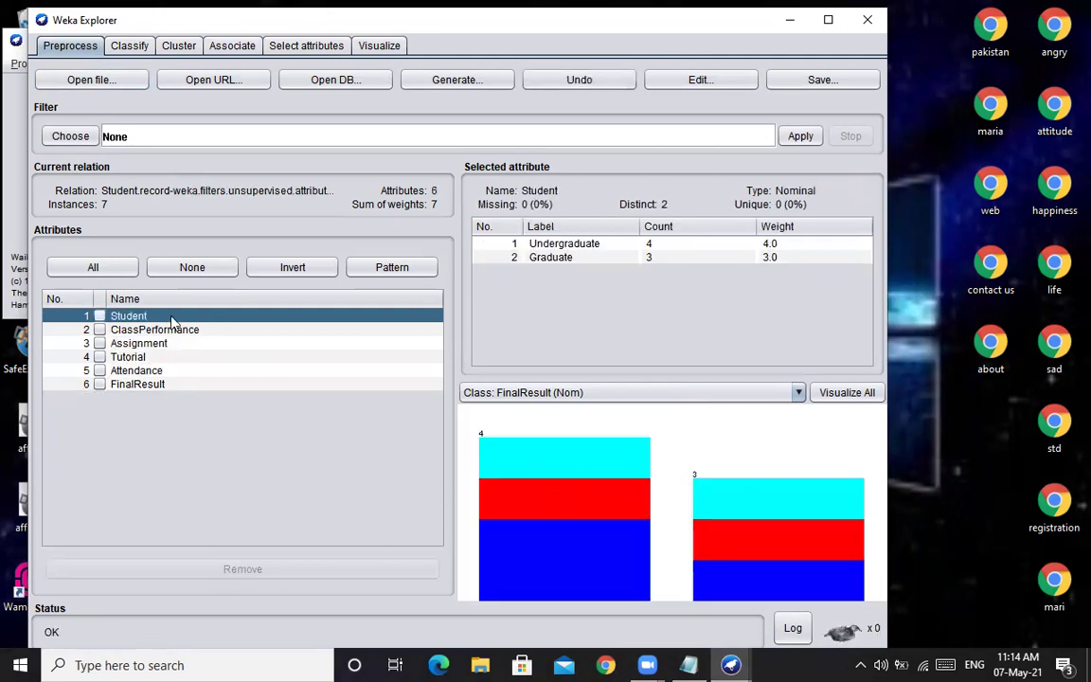
Step: Examine the value distributions of the Student, Assignment and ClassPerformance attributes against the FinalResult class
click(99, 316)
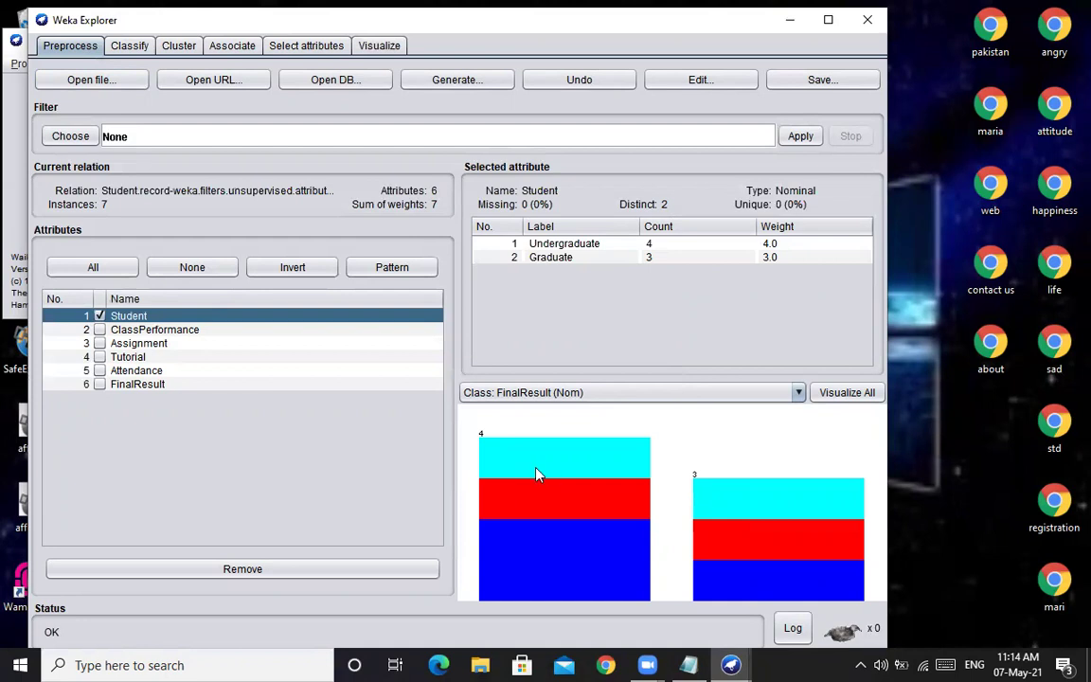
mouse_move(486, 453)
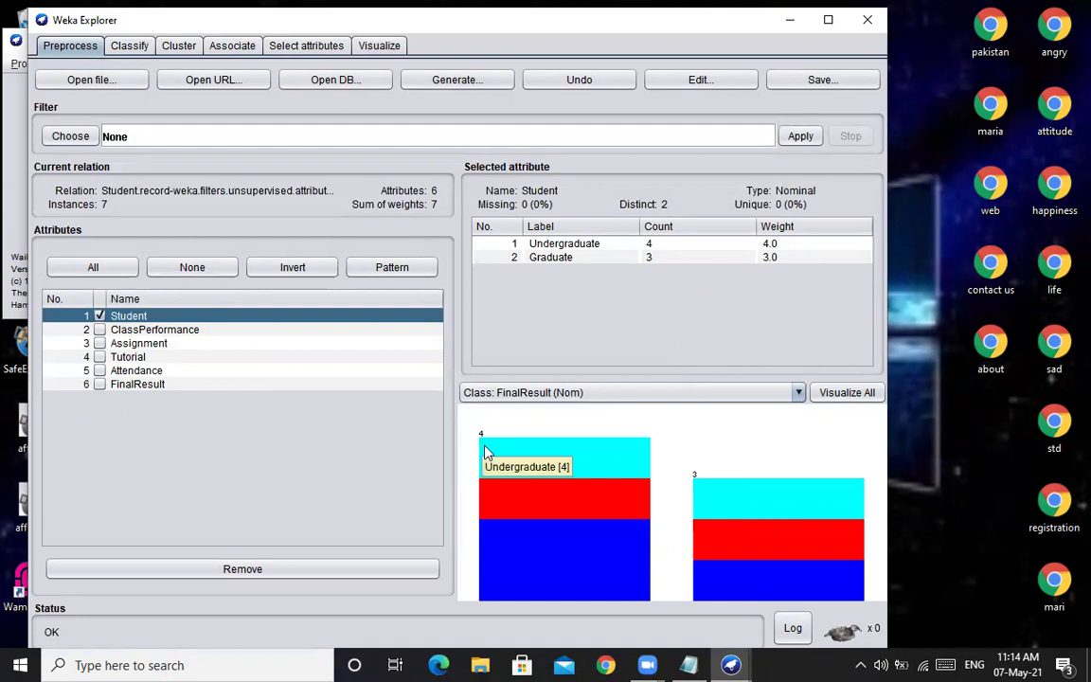
mouse_move(719, 489)
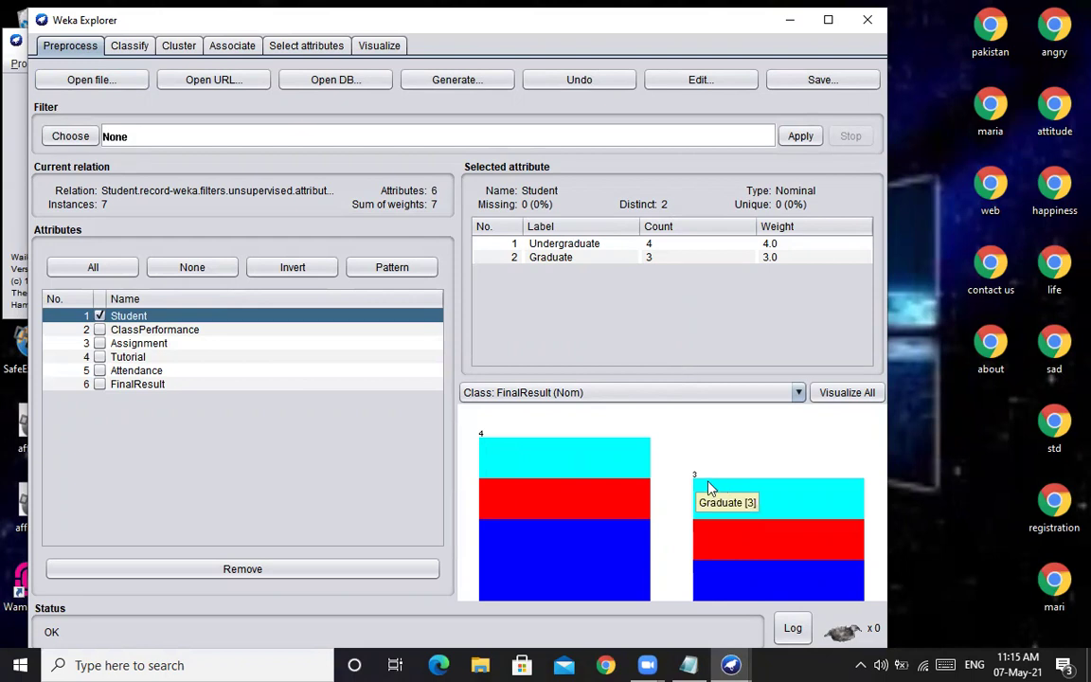
click(96, 329)
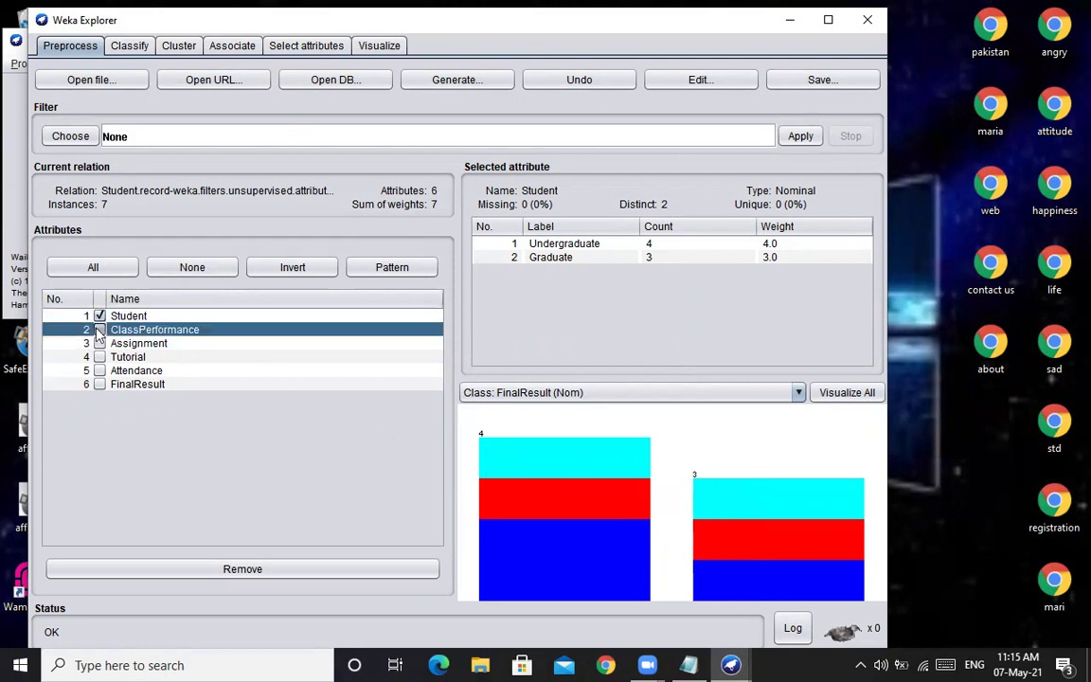
click(99, 330)
click(99, 315)
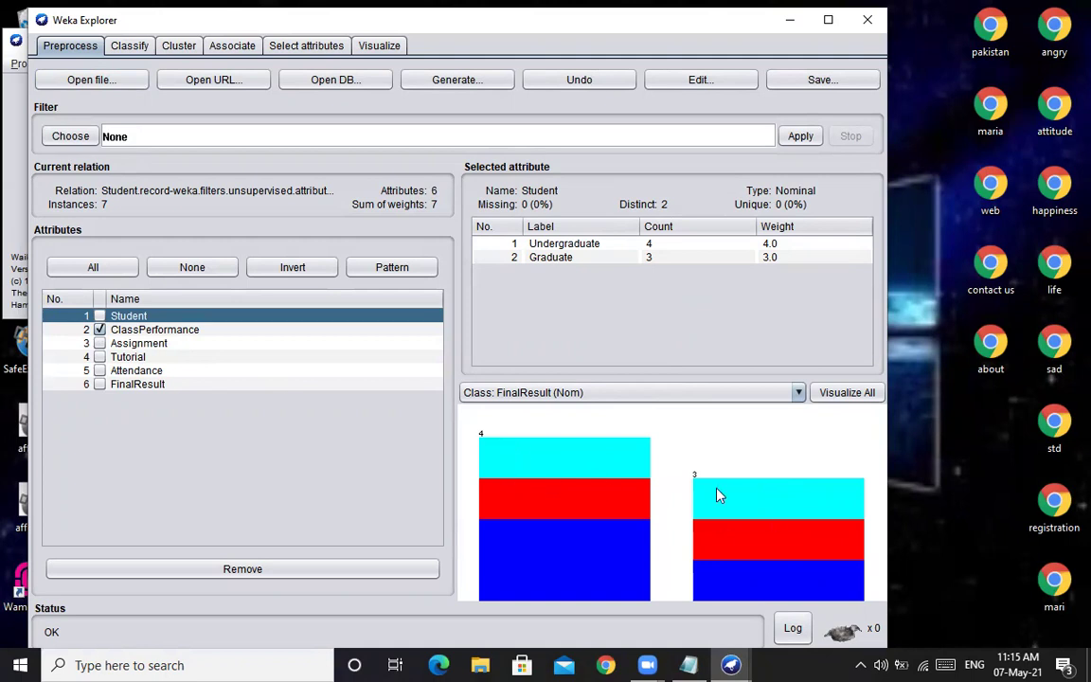
click(99, 343)
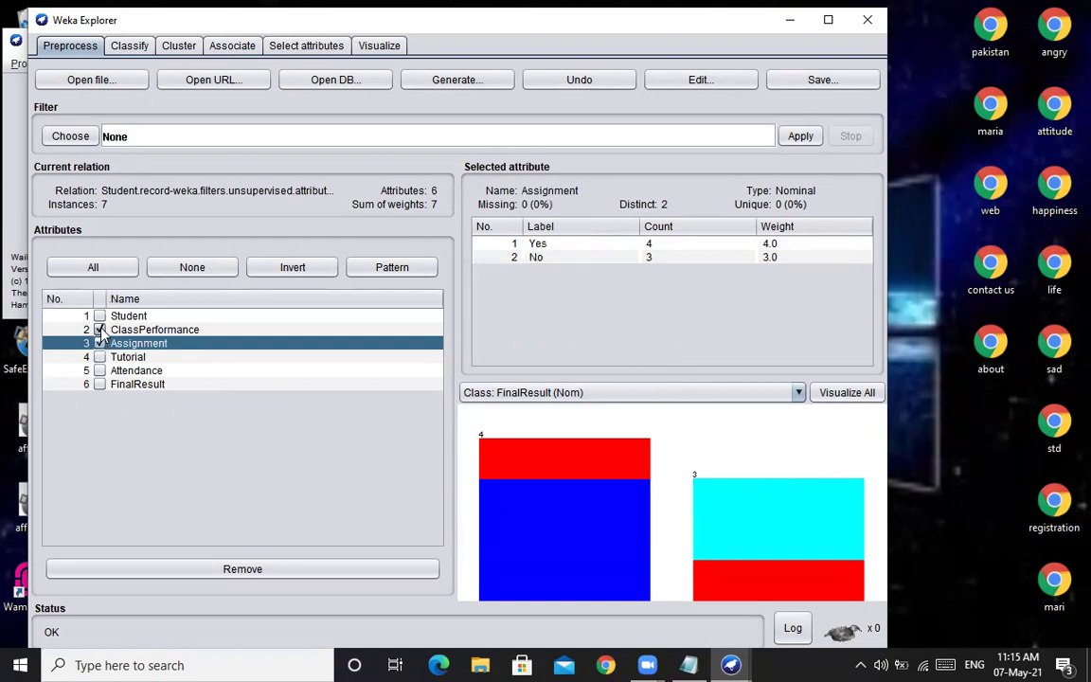
click(102, 329)
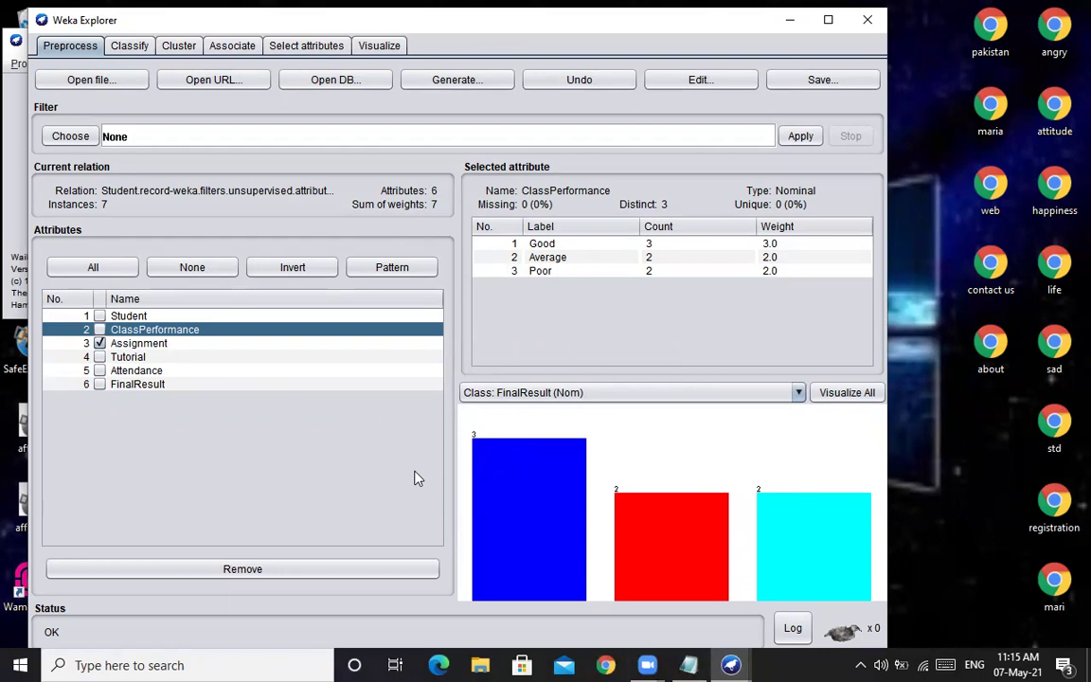
Step: Check the Tutorial, Attendance and FinalResult distributions, leaving every attribute unmarked
click(101, 358)
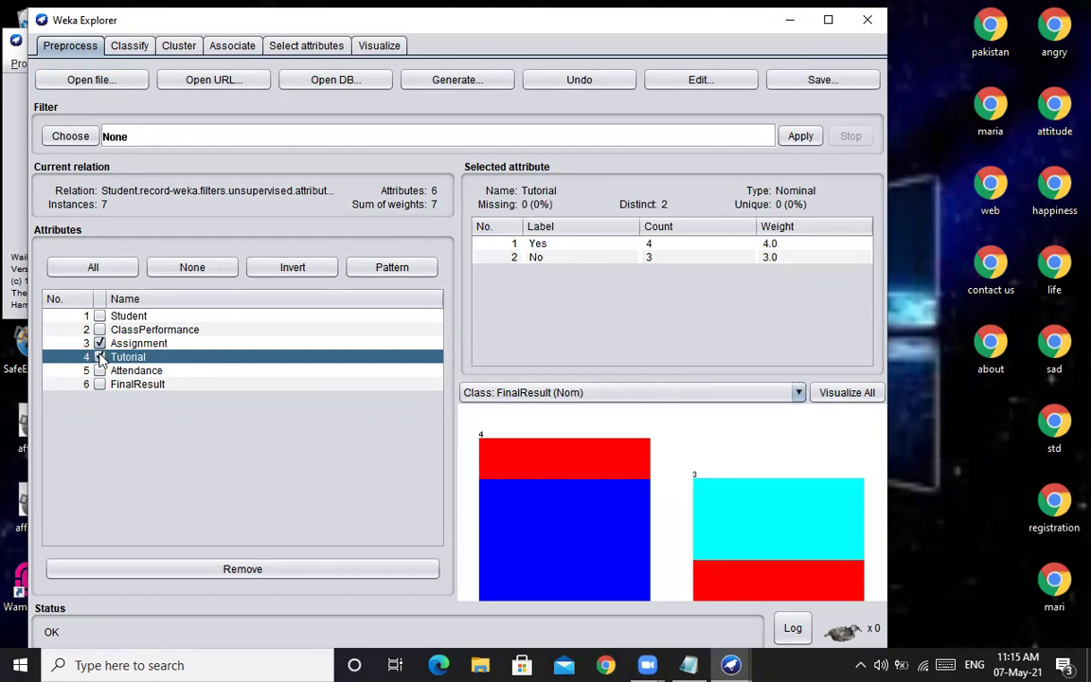
click(100, 370)
click(100, 384)
click(90, 317)
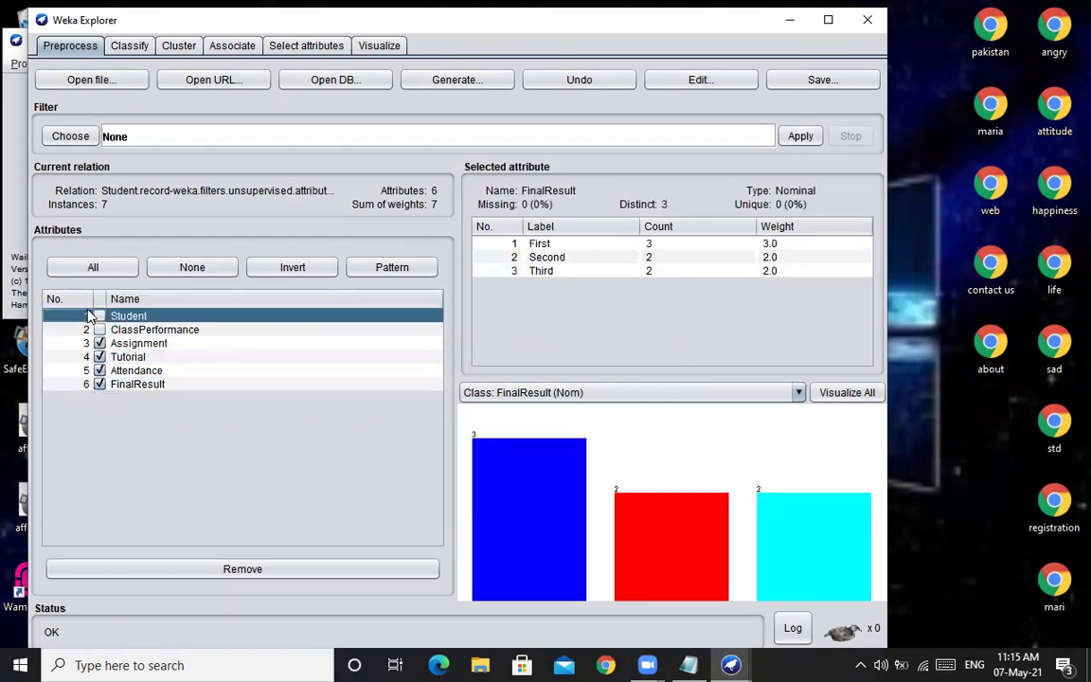
click(100, 343)
click(100, 357)
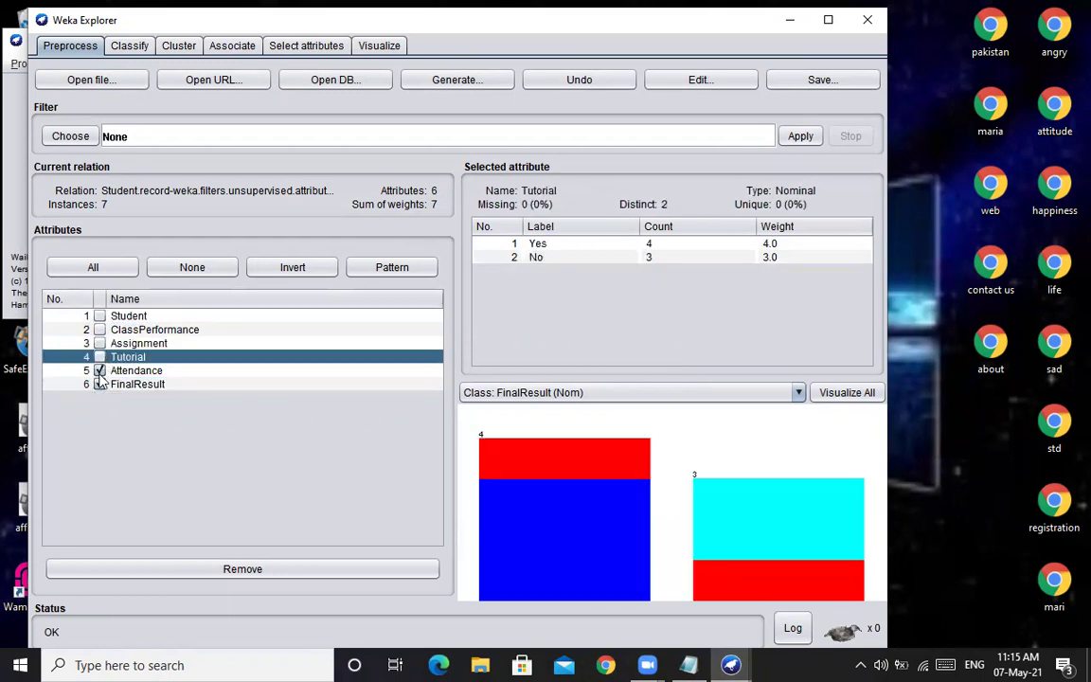
click(100, 370)
click(100, 384)
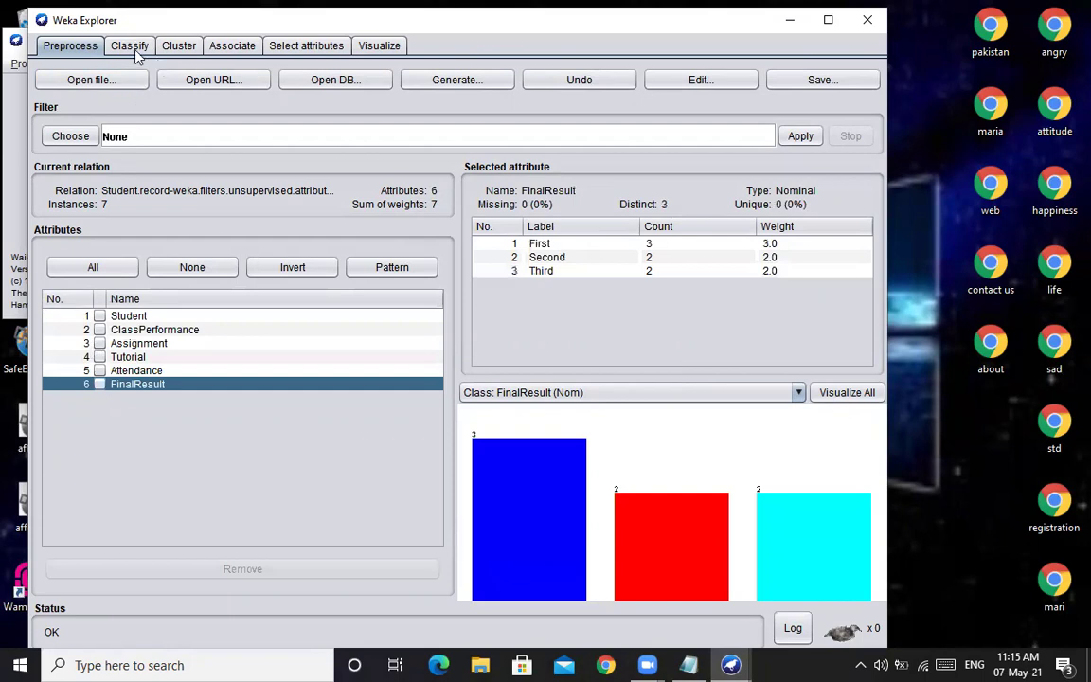
Step: Run the Apriori associator on the student dataset and review its run information and best rules
click(135, 51)
click(163, 47)
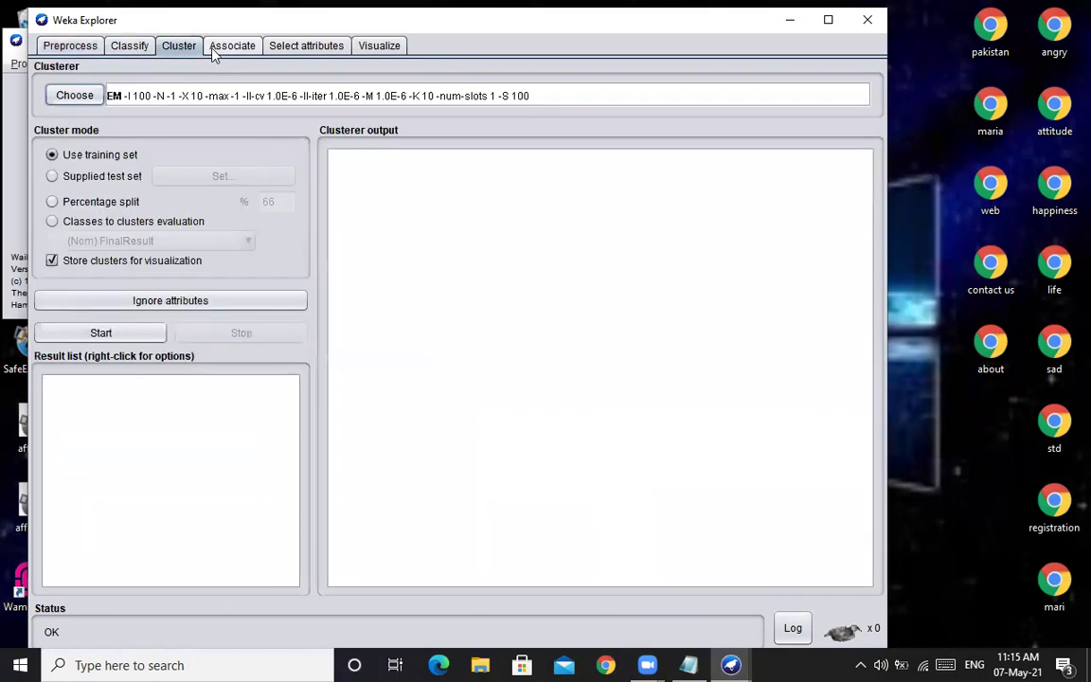
click(216, 54)
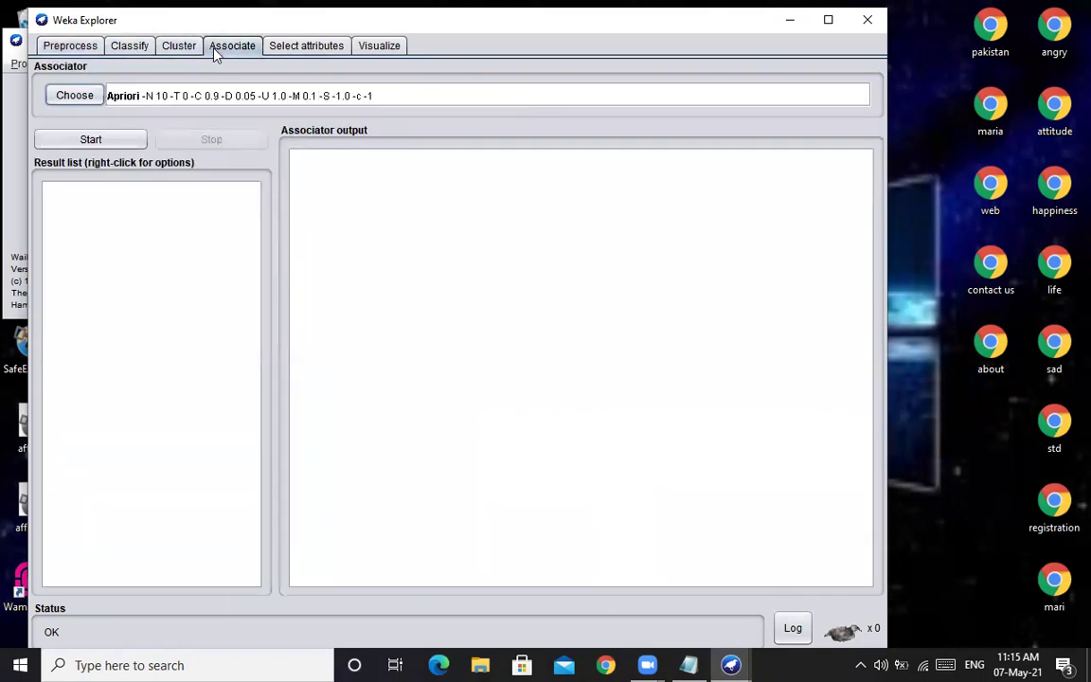
click(83, 105)
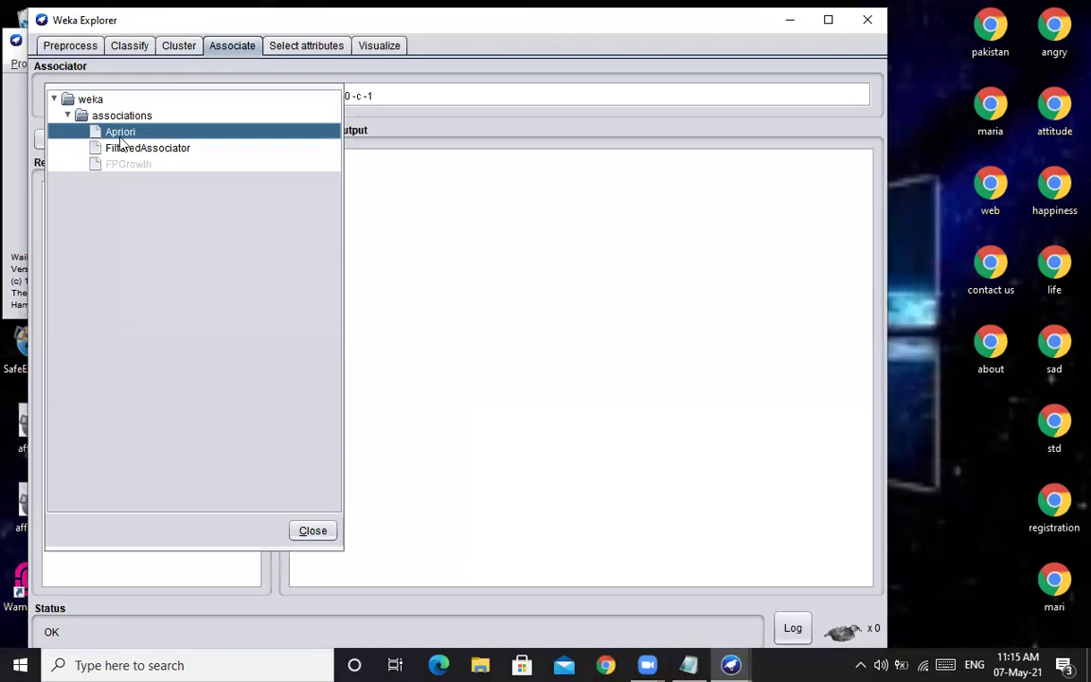
click(116, 134)
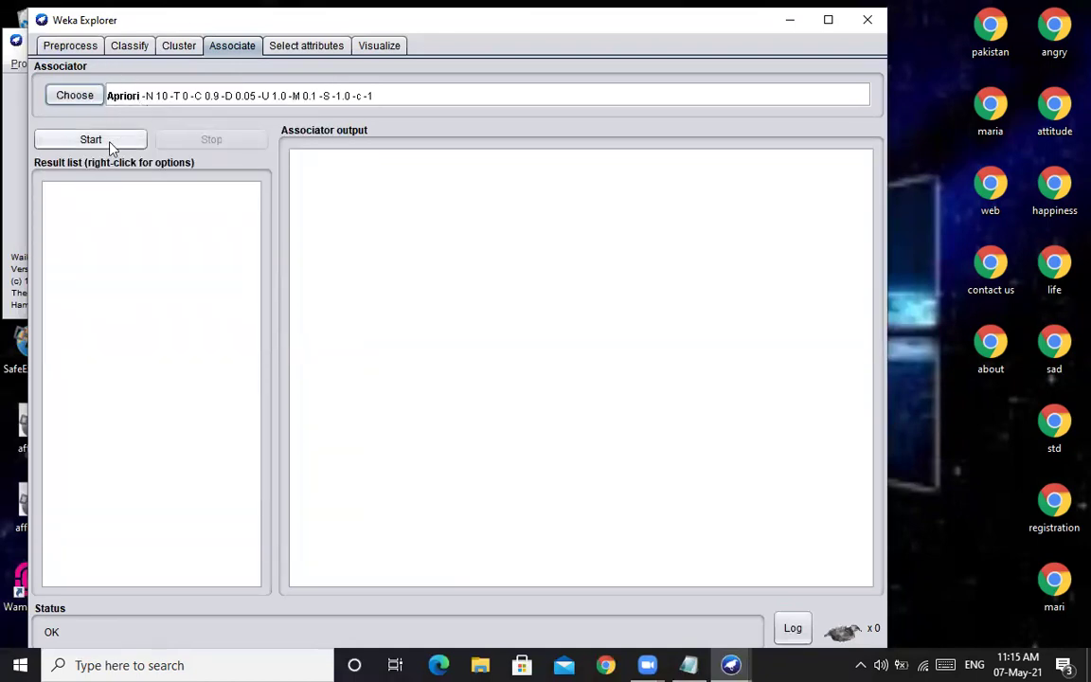
click(110, 145)
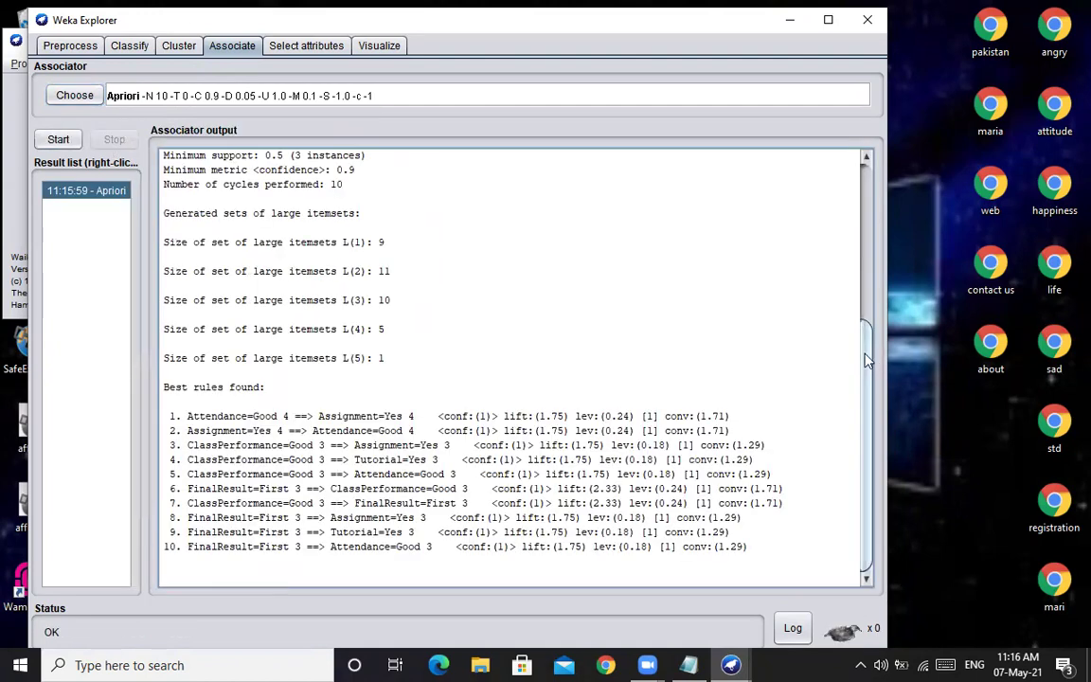
click(865, 171)
drag(865, 178, 877, 105)
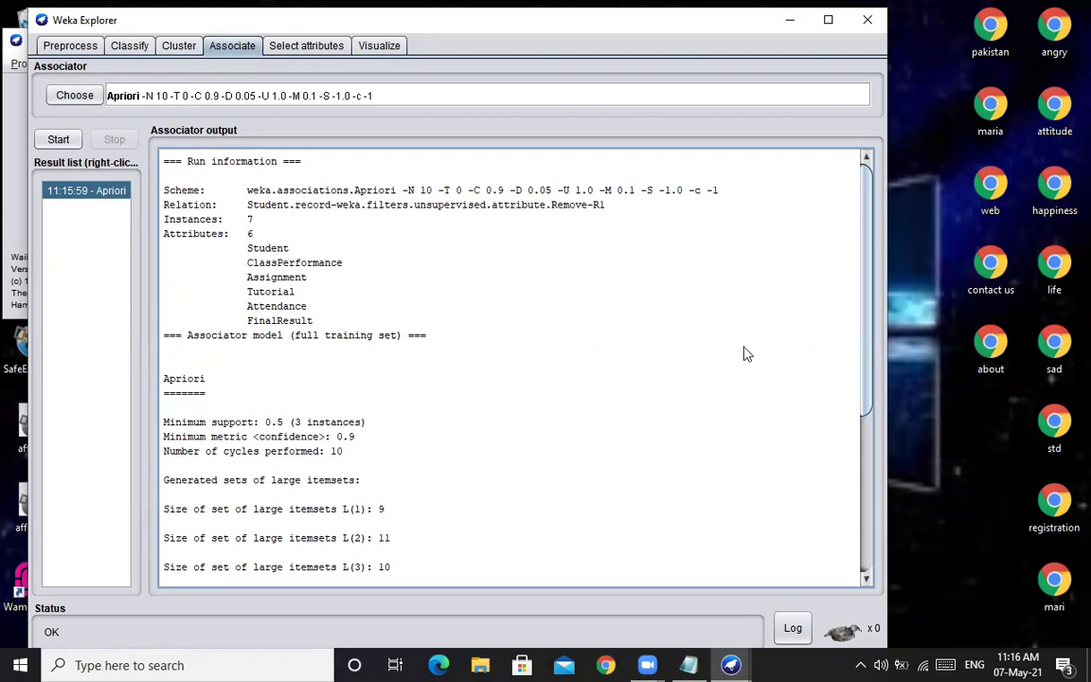
scroll(865, 432, down, 5)
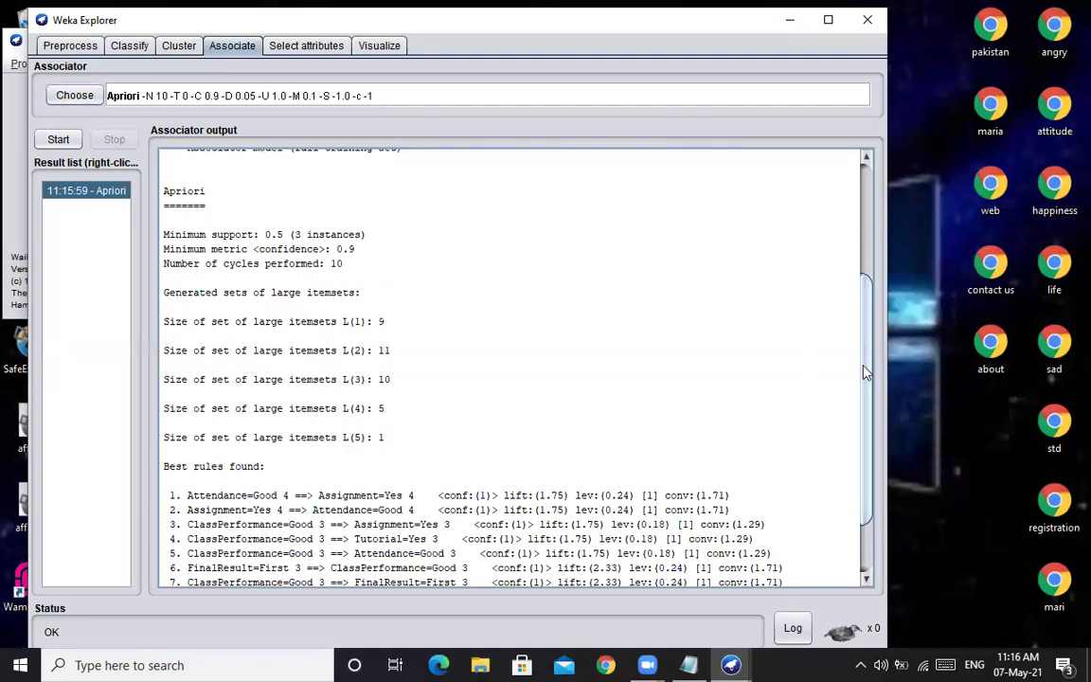
scroll(777, 328, down, 2)
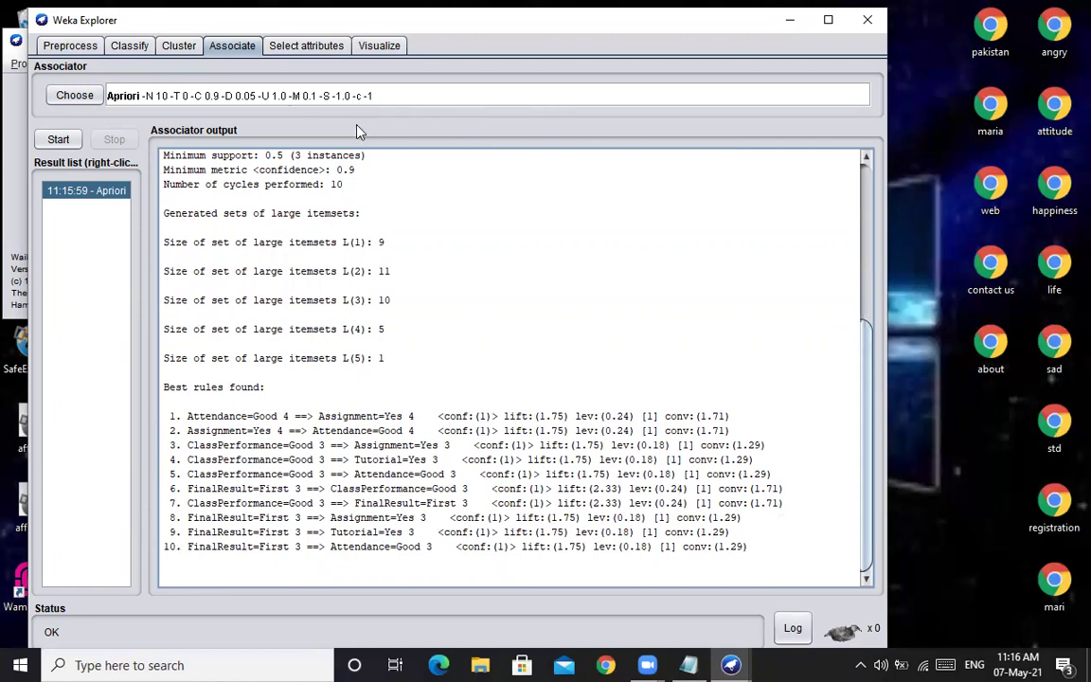
Step: Set Apriori's numRules to 5 and rerun the association mining
click(385, 99)
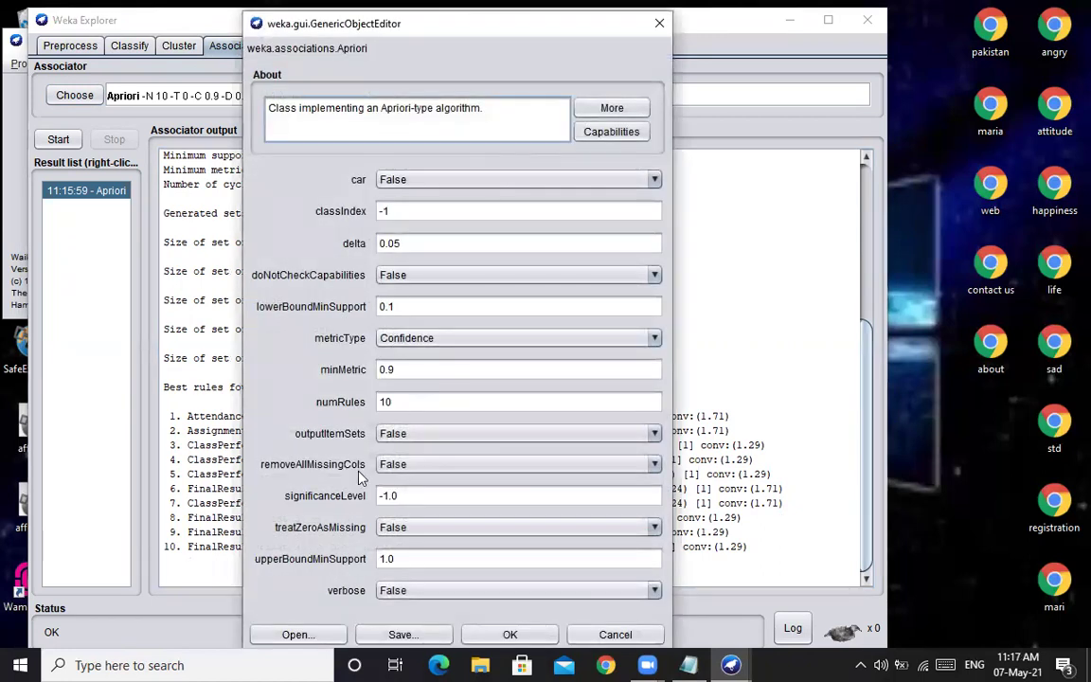
click(414, 403)
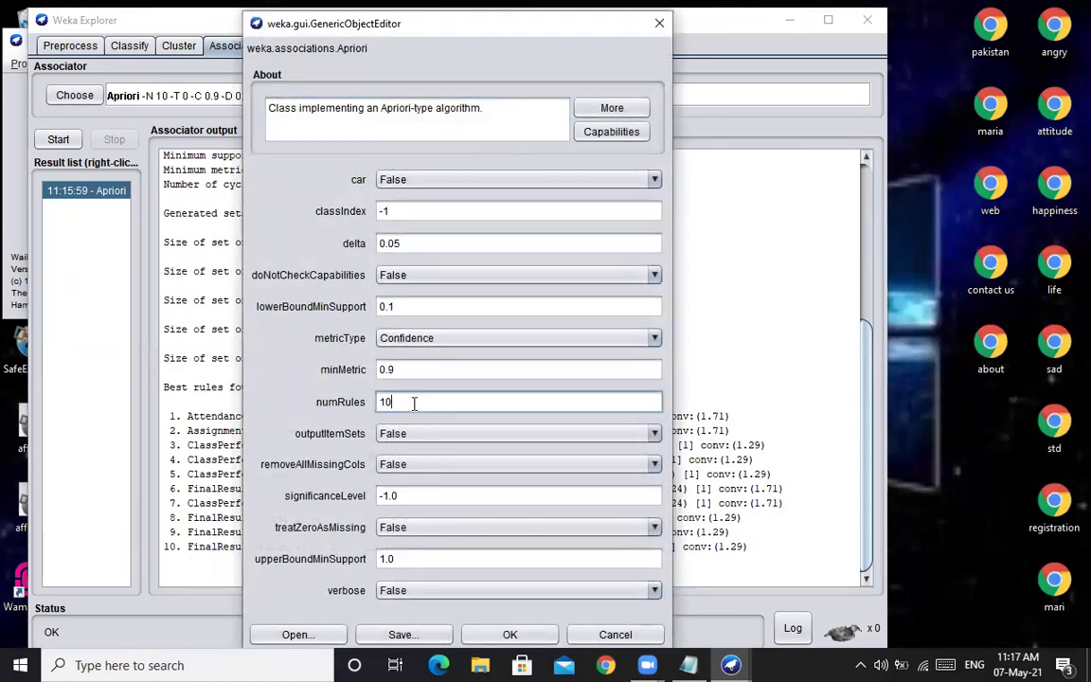
key(BackSpace)
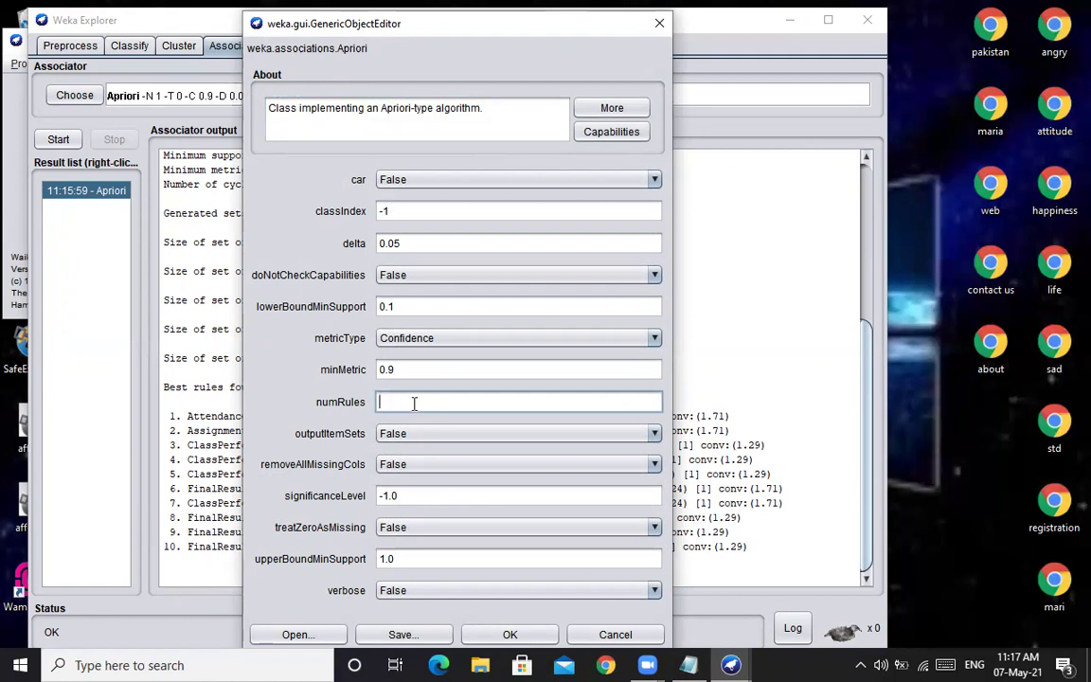
text(5)
click(505, 636)
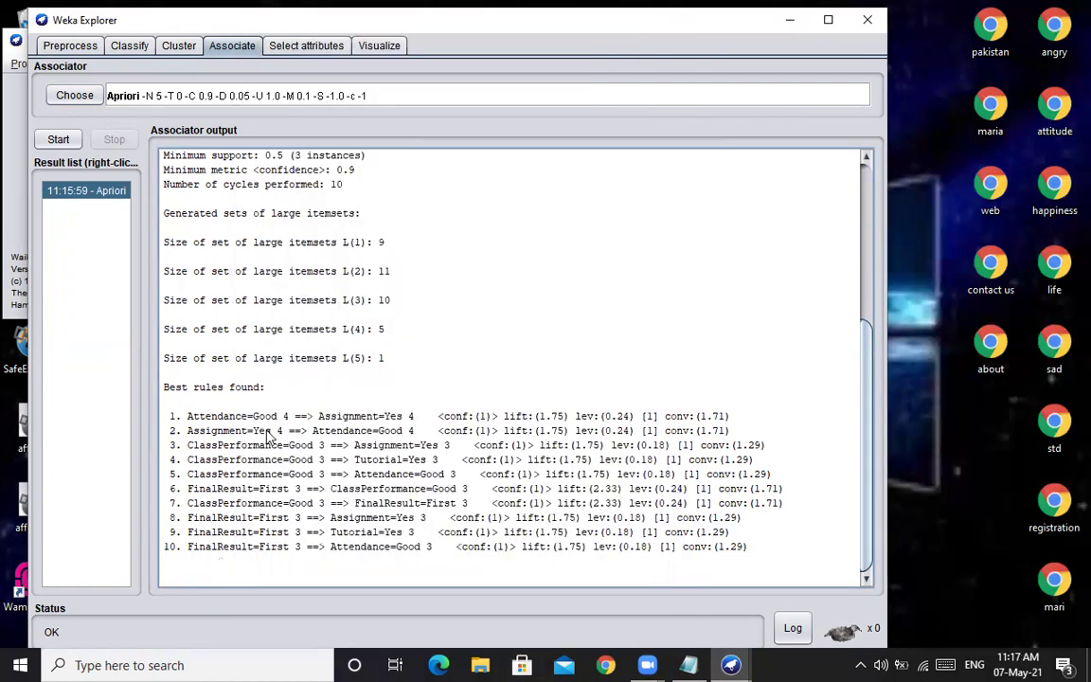
click(59, 141)
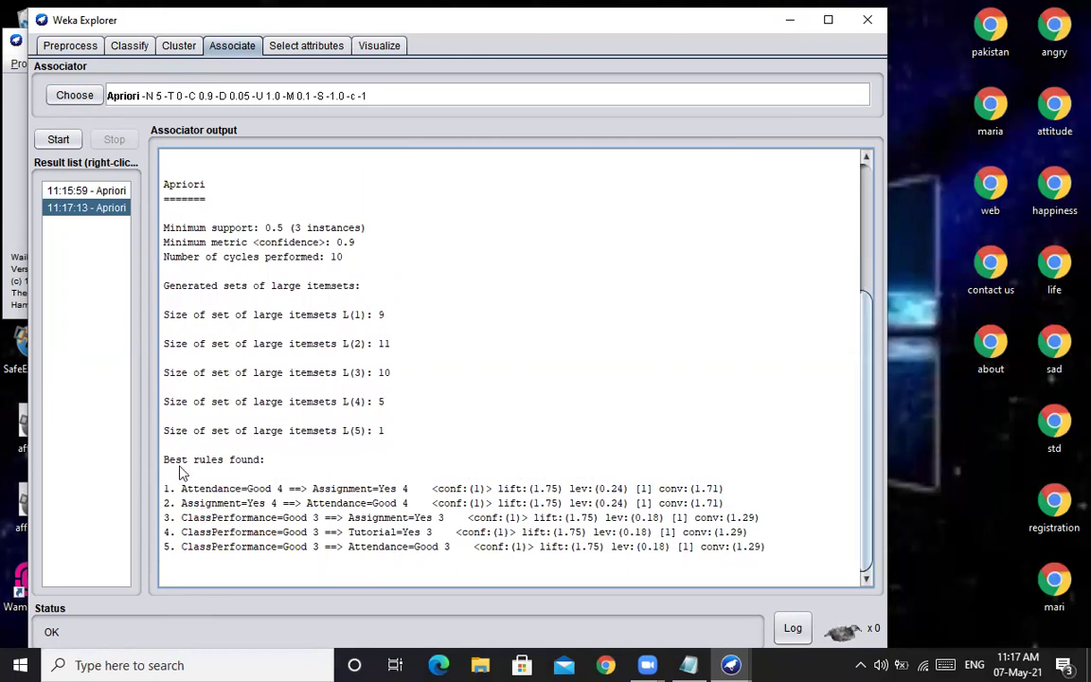
click(97, 194)
click(57, 140)
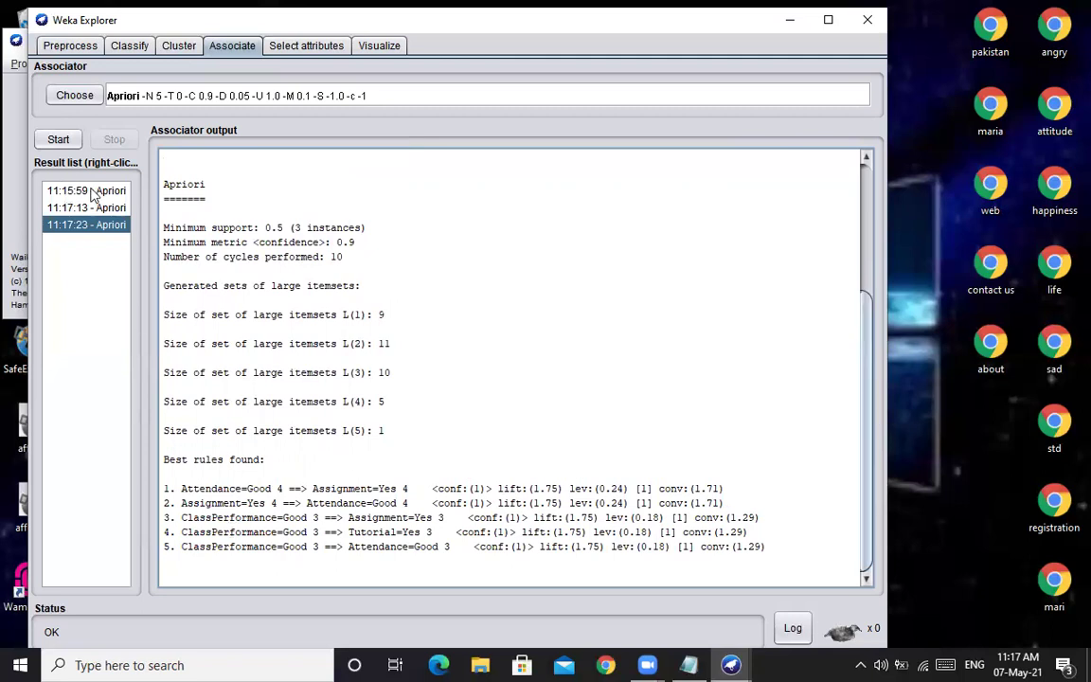
Step: Set Apriori's numRules back to 10 and run the associator again
click(358, 94)
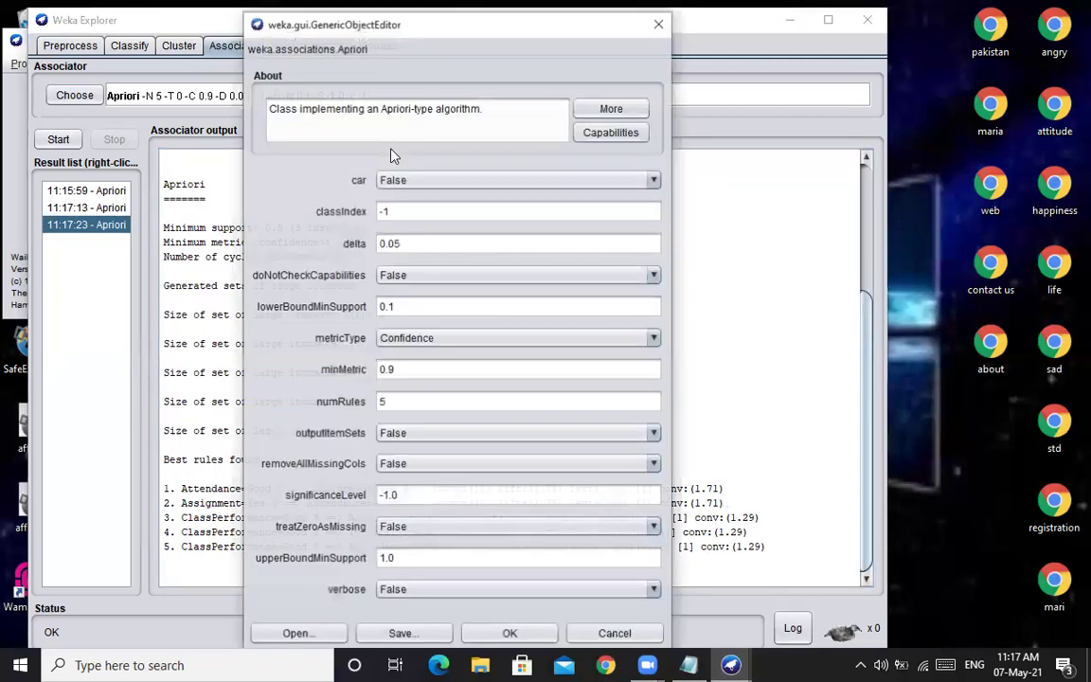
click(416, 404)
key(BackSpace)
text(10)
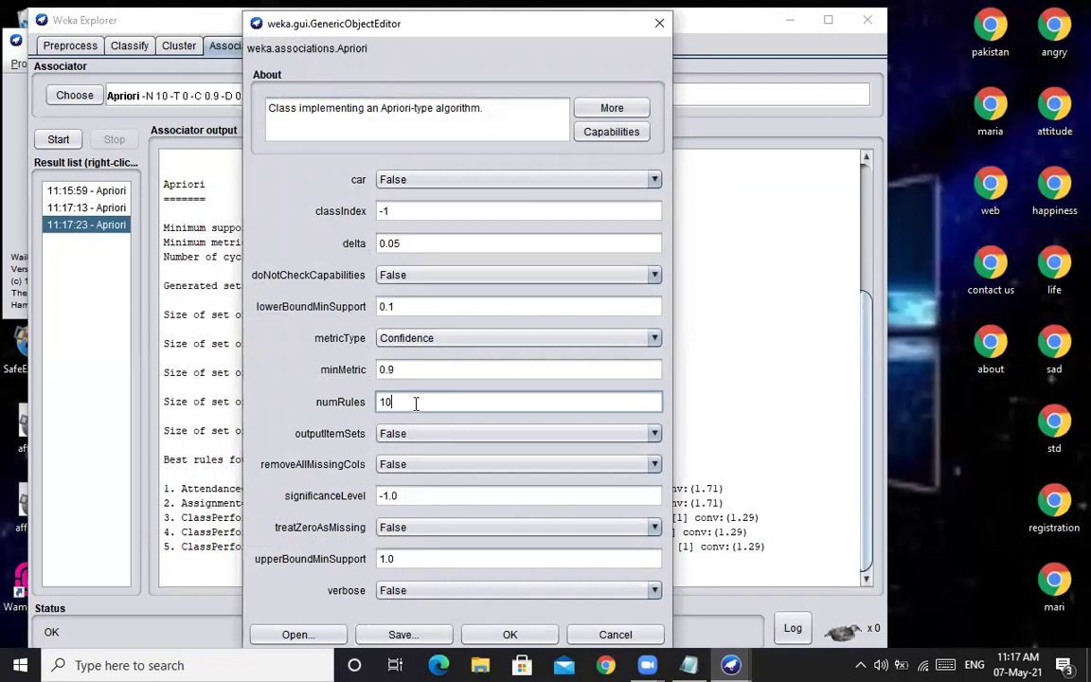
click(499, 635)
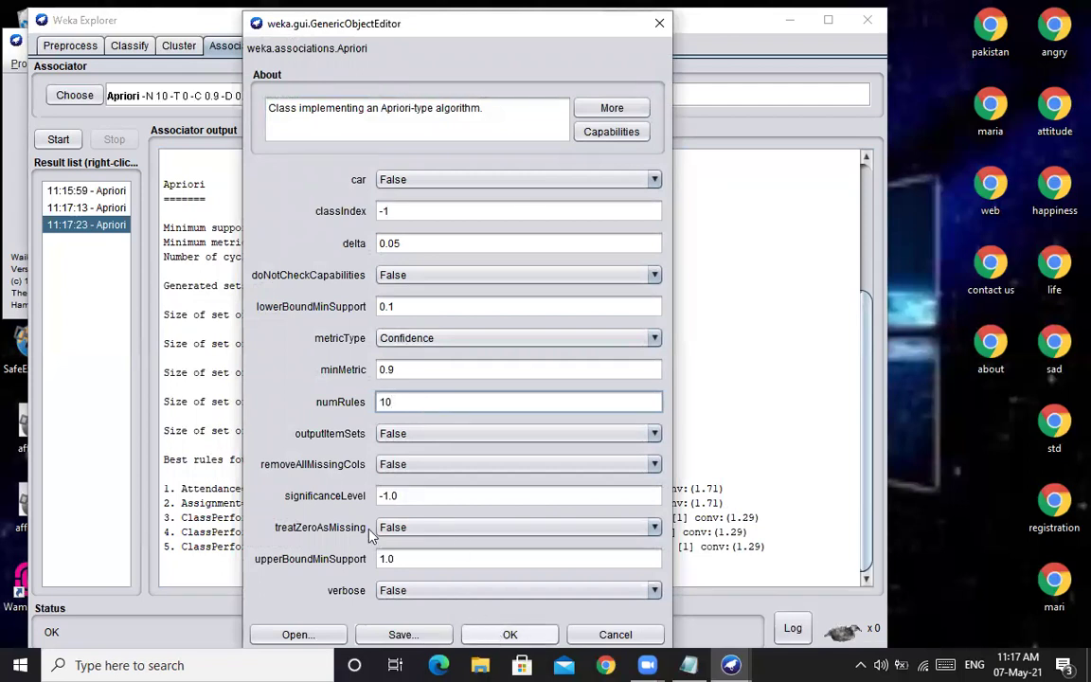
click(56, 139)
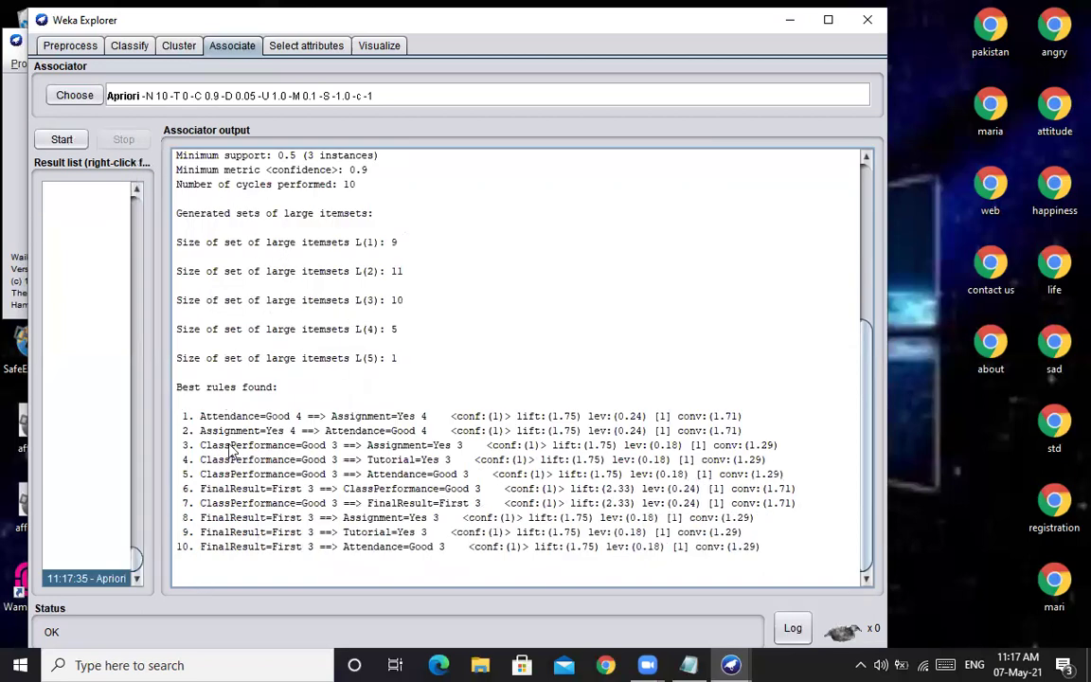
Step: Save the result buffer of the first Apriori run (11:15:59) as aa.txt in the Weka-3-9-5 folder
drag(869, 336, 863, 154)
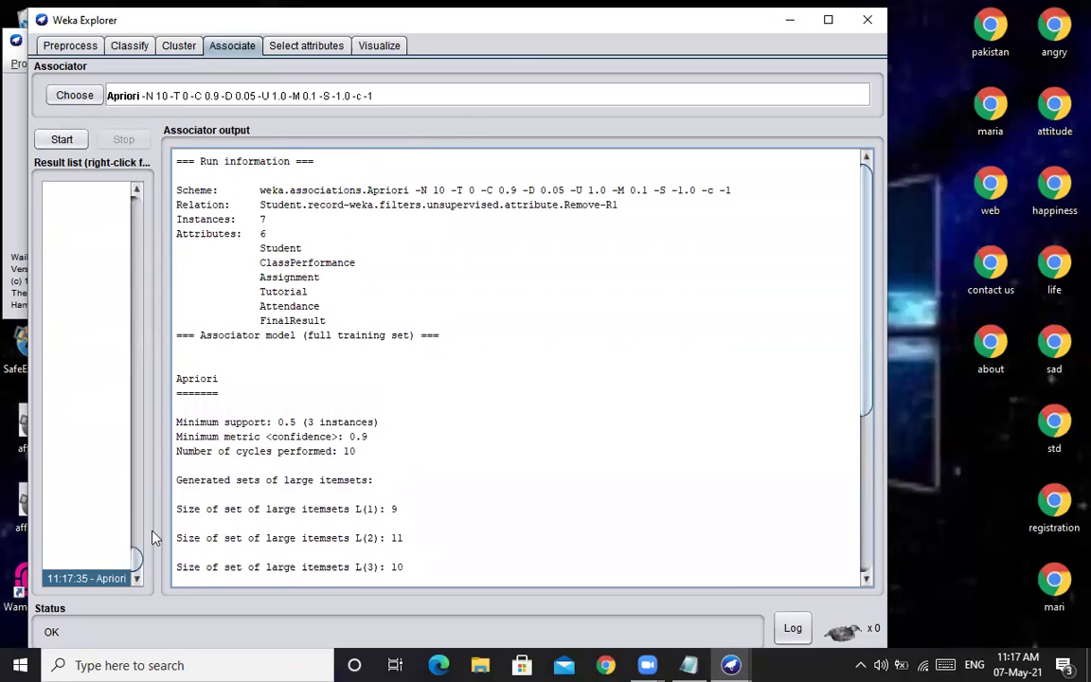
drag(136, 557, 131, 182)
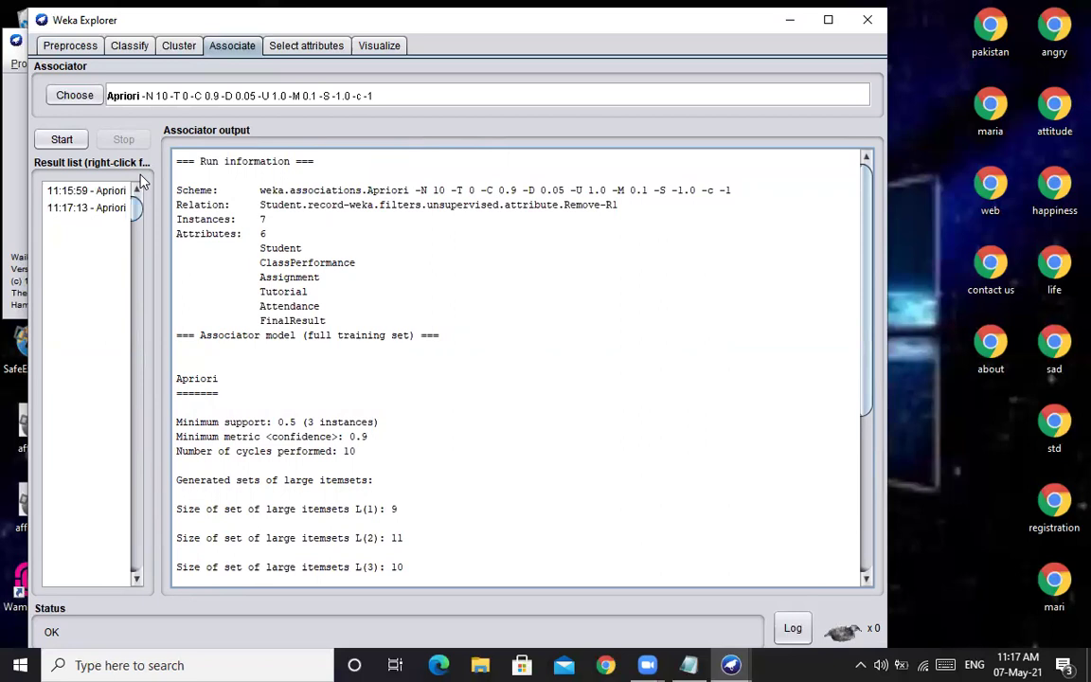
click(87, 191)
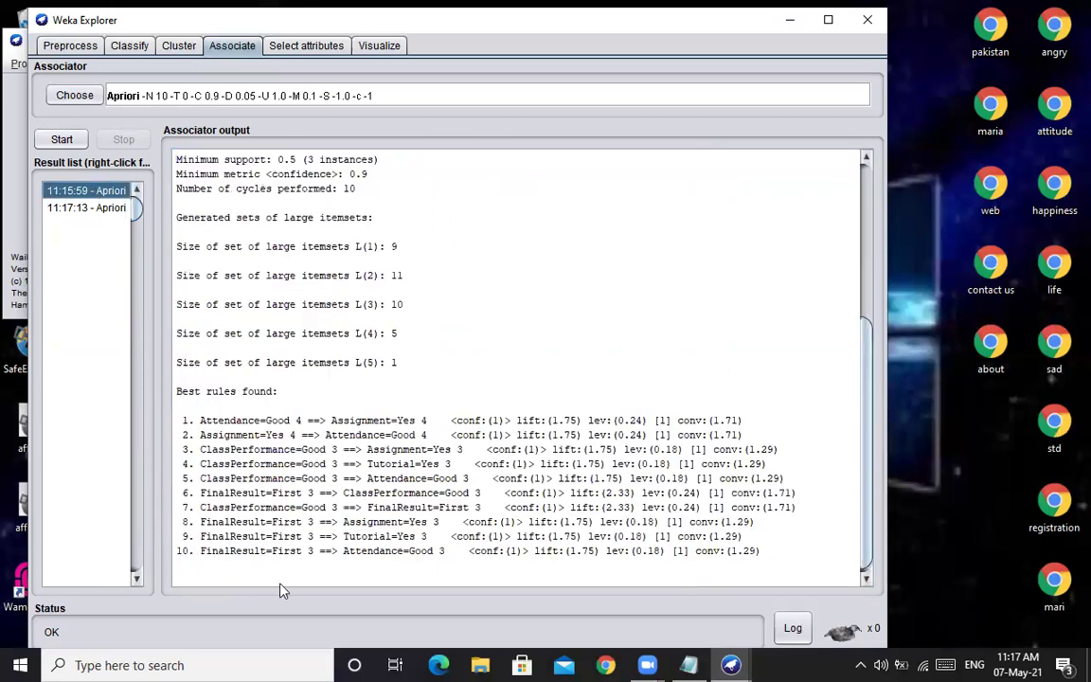
right_click(107, 196)
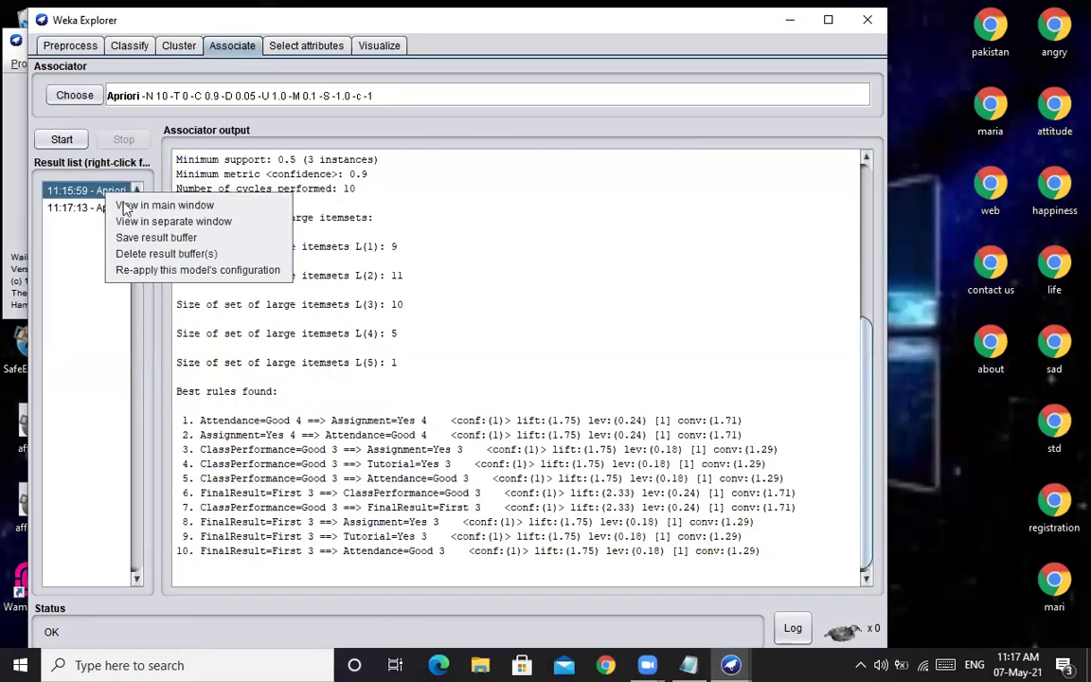
click(157, 238)
click(285, 467)
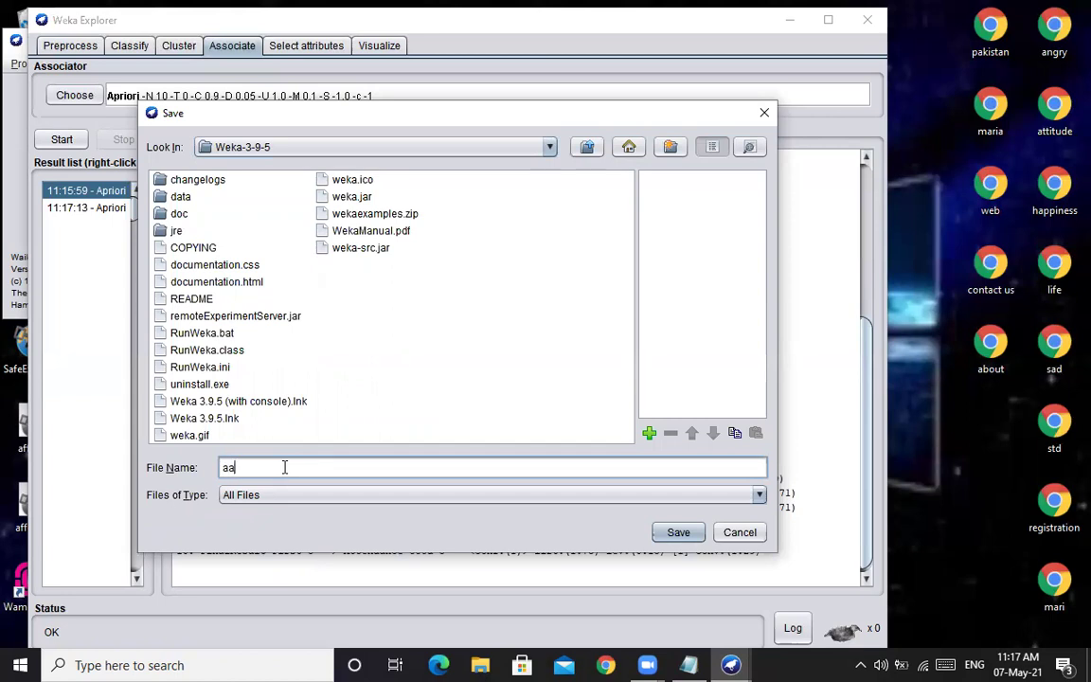
text(.txt)
click(676, 536)
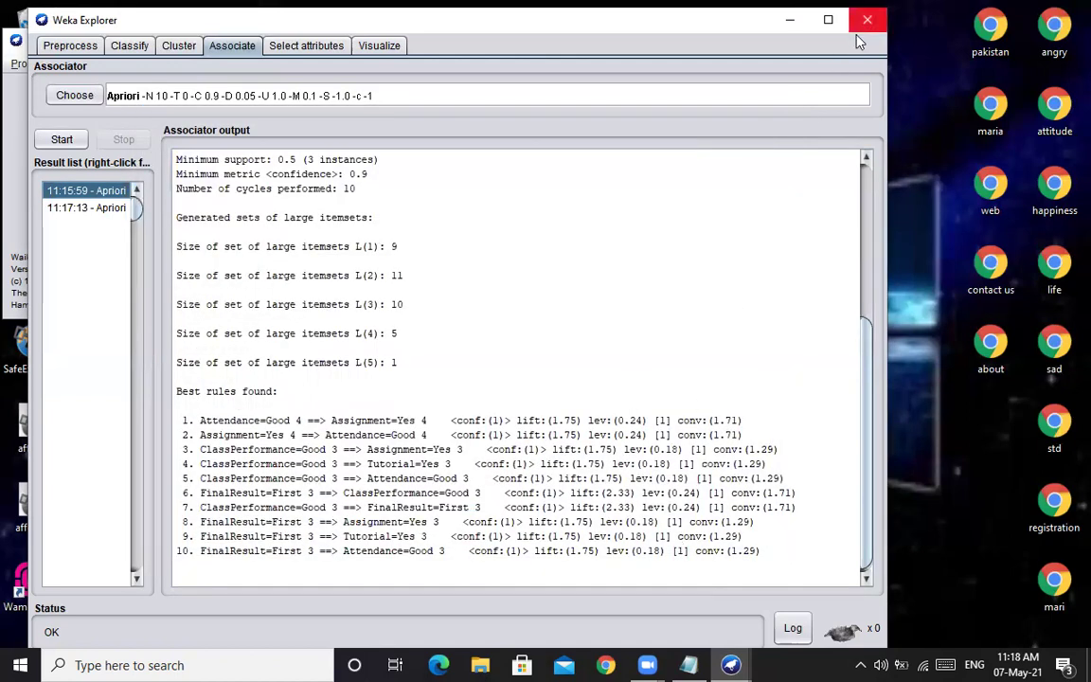
Step: Close Weka Explorer and the Weka GUI Chooser, confirming both closures
click(862, 25)
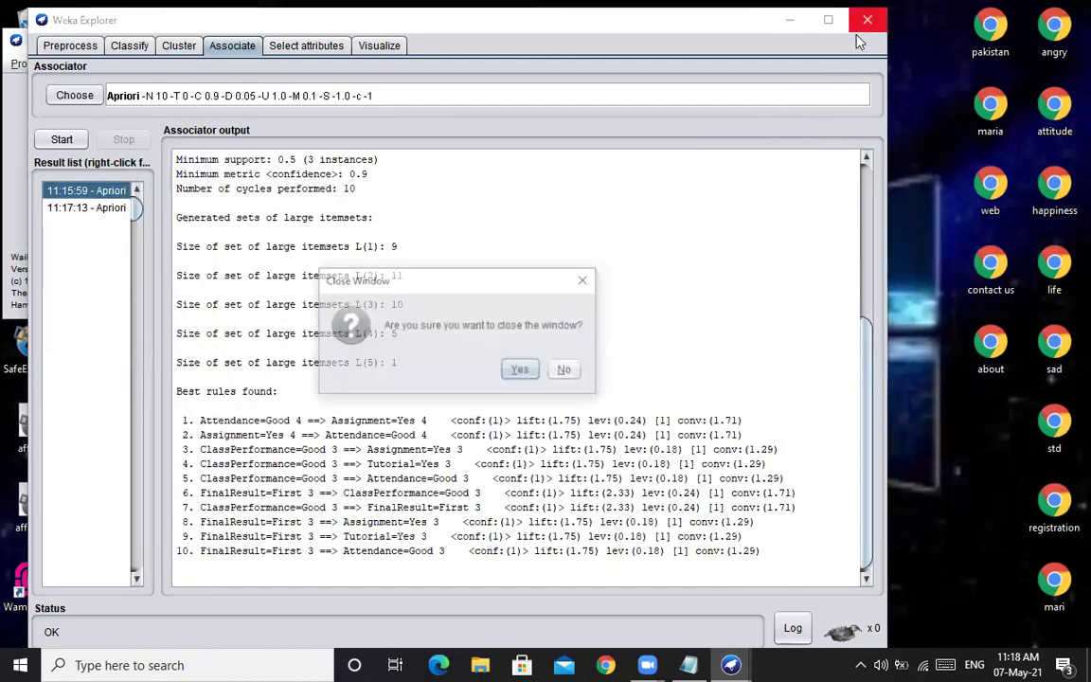
click(522, 371)
click(395, 40)
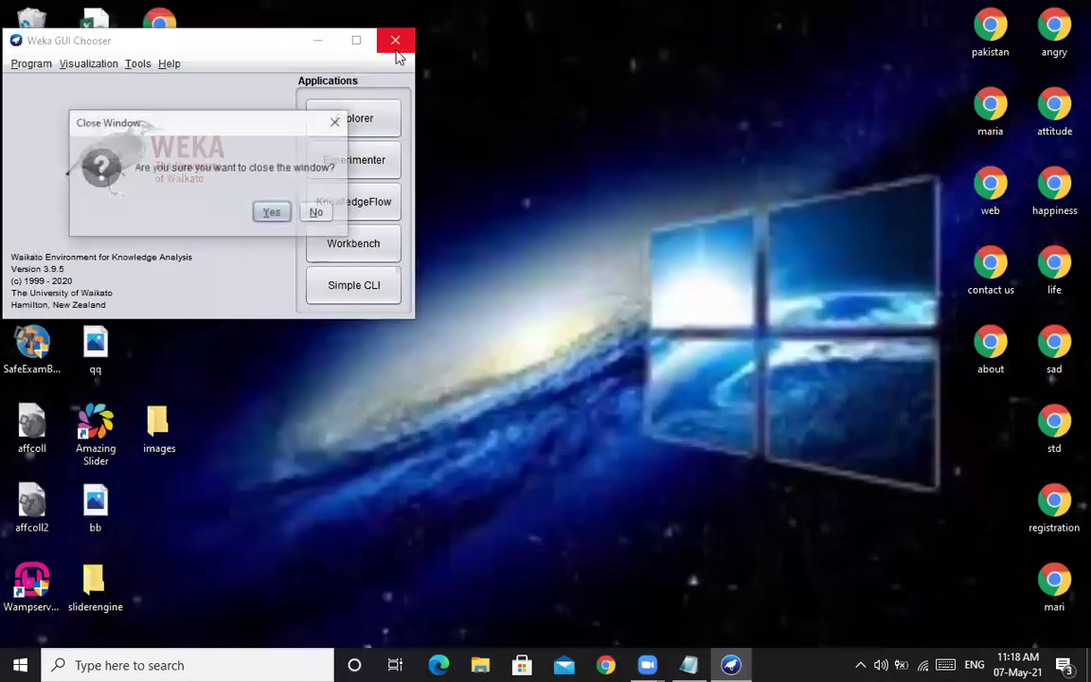
click(269, 214)
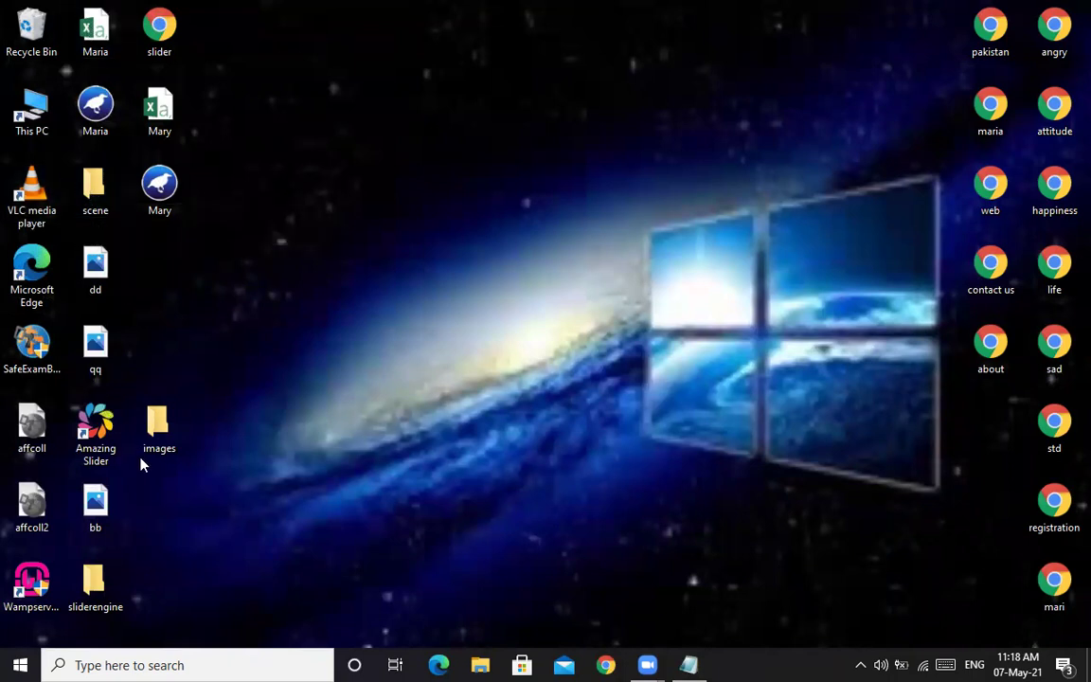
Step: Look for the saved result file in the desktop's scene folder and with a Windows search for "aa", and close the folder
double_click(88, 210)
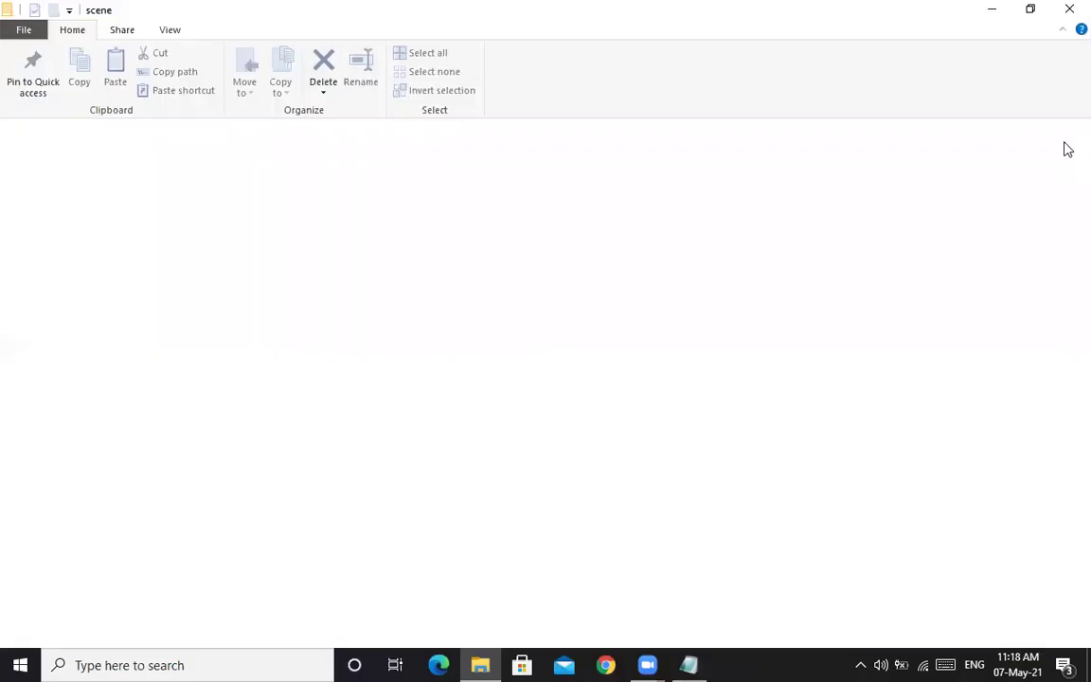
drag(843, 260, 853, 650)
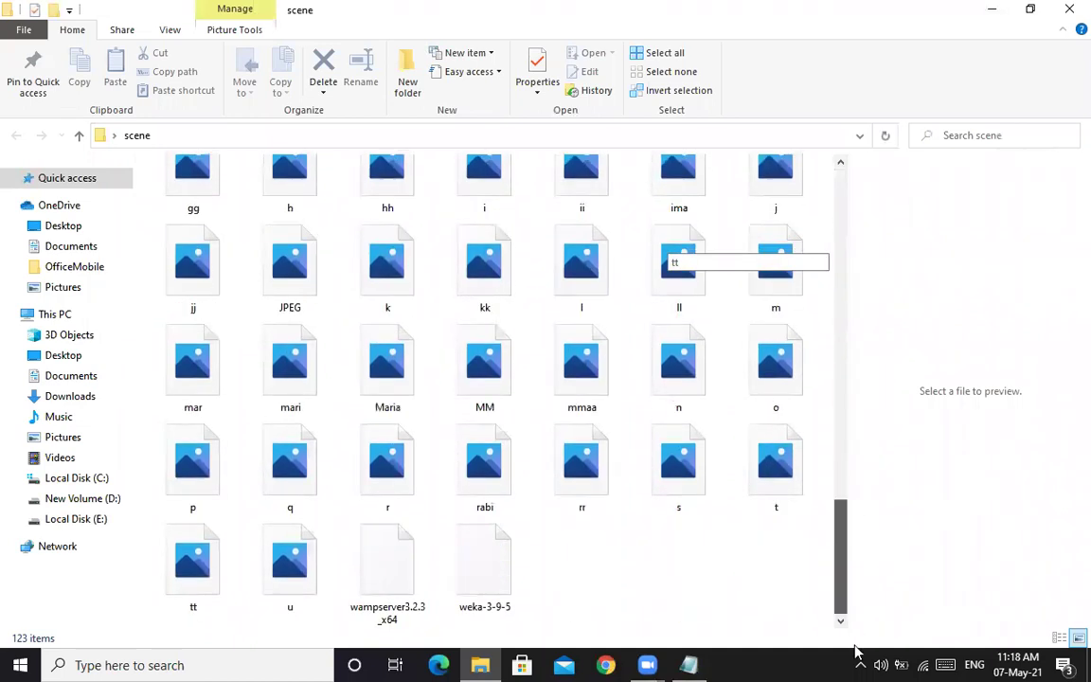
click(208, 664)
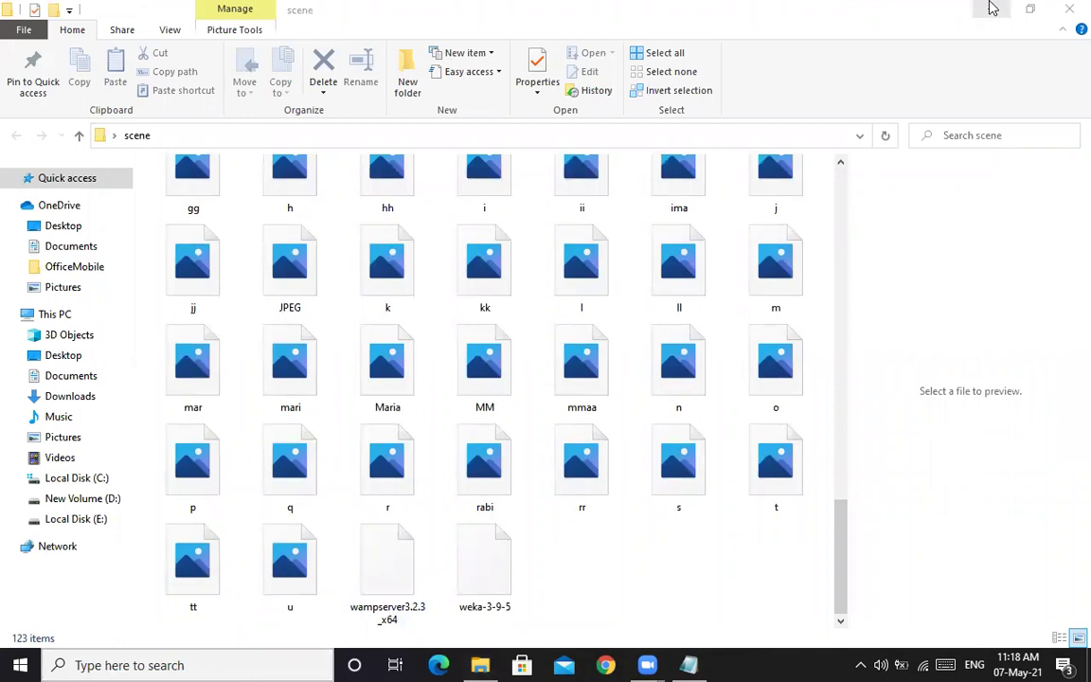
text(aa)
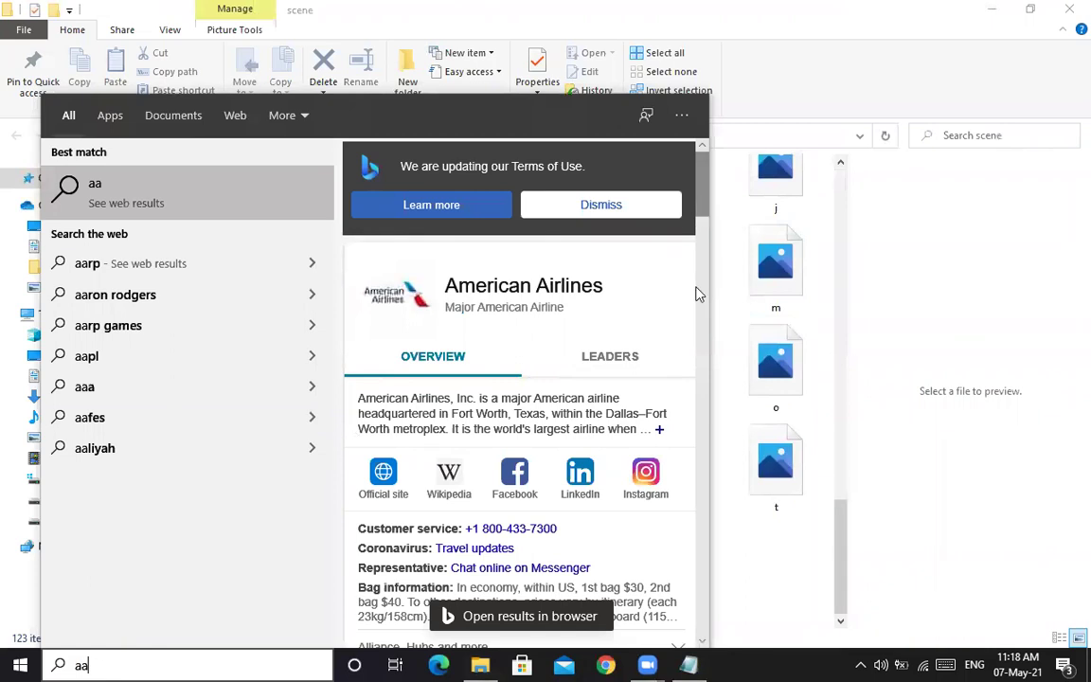
scroll(697, 293, down, 5)
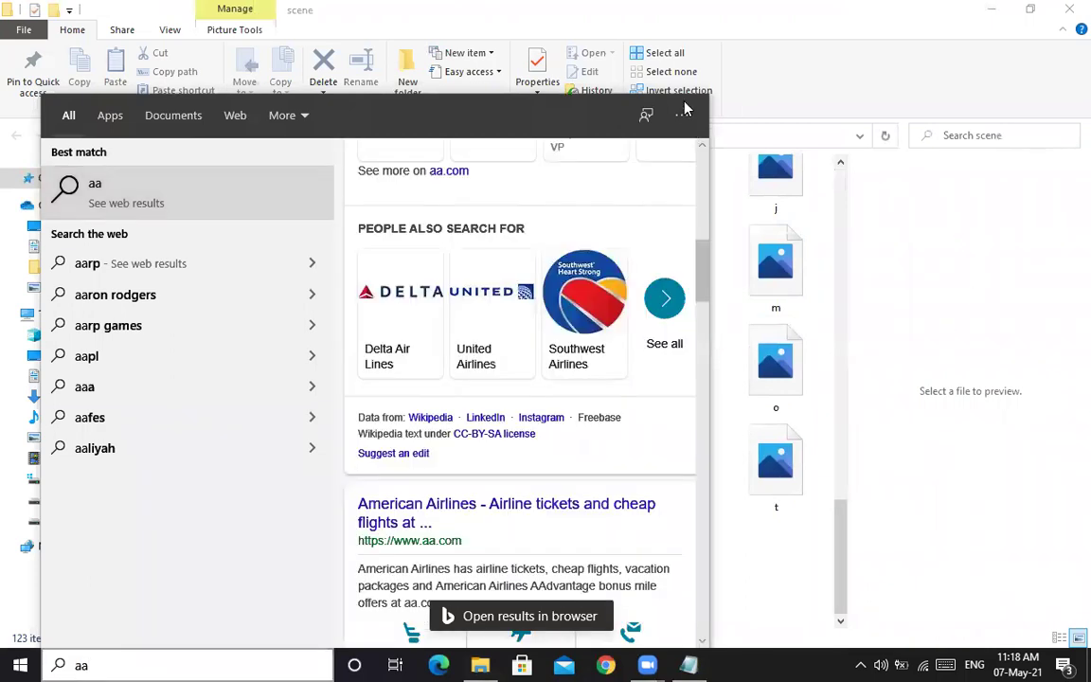
click(985, 196)
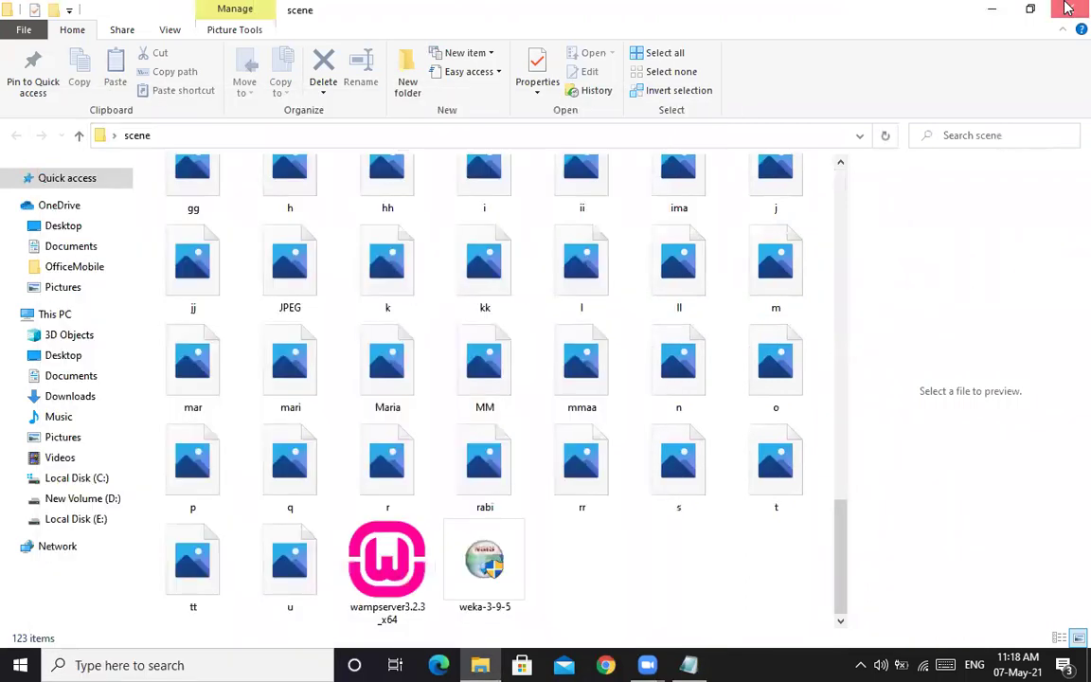
click(992, 8)
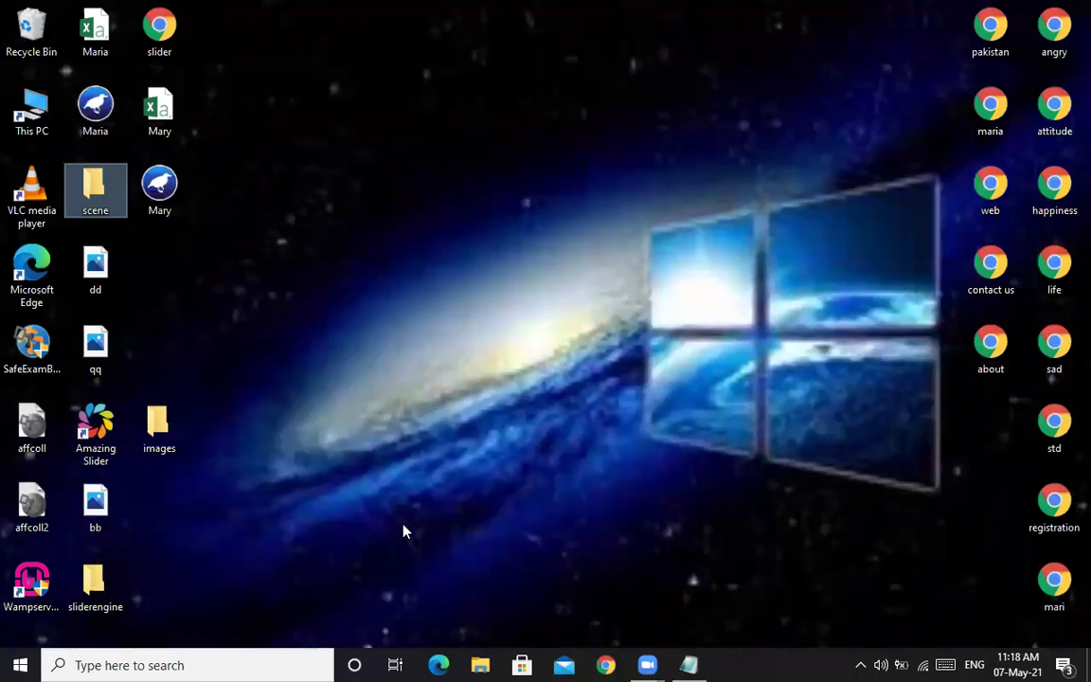
Step: Bring up the Mary dataset file in Notepad and close it
click(690, 665)
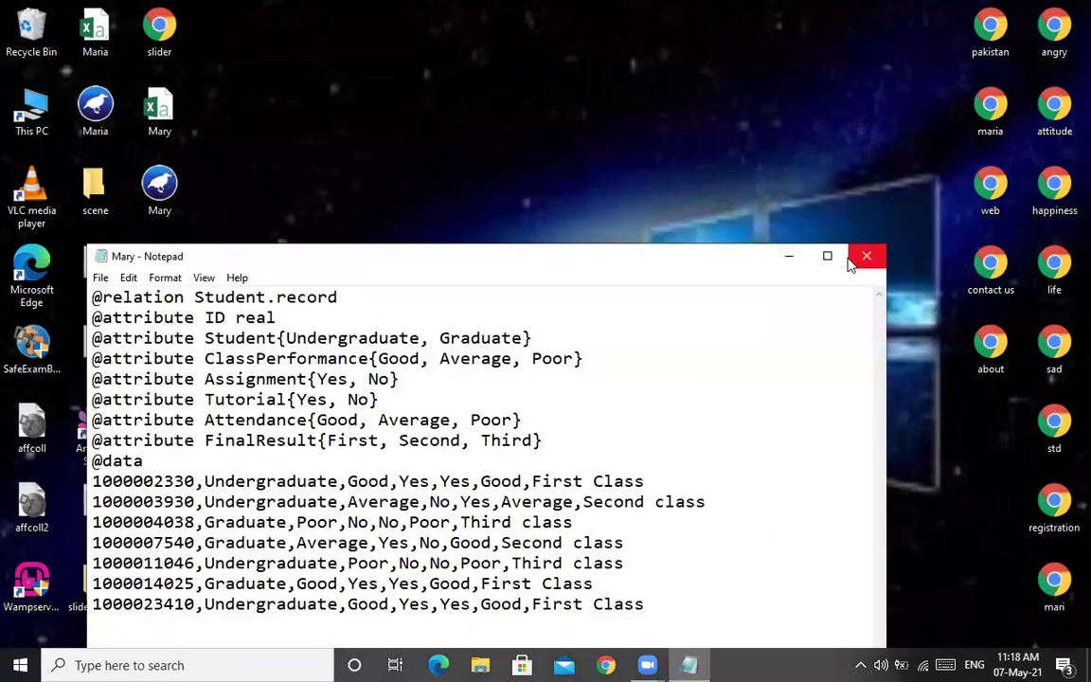
click(850, 264)
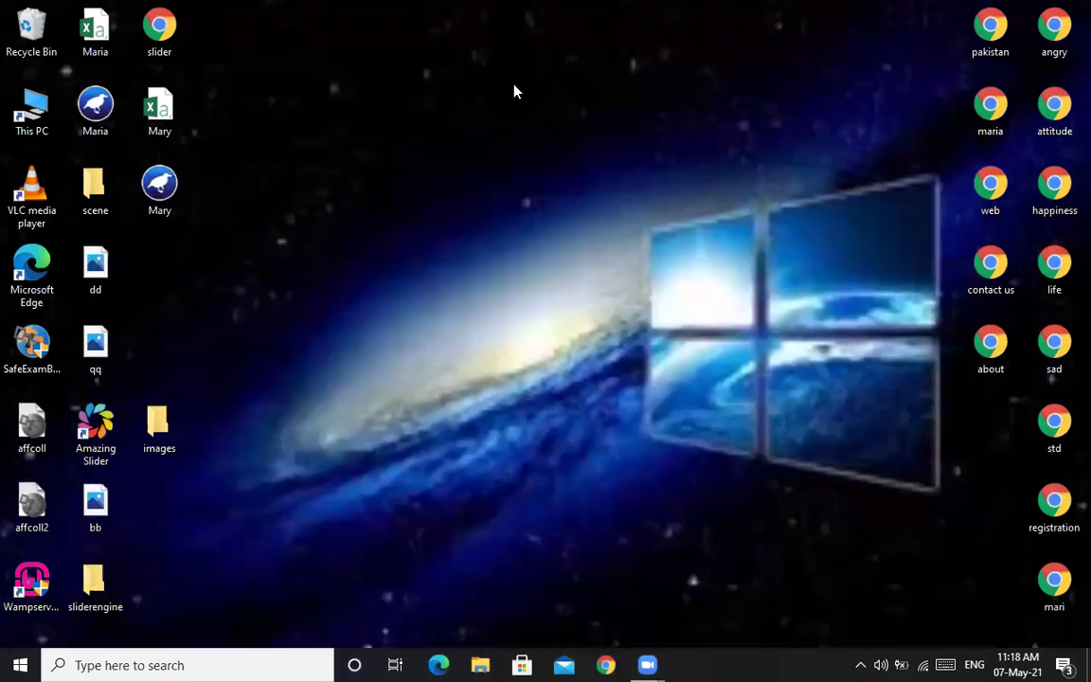